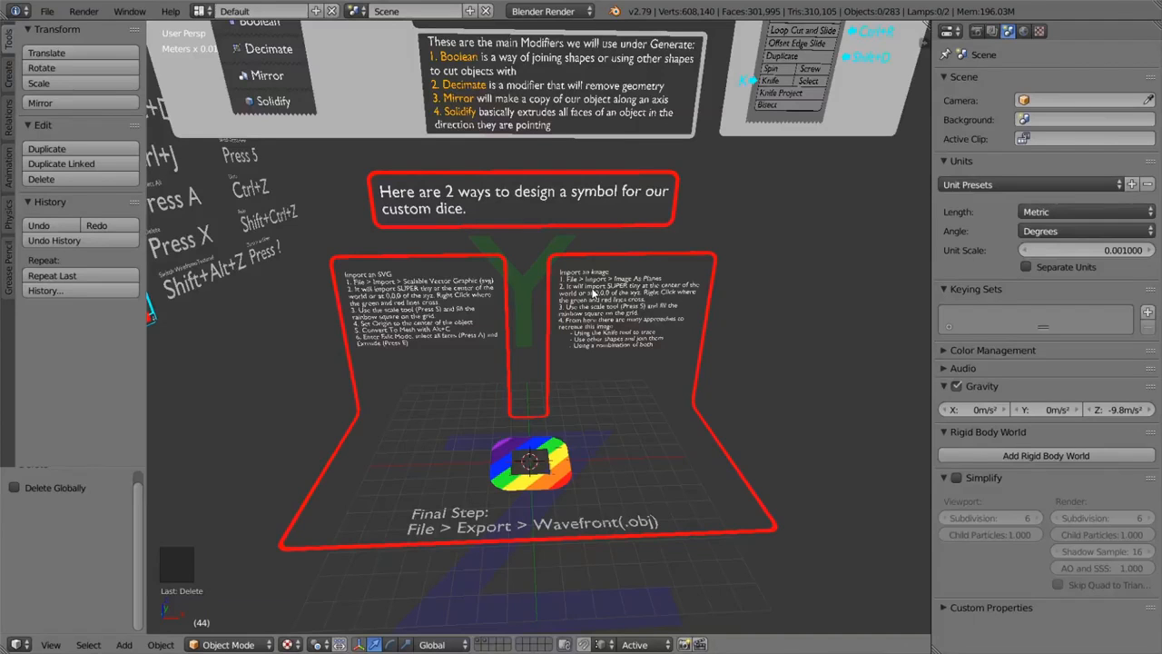
Import the noun_Ghost_719037.svg file as a Scalable Vector Graphic.
middle_click_drag(594, 293, 619, 336, "shift")
scroll(649, 342, "up", 2)
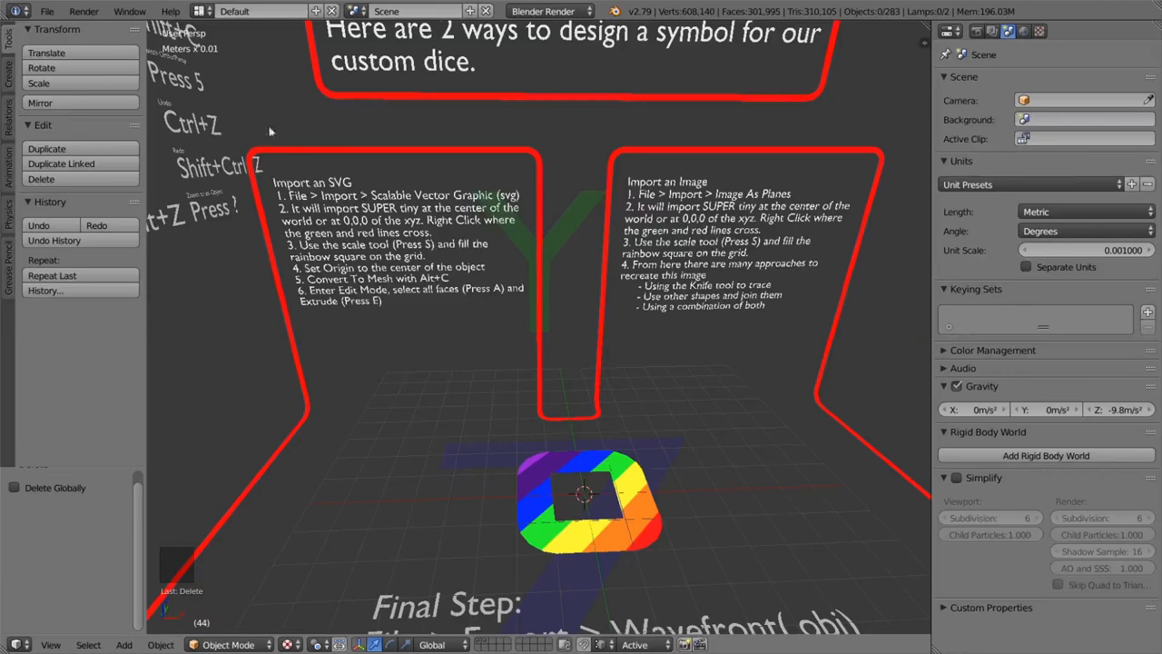
left_click(47, 13)
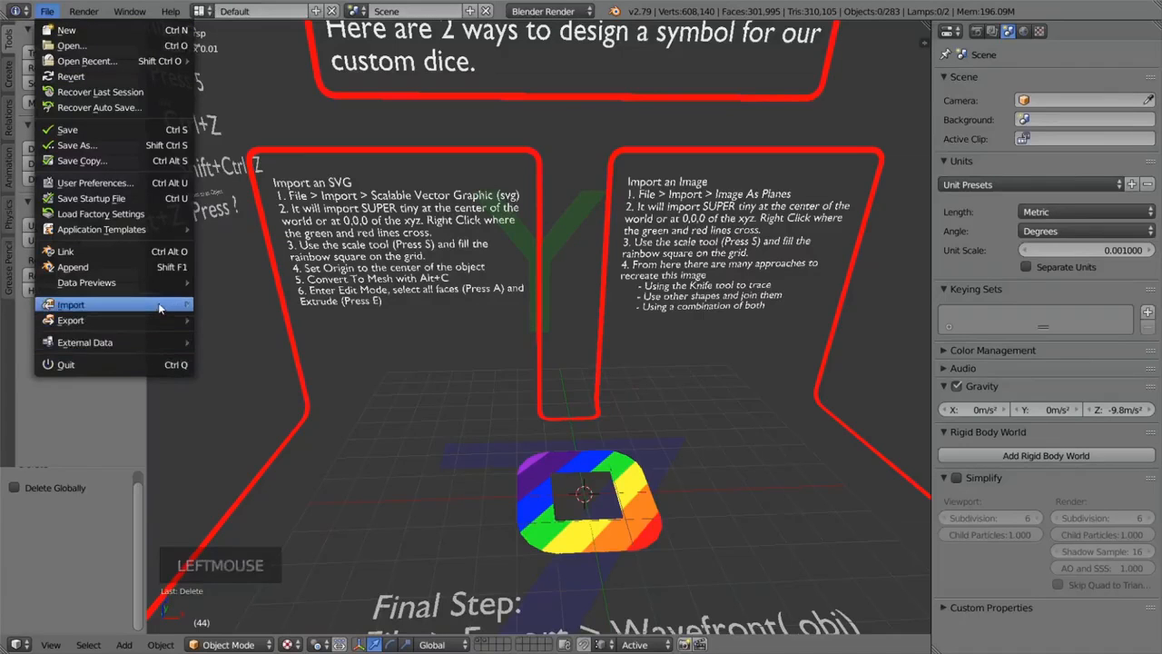
mouse_move(160, 309)
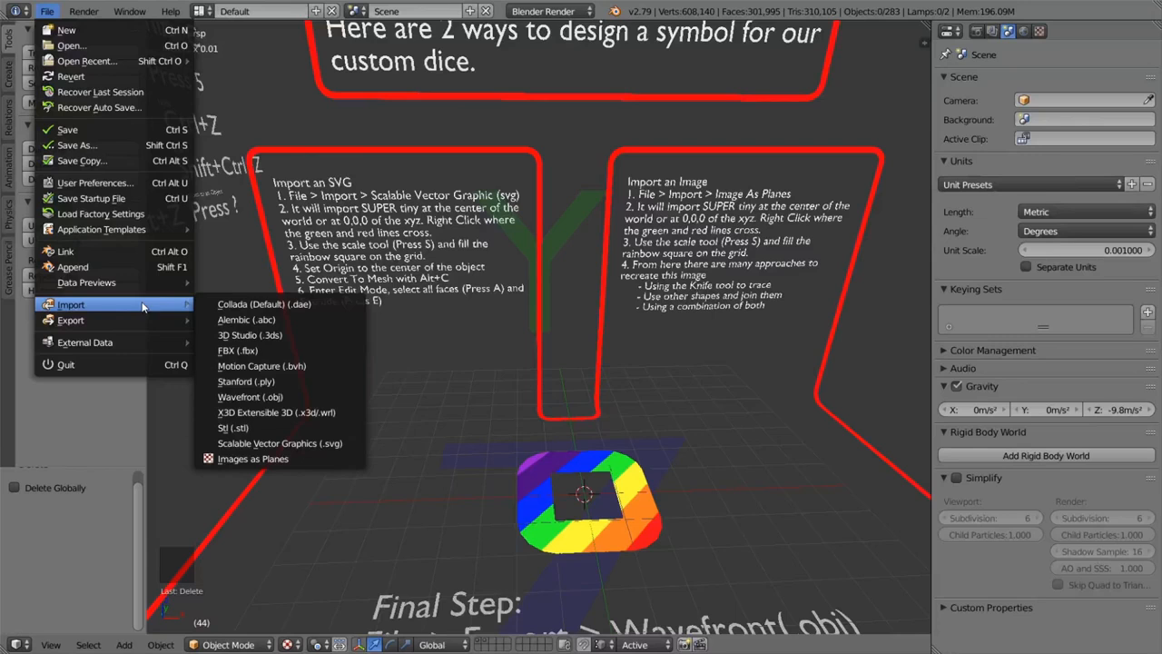
left_click(354, 444)
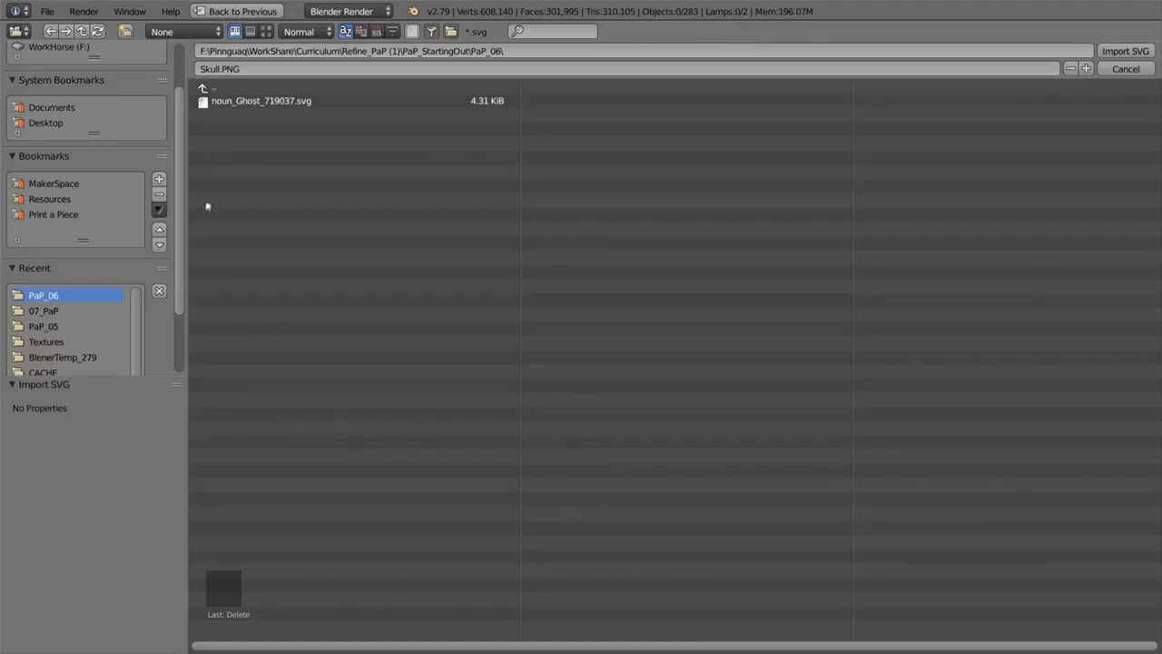
double_click(295, 102)
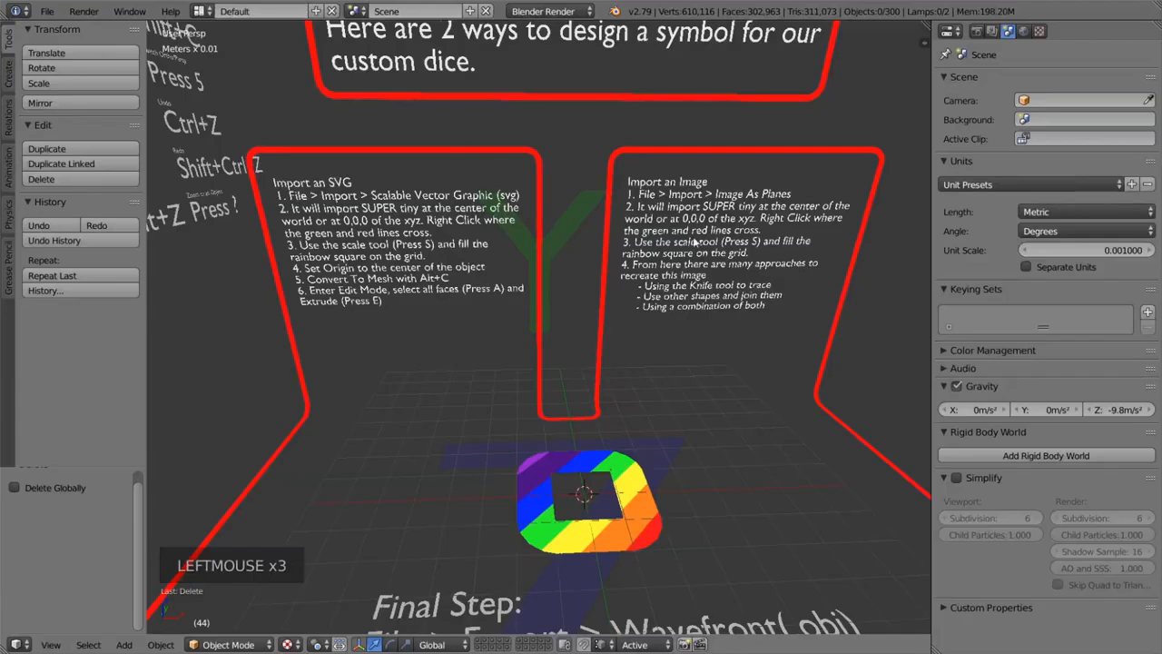
Select the tiny imported curve at the world origin and frame the imported ghost drawing.
right_click(584, 500)
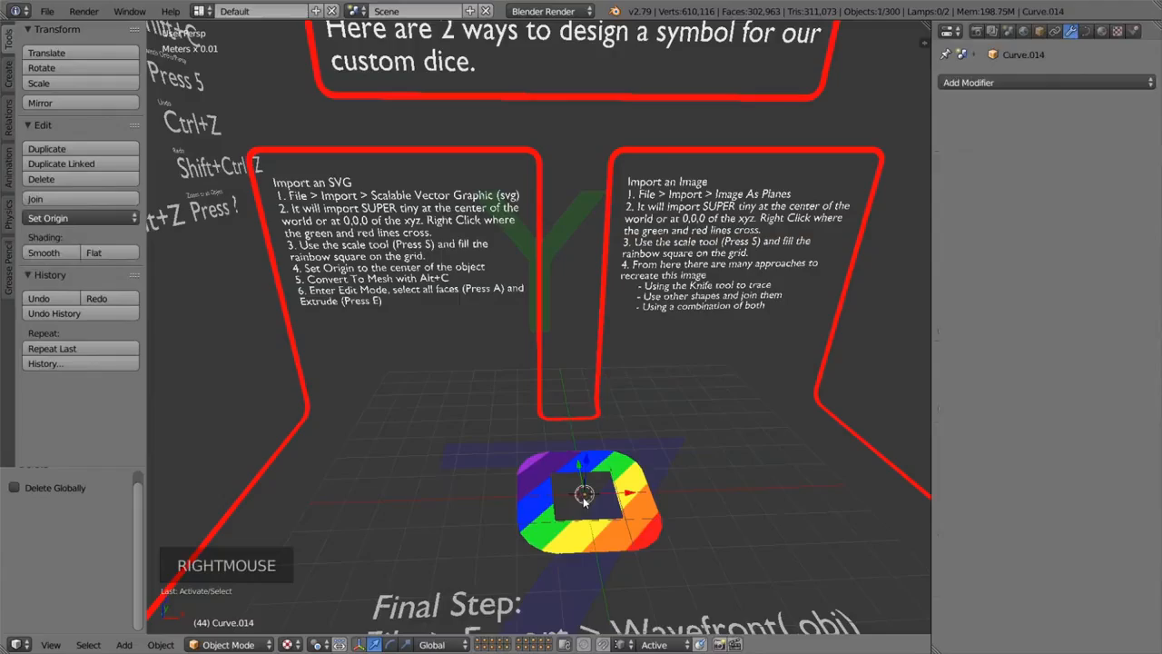
mouse_move(567, 510)
middle_mouse_down()
mouse_move(618, 533)
mouse_move(489, 527)
mouse_move(574, 523)
middle_mouse_up()
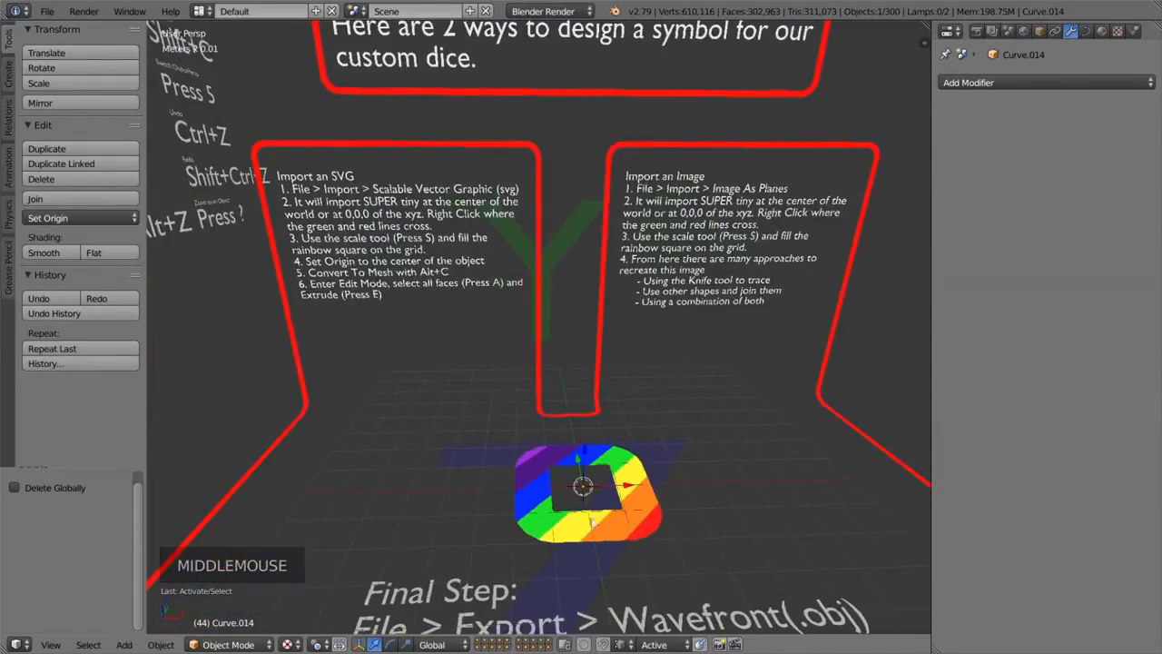
key("slash")
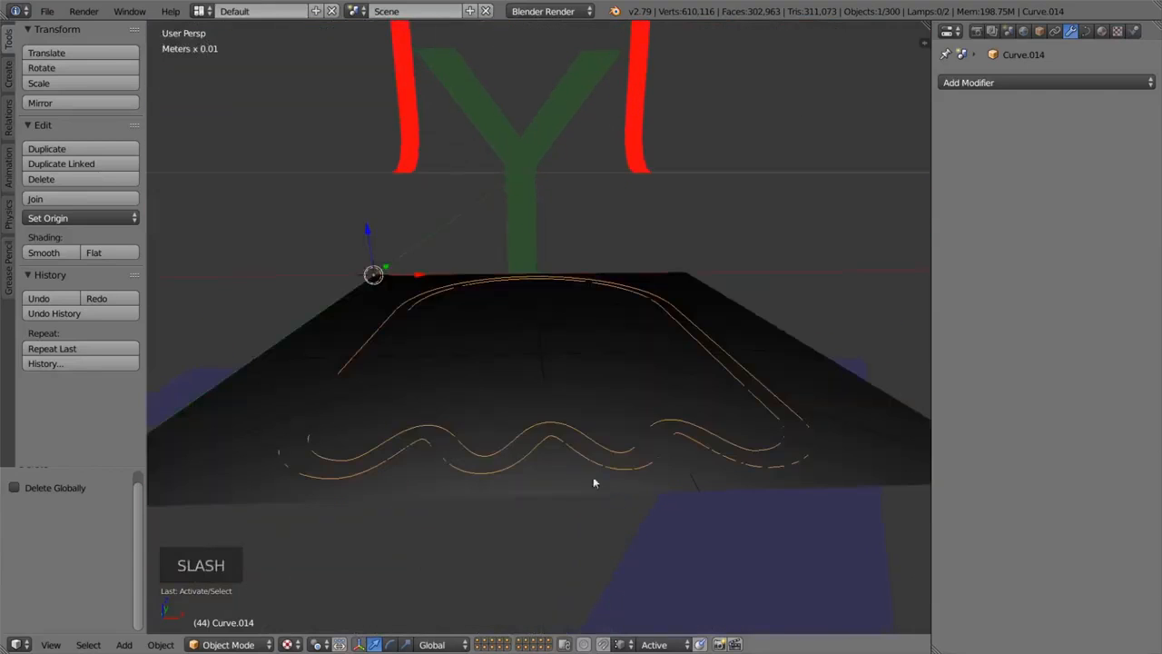
middle_click_drag(551, 418, 596, 427)
scroll(516, 474, "down", 5)
scroll(516, 466, "down", 2)
scroll(505, 452, "up", 1)
Delete the extra imported background and guide curves, keeping only the ghost's outline and two eyes.
right_click(601, 423)
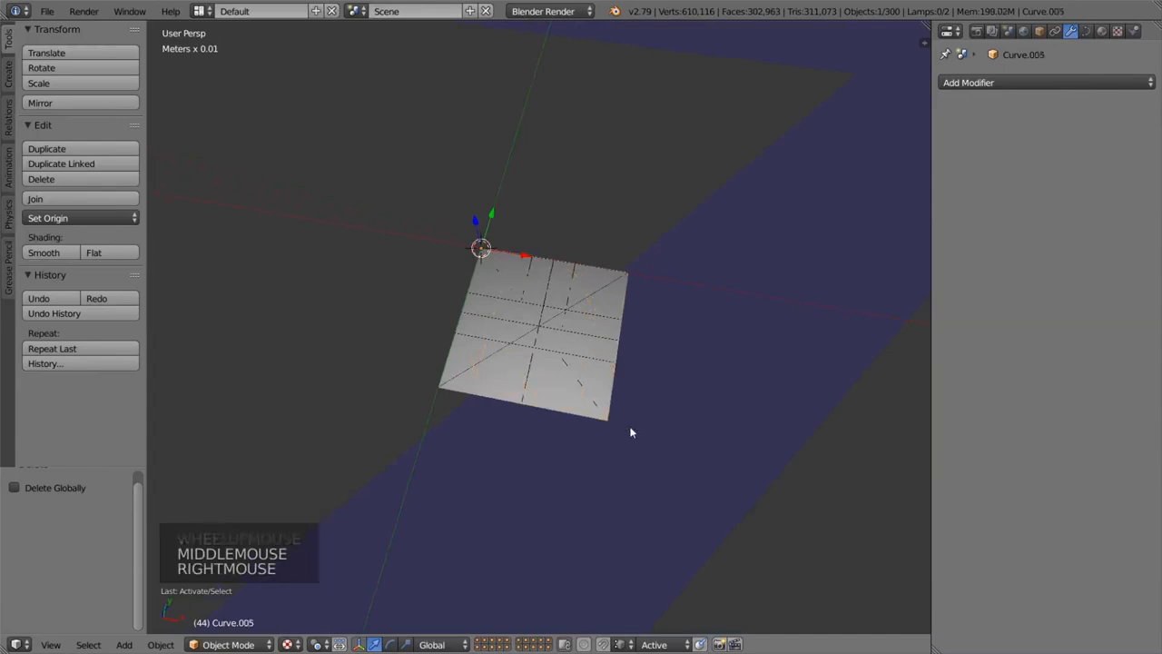
key("x")
left_click(615, 424)
right_click(606, 387)
key("x")
left_click(595, 388)
right_click(603, 411)
key("x")
left_click(594, 414)
right_click(589, 395)
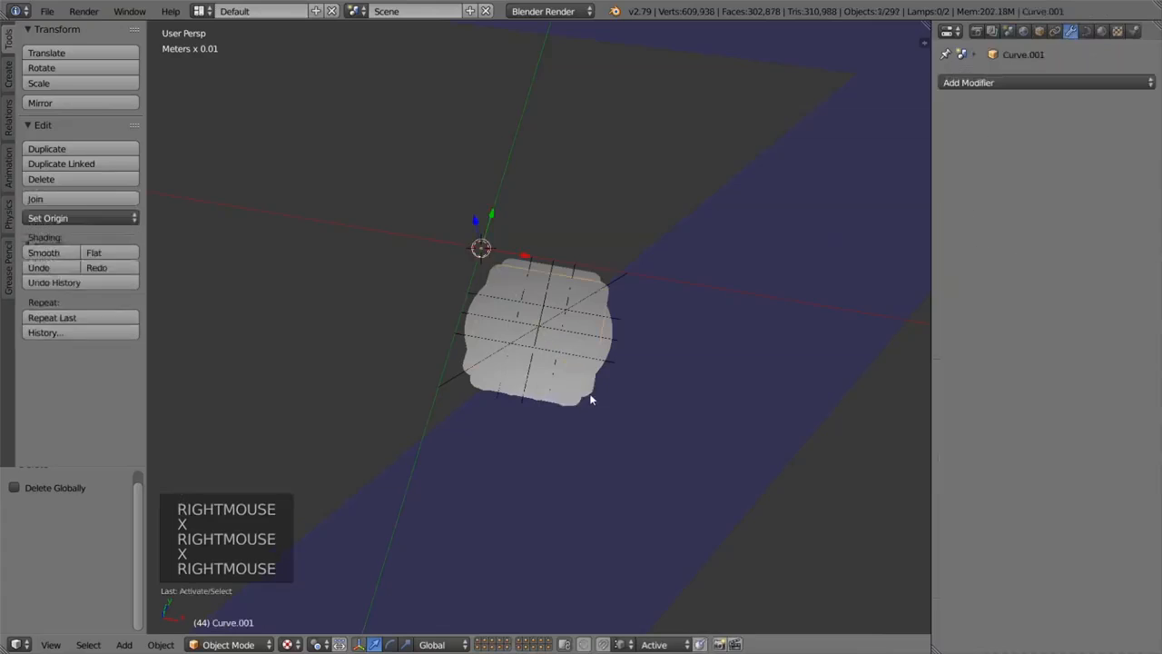
key("x")
left_click(585, 399)
right_click(578, 405)
key("x")
left_click(579, 404)
right_click(591, 371)
key("x")
left_click(581, 372)
right_click(612, 361)
key("x")
left_click(590, 334)
right_click(613, 324)
key("x")
left_click(590, 311)
key("x")
left_click(595, 285)
right_click(582, 271)
key("x")
left_click(580, 267)
right_click(575, 263)
key("x")
left_click(565, 277)
right_click(542, 301)
right_click(524, 282)
key("x")
left_click(524, 282)
scroll(508, 400, "down", 1)
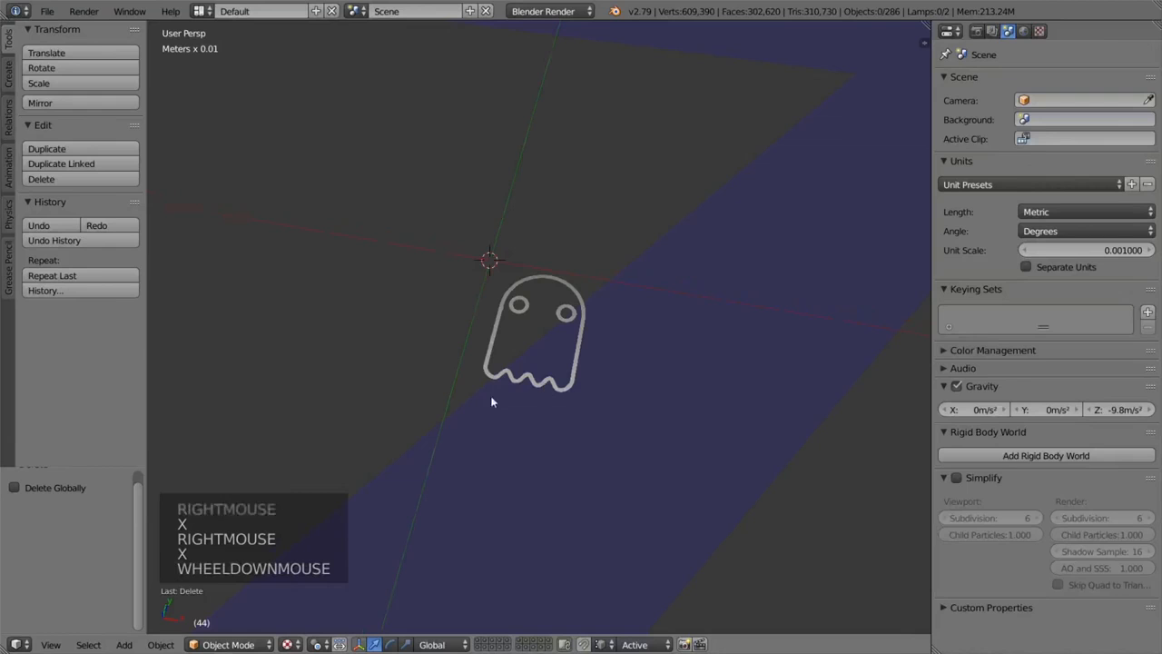
Select the ghost's outline and both eyes, scale them up to fit the rainbow square's opening and move them to its centre.
middle_click_drag(508, 405, 544, 345)
scroll(544, 344, "down", 1)
right_click(559, 325)
right_click(557, 312, "shift")
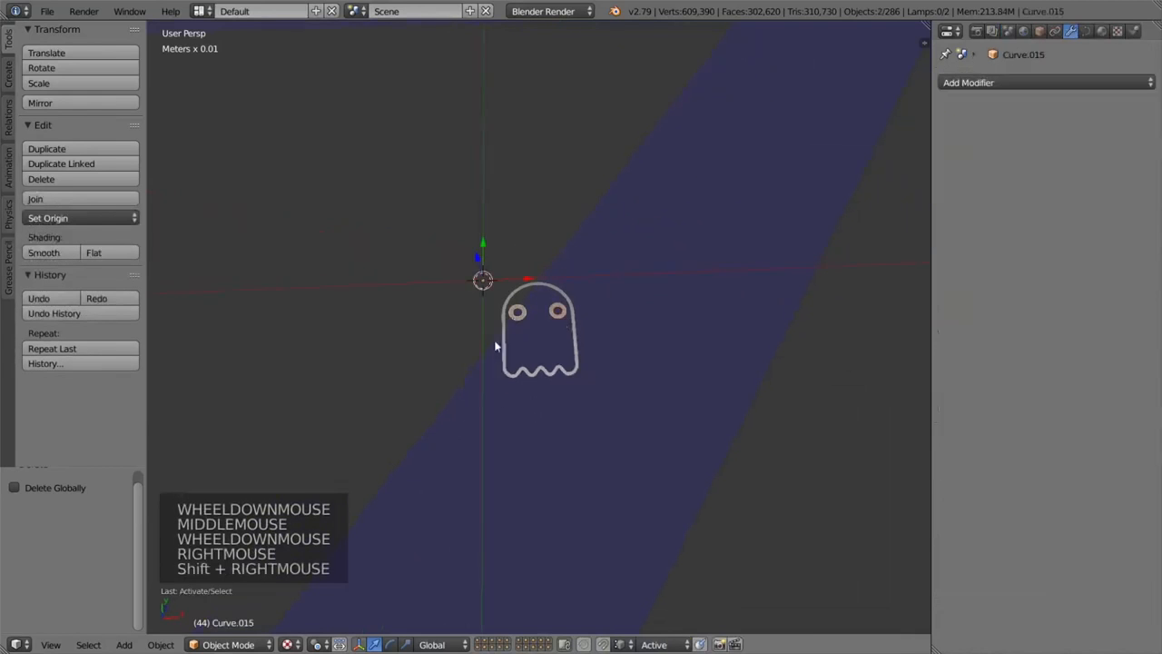
right_click(517, 312, "shift")
scroll(552, 317, "down", 7)
scroll(552, 317, "down", 20)
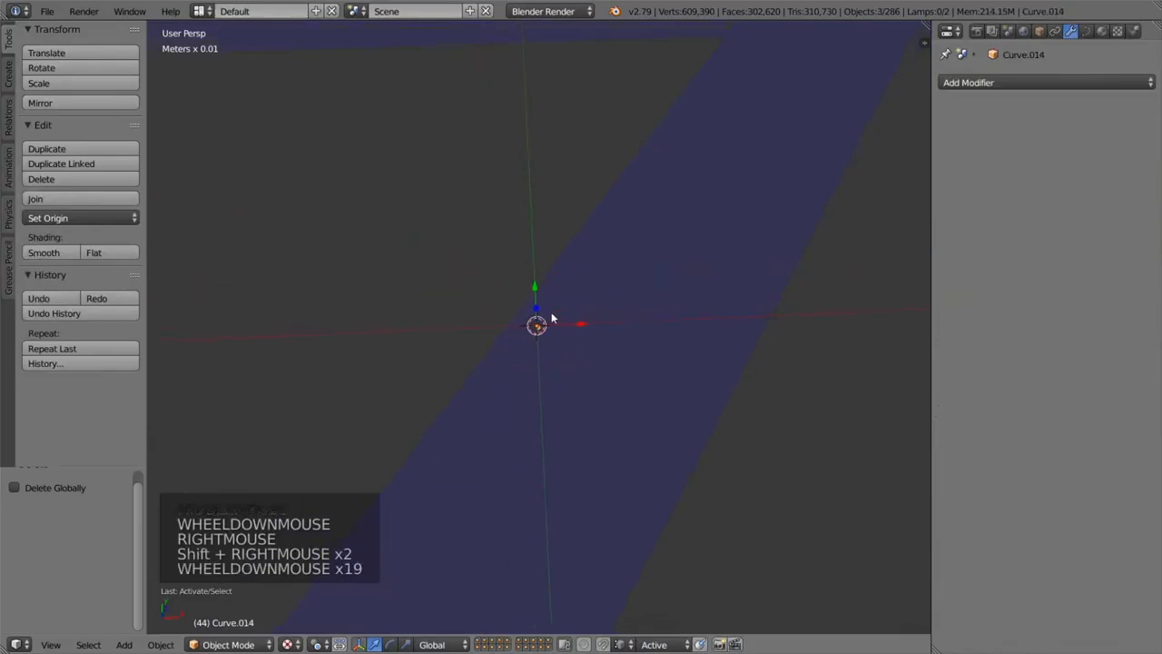
scroll(552, 318, "up", 2)
scroll(552, 317, "up", 2)
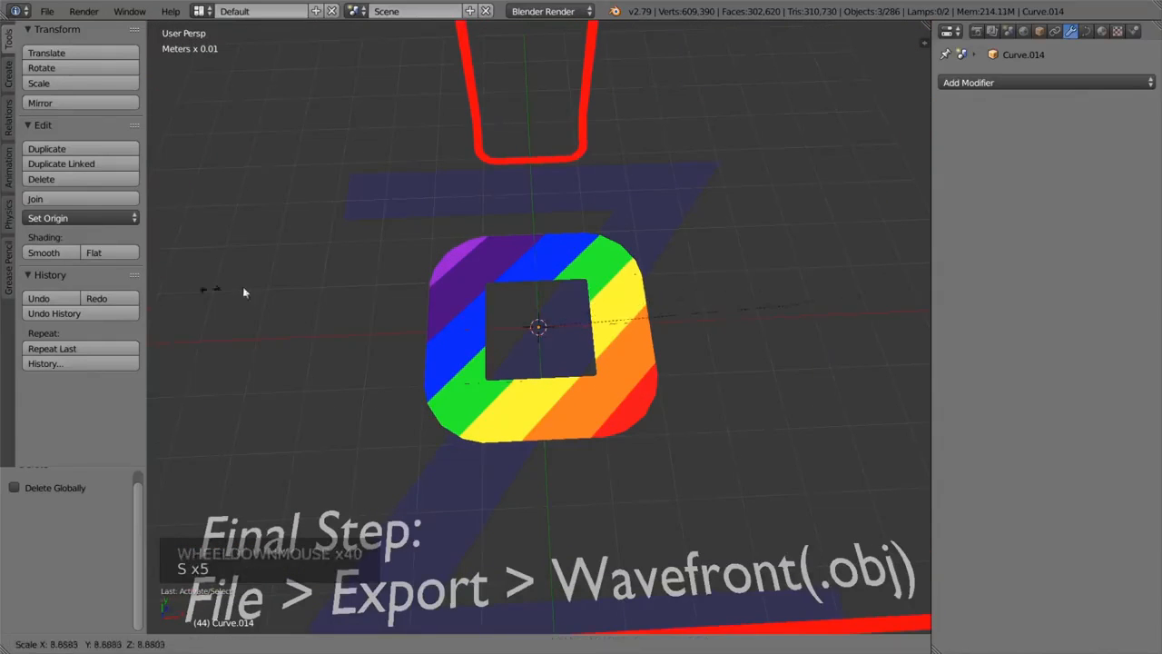
key("s")
key("s")
key("s")
key("s")
key("s")
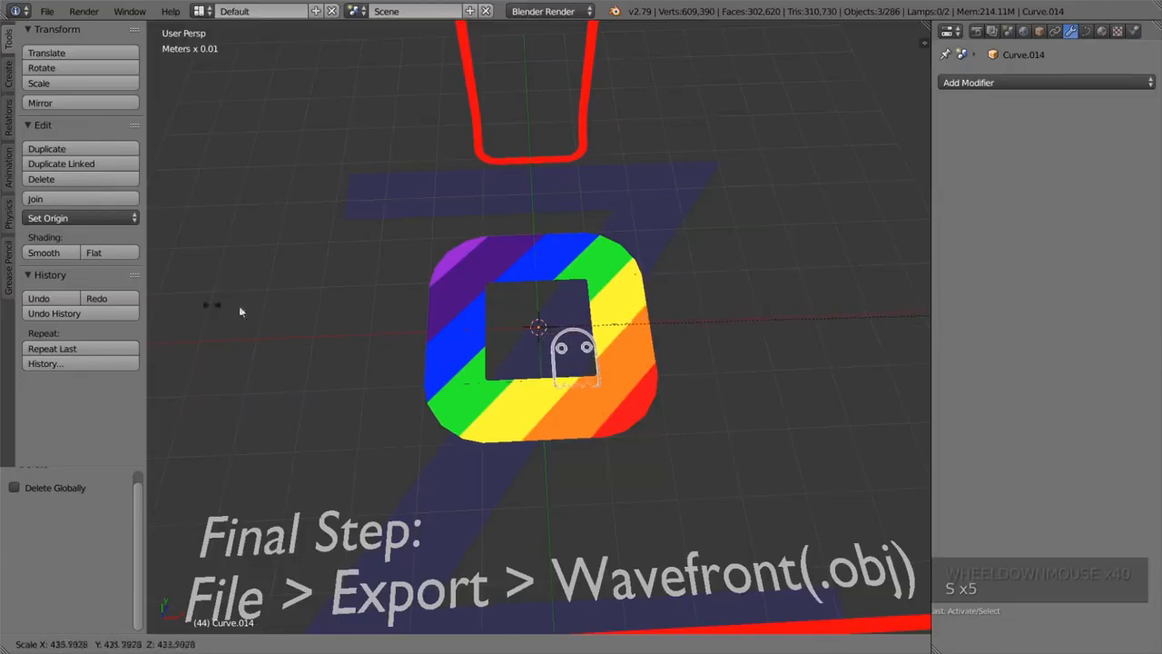
left_click(429, 305)
left_click_drag(581, 327, 545, 298)
Examine the Convert To and Set Origin notes above the instruction boards and return to the ghost.
scroll(545, 297, "down", 4)
middle_click_drag(585, 213, 571, 360, "shift")
scroll(585, 278, "down", 5)
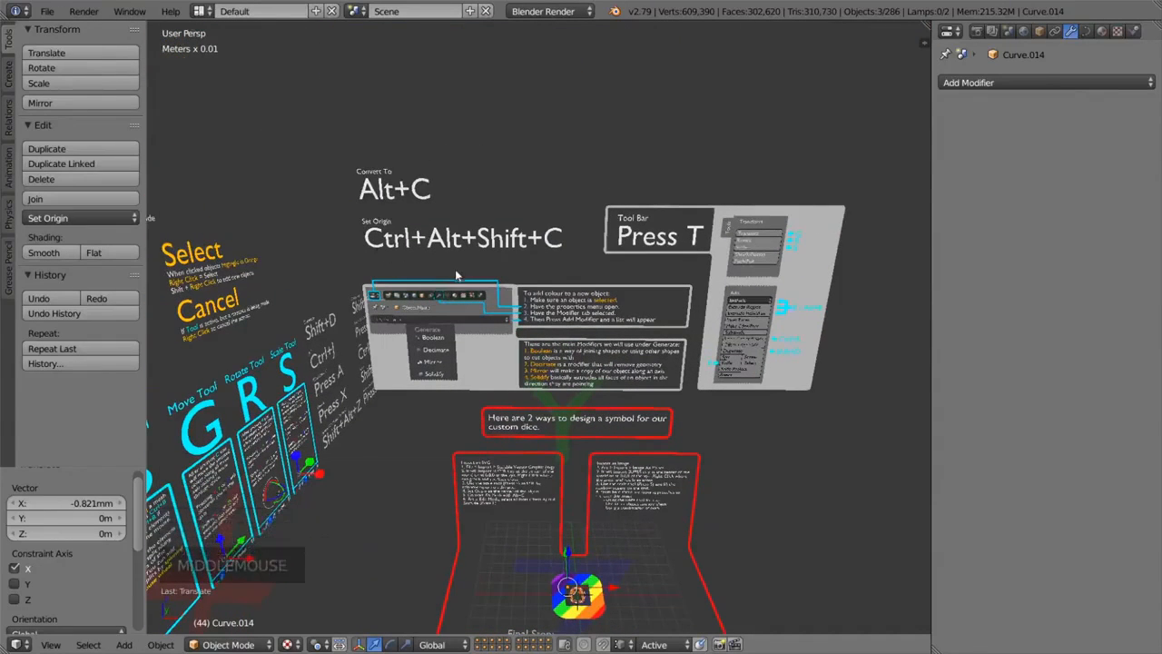
middle_click_drag(571, 251, 616, 185, "shift")
scroll(617, 405, "up", 2)
scroll(617, 405, "up", 2)
middle_click_drag(636, 508, 695, 388, "shift")
scroll(664, 332, "up", 1)
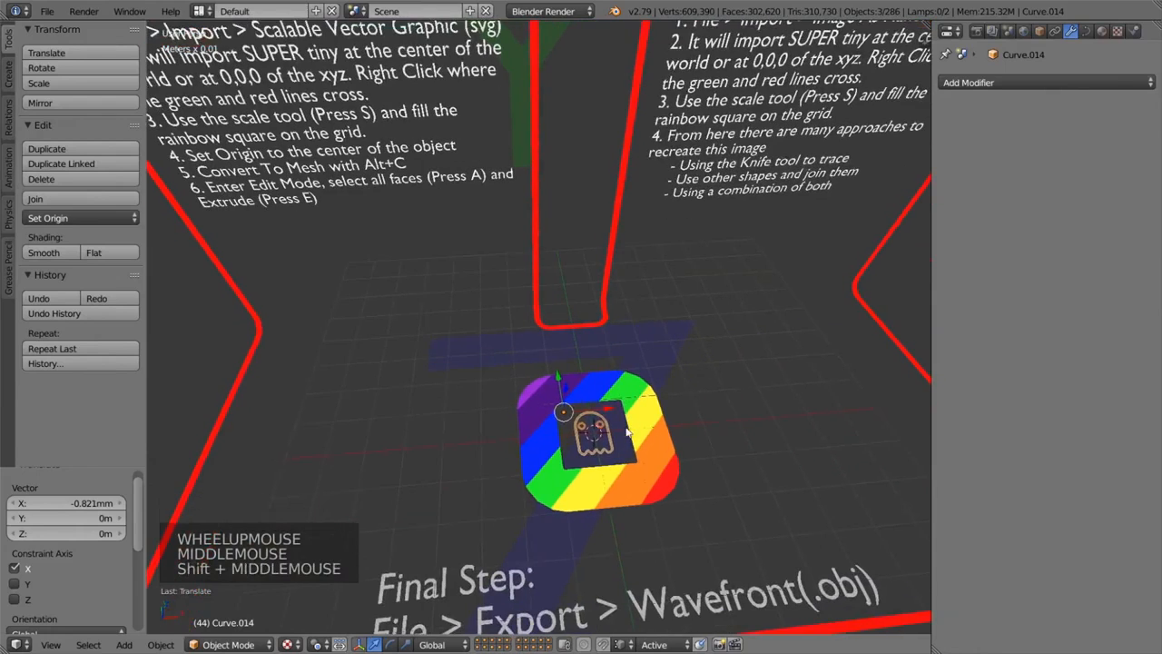
middle_click_drag(635, 430, 631, 368, "shift")
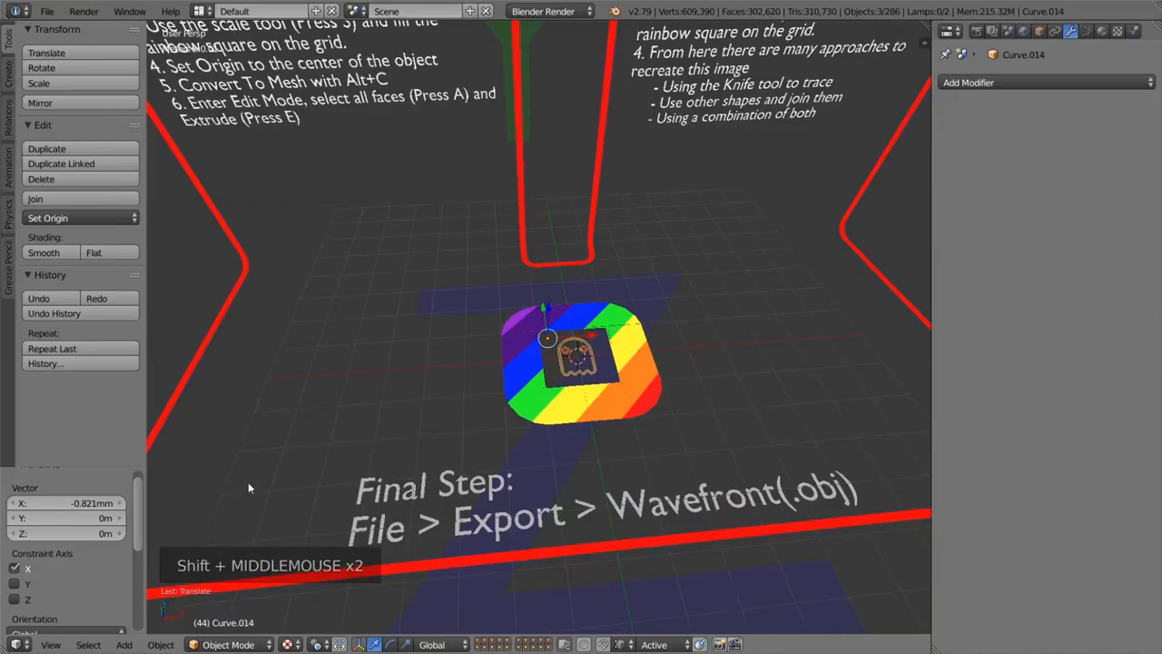
Set the origins of the selected ghost curves to their own geometry.
left_click(162, 645)
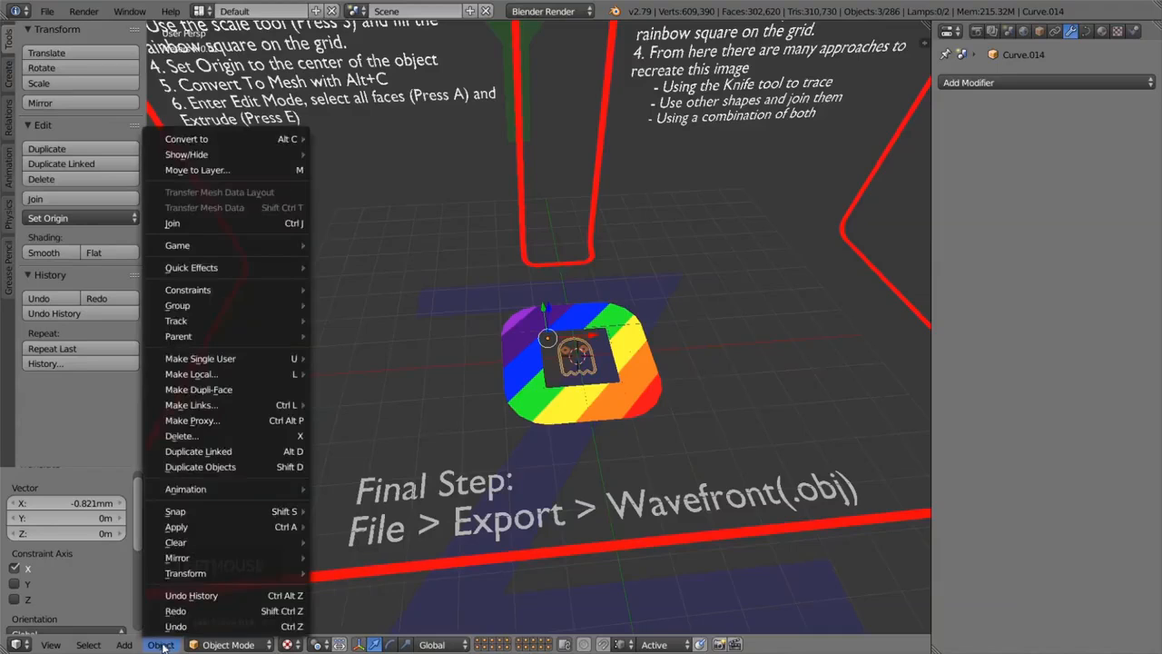
mouse_move(266, 574)
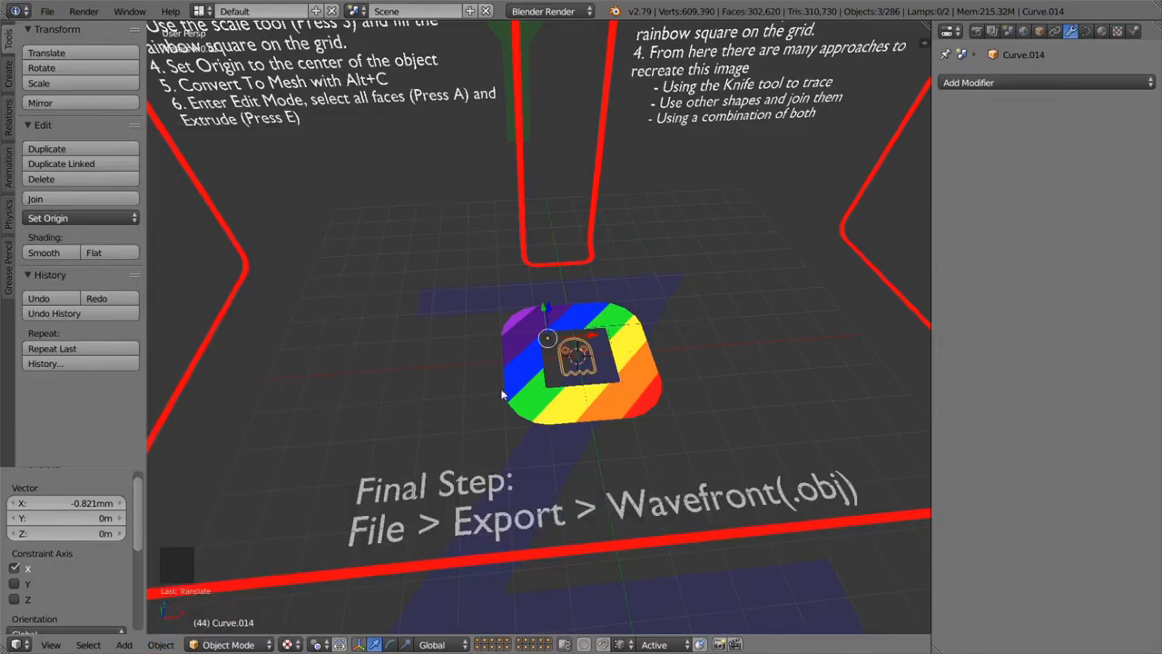
left_click(160, 643)
mouse_move(185, 573)
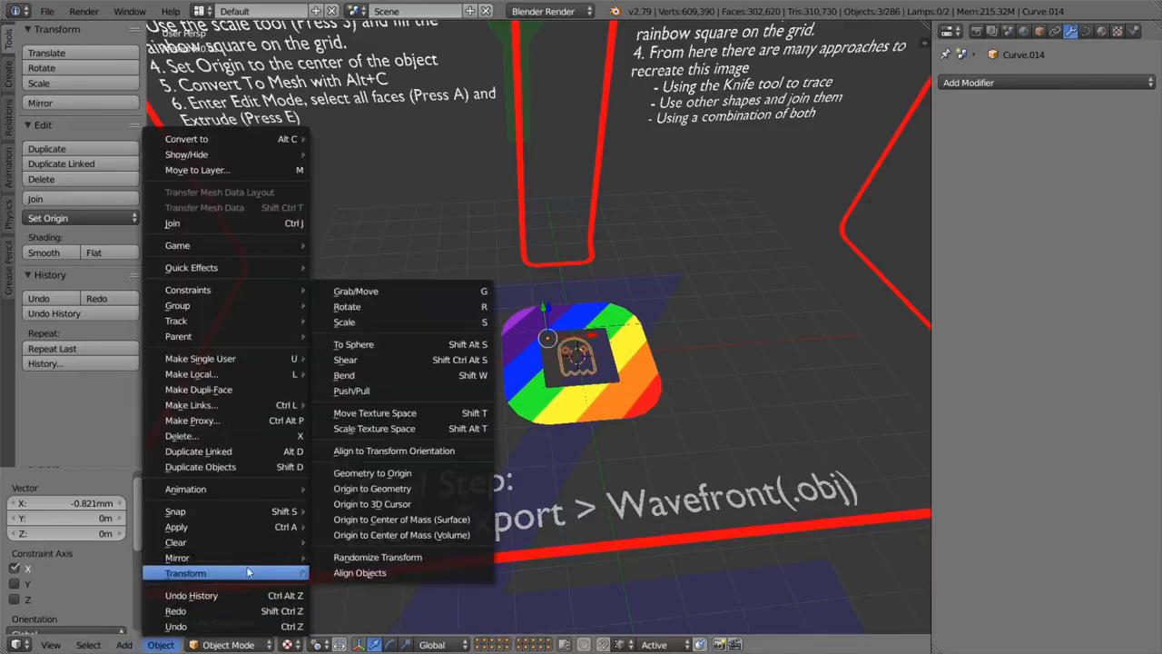
left_click(468, 494)
left_click(171, 645)
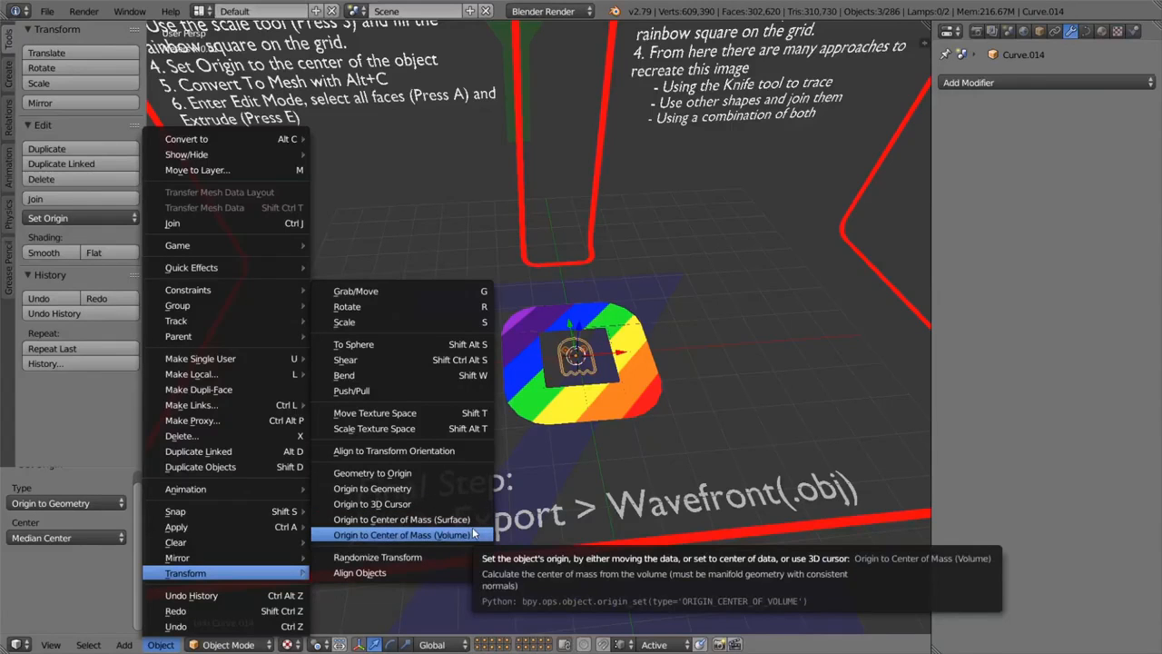
Move the ghost curves about 0.485 mm along X to centre them in the rainbow square.
scroll(702, 407, "up", 2)
middle_click_drag(702, 407, 630, 401, "shift")
left_click_drag(568, 339, 569, 337)
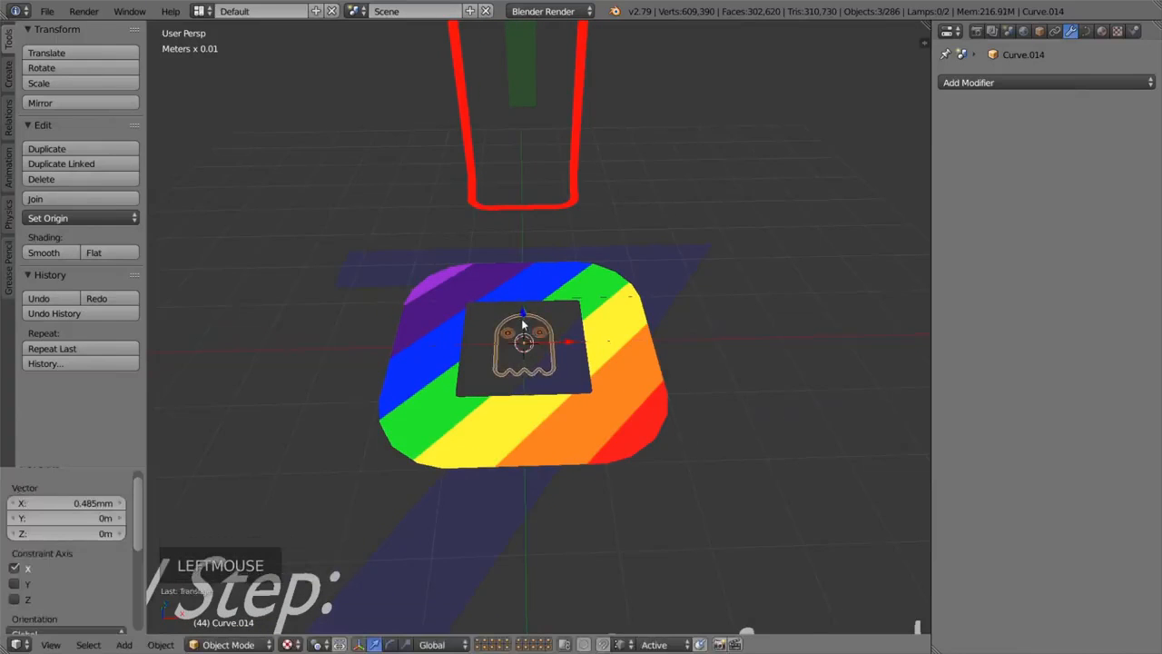
middle_click_drag(501, 356, 526, 368)
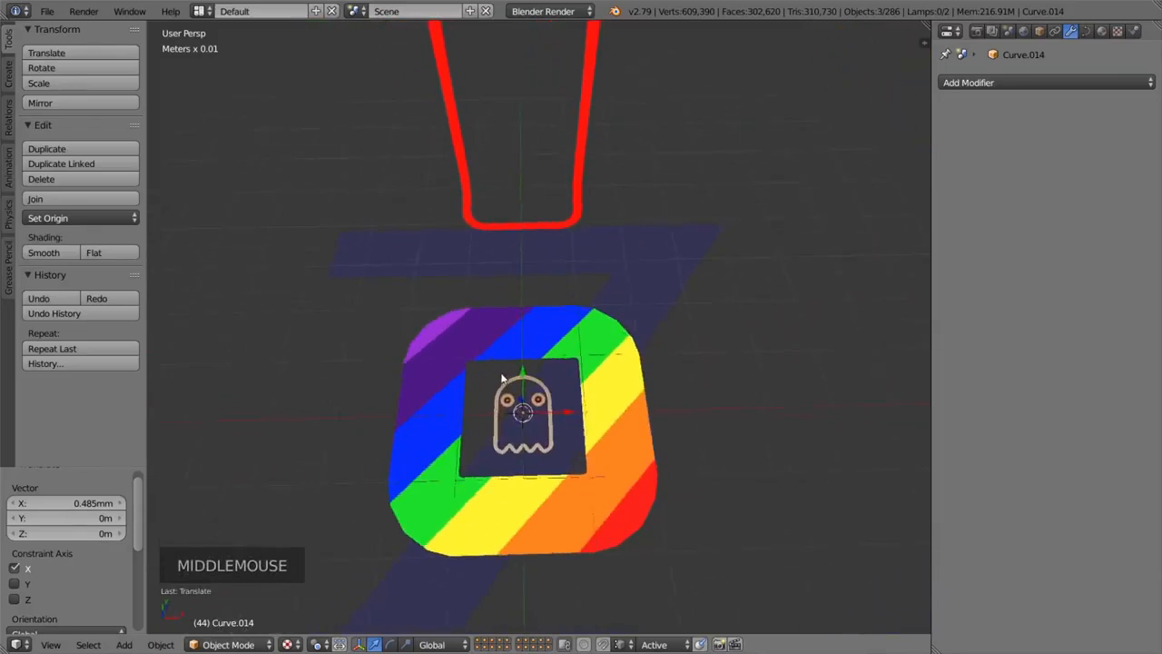
Select the ghost's pieces individually, and combine the outline and both eyes into one selection.
scroll(537, 407, "up", 2)
scroll(537, 407, "up", 1)
middle_click_drag(537, 407, 588, 327, "shift")
right_click(590, 328)
right_click(581, 349)
right_click(495, 375)
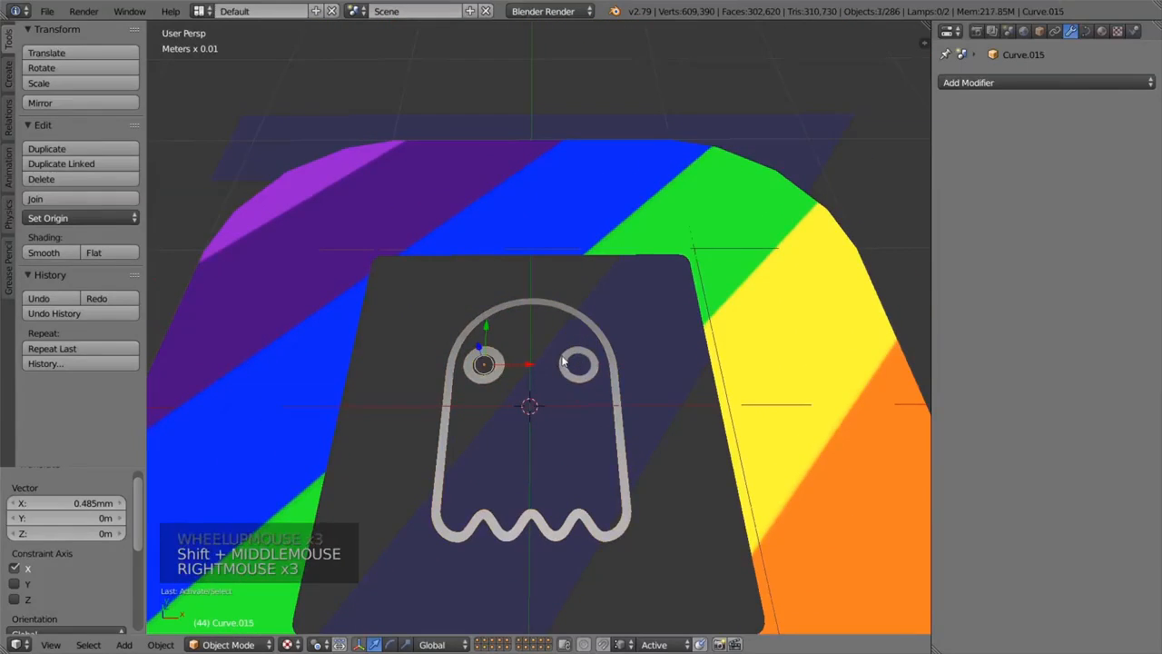
right_click(586, 349)
right_click(585, 350)
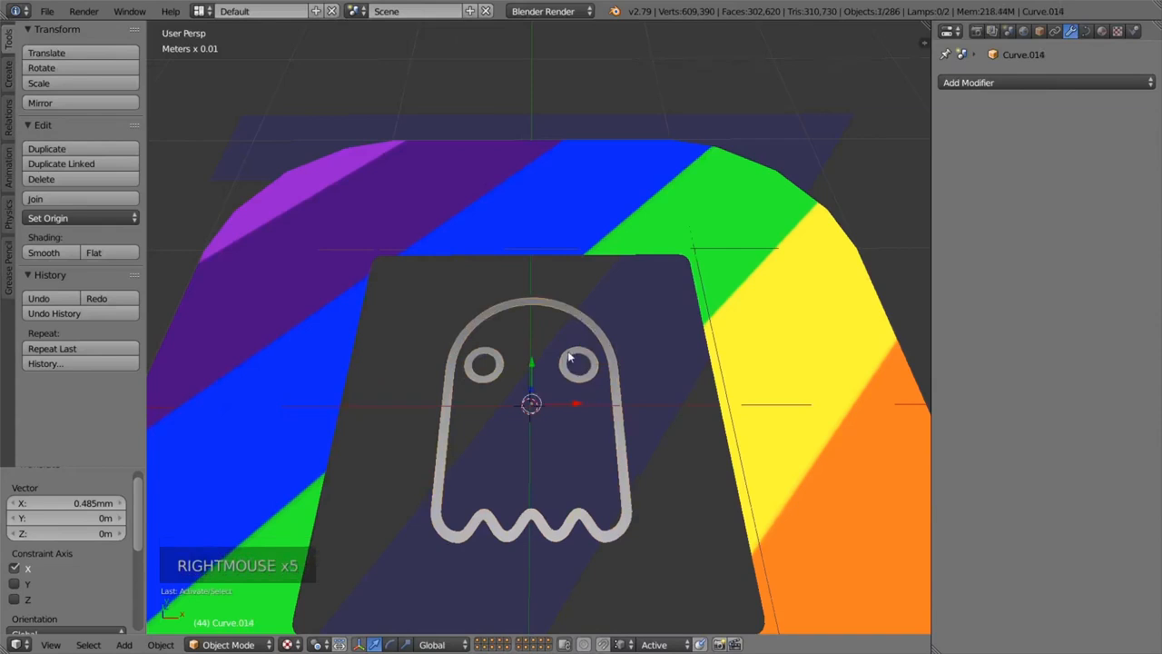
right_click(572, 357, "shift")
right_click(495, 367, "shift")
scroll(573, 372, "down", 1)
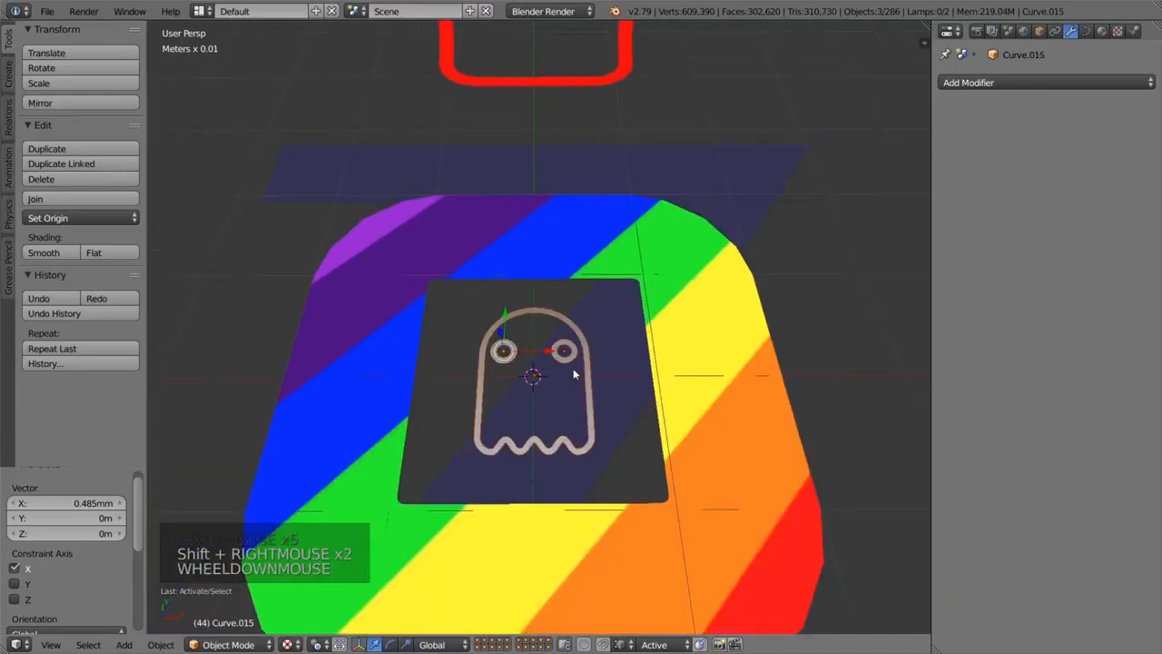
Inspect the left eye curve's control points in Edit Mode and return to Object Mode.
scroll(574, 373, "up", 2)
key("Tab")
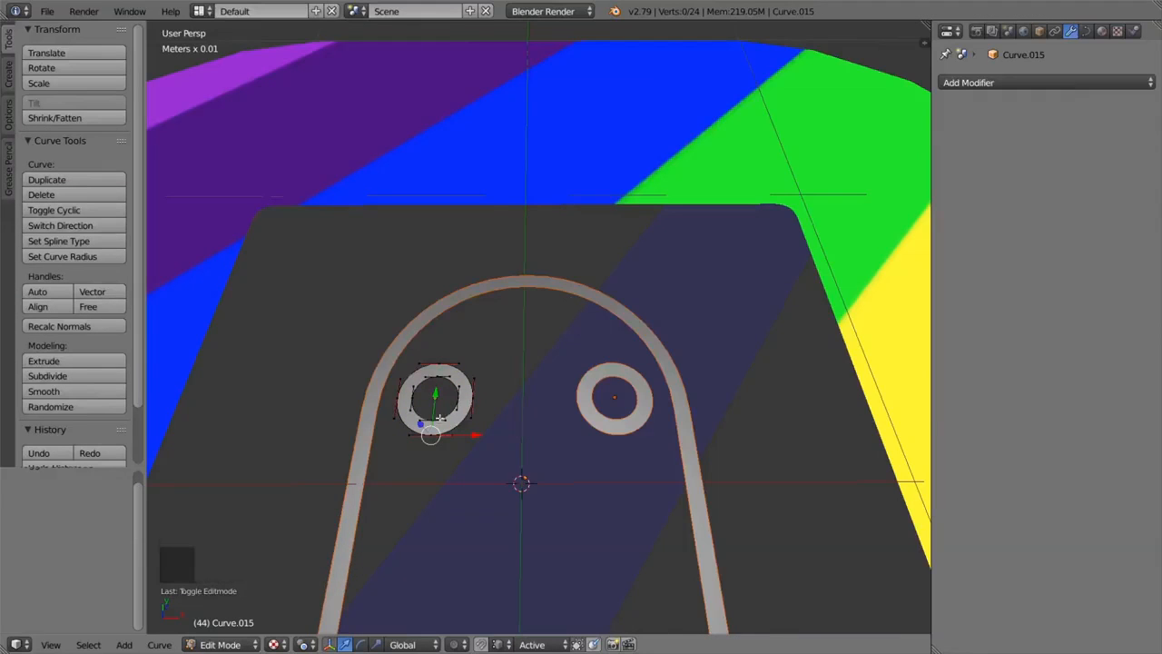
right_click(405, 392)
scroll(417, 413, "up", 3)
scroll(420, 415, "down", 3)
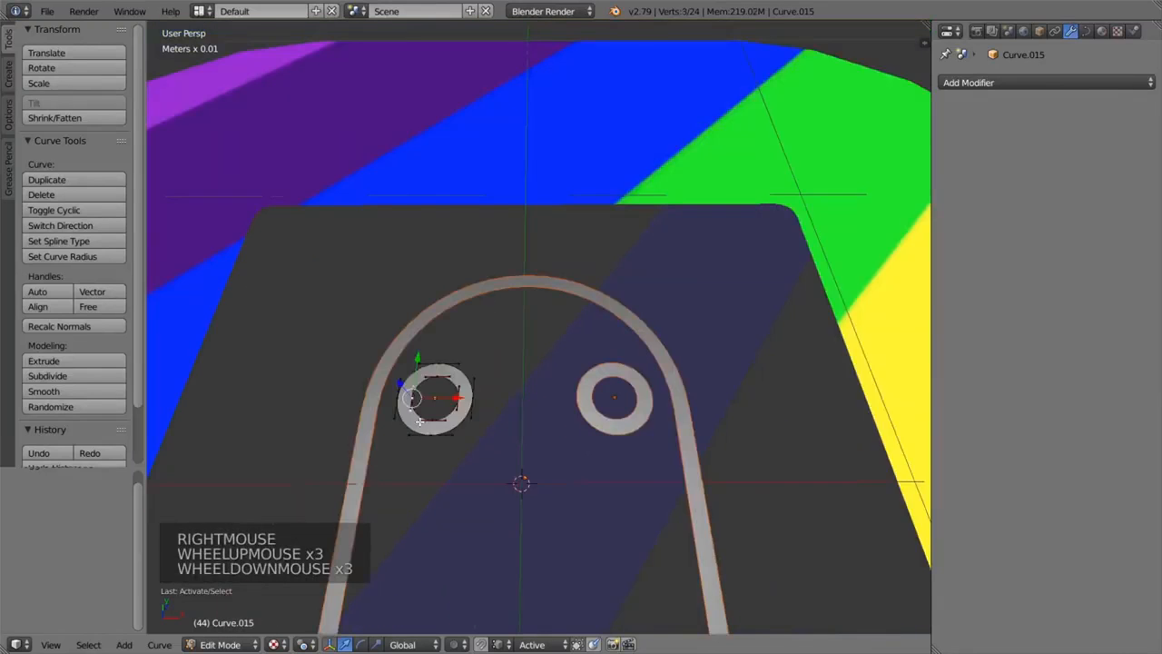
middle_click_drag(420, 414, 451, 427, "shift")
middle_click_drag(465, 355, 472, 401, "shift")
key("Tab")
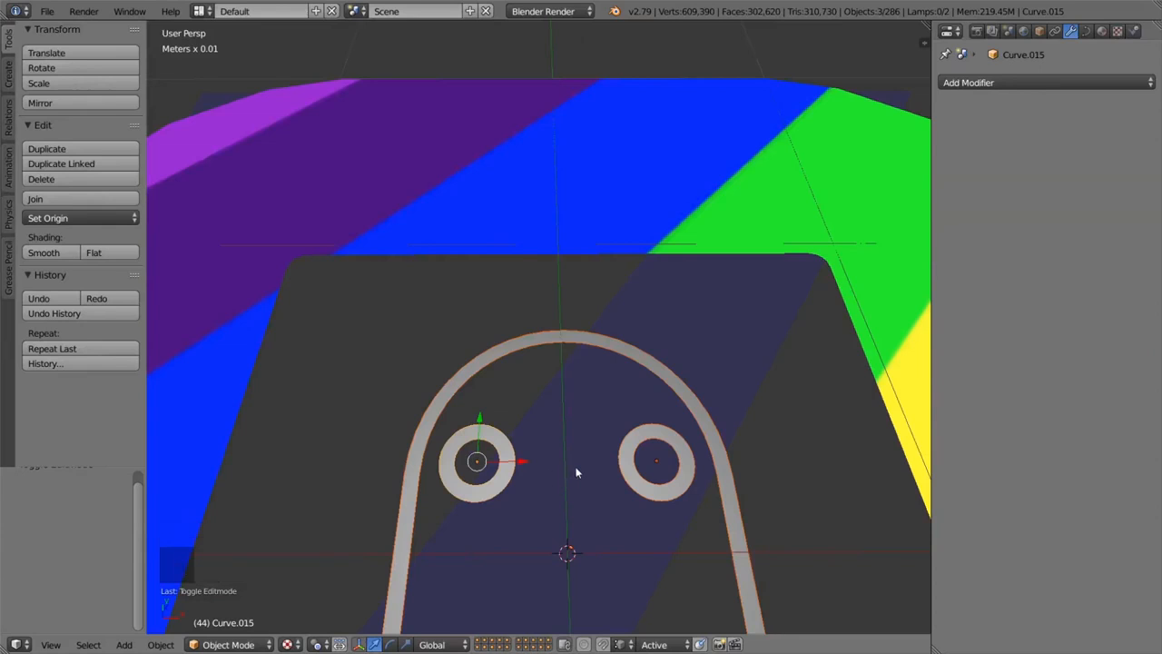
Convert the selected ghost outline and eyes from curves to meshes.
scroll(576, 472, "down", 3)
middle_click_drag(560, 480, 576, 450, "shift")
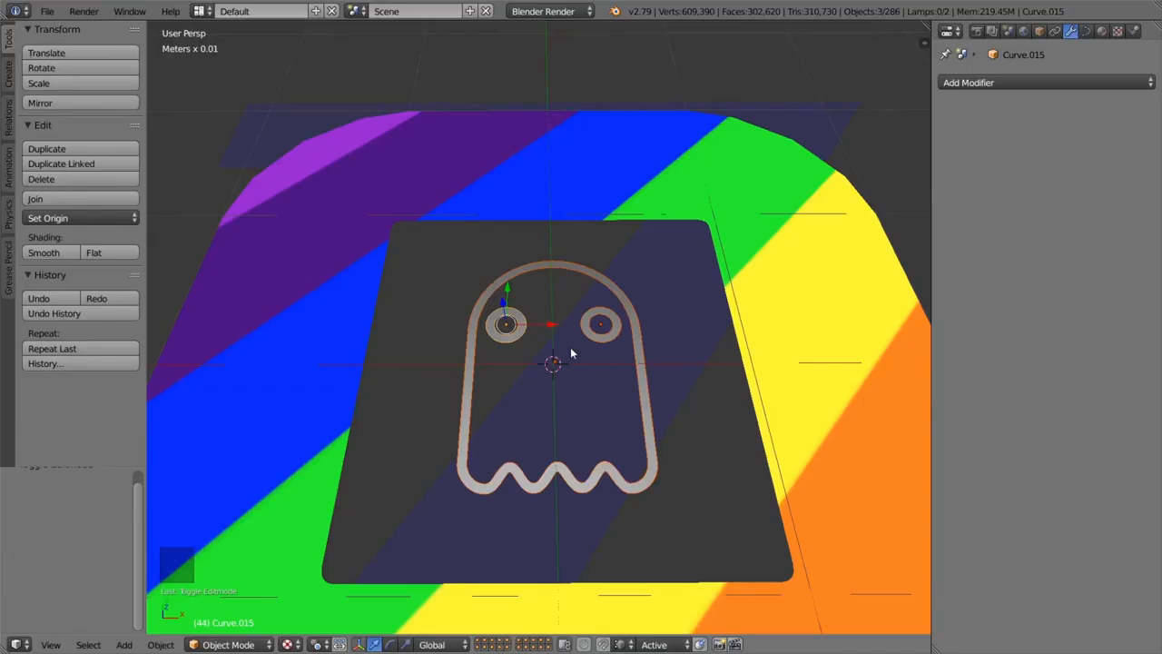
key("alt+c")
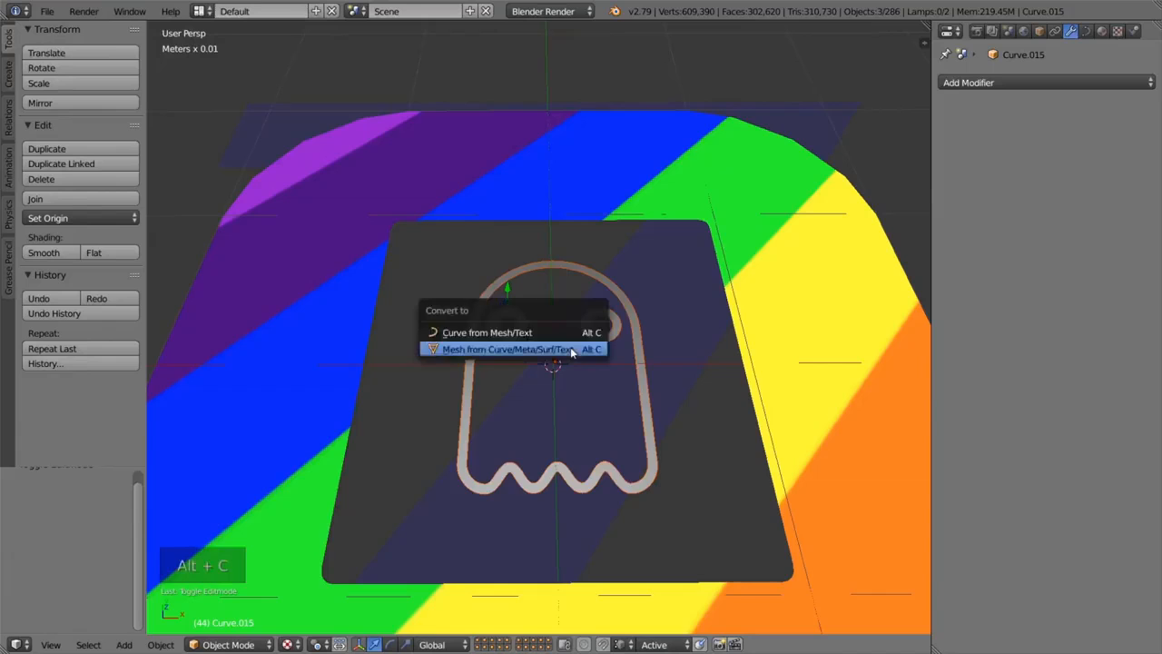
left_click(511, 350)
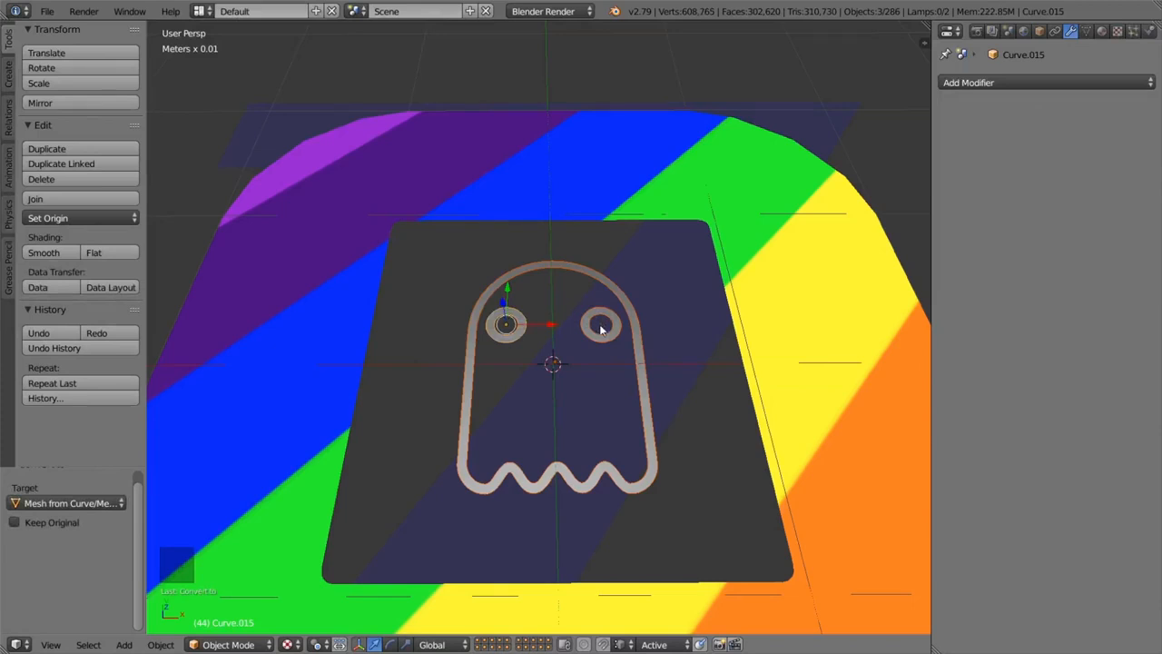
Join the three ghost meshes into one object, and undo the join.
key("ctrl+j")
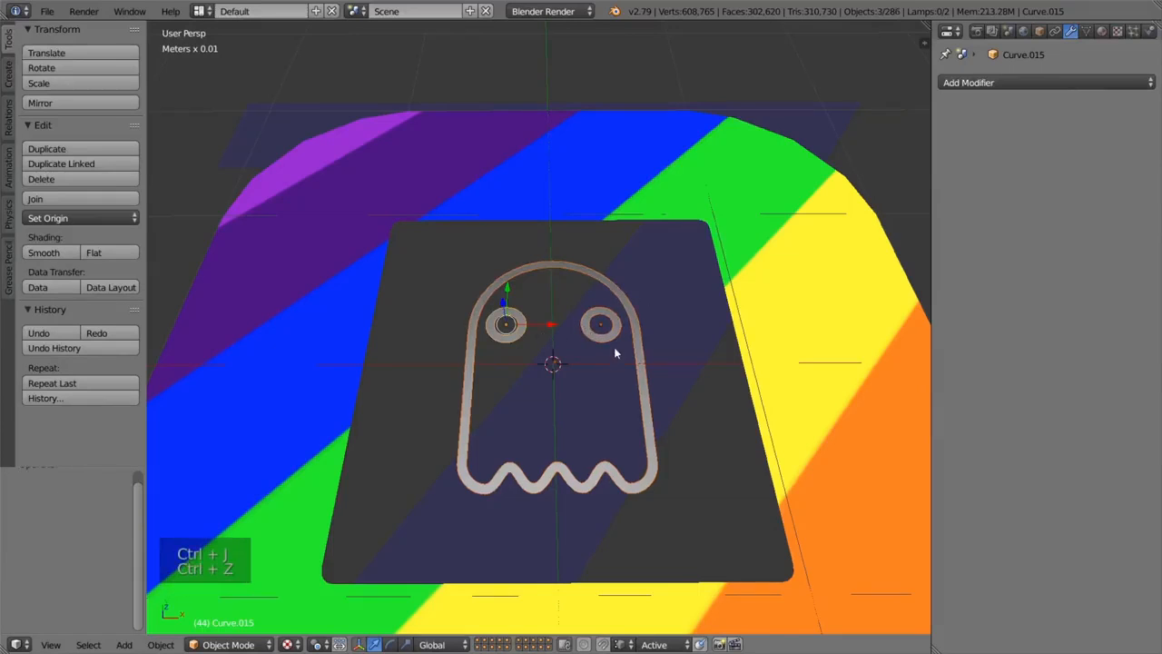
key("ctrl+z")
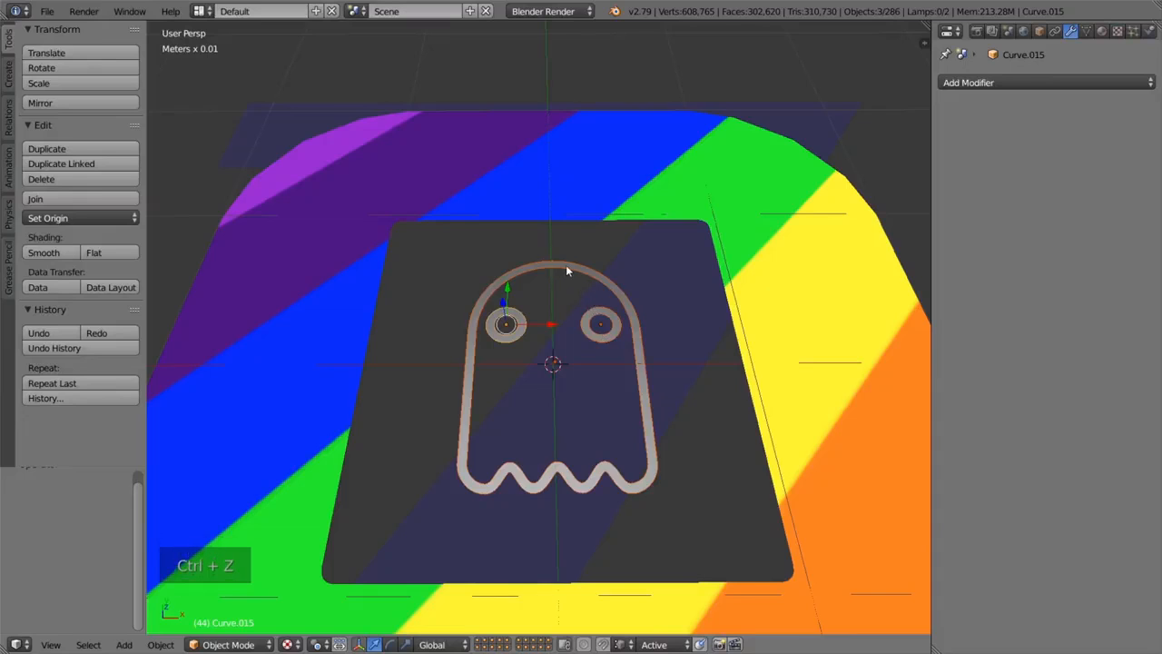
Join both eye meshes into the ghost outline with the outline active, reselect the ghost, and undo a trial move.
right_click(566, 265, "shift")
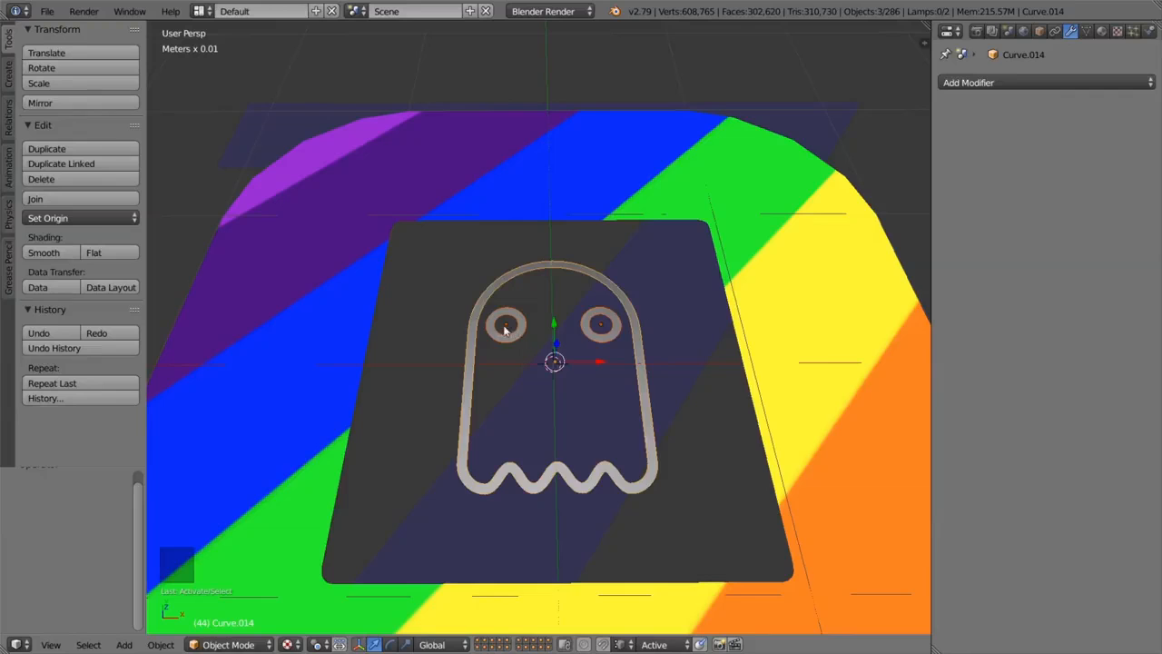
key("ctrl+j")
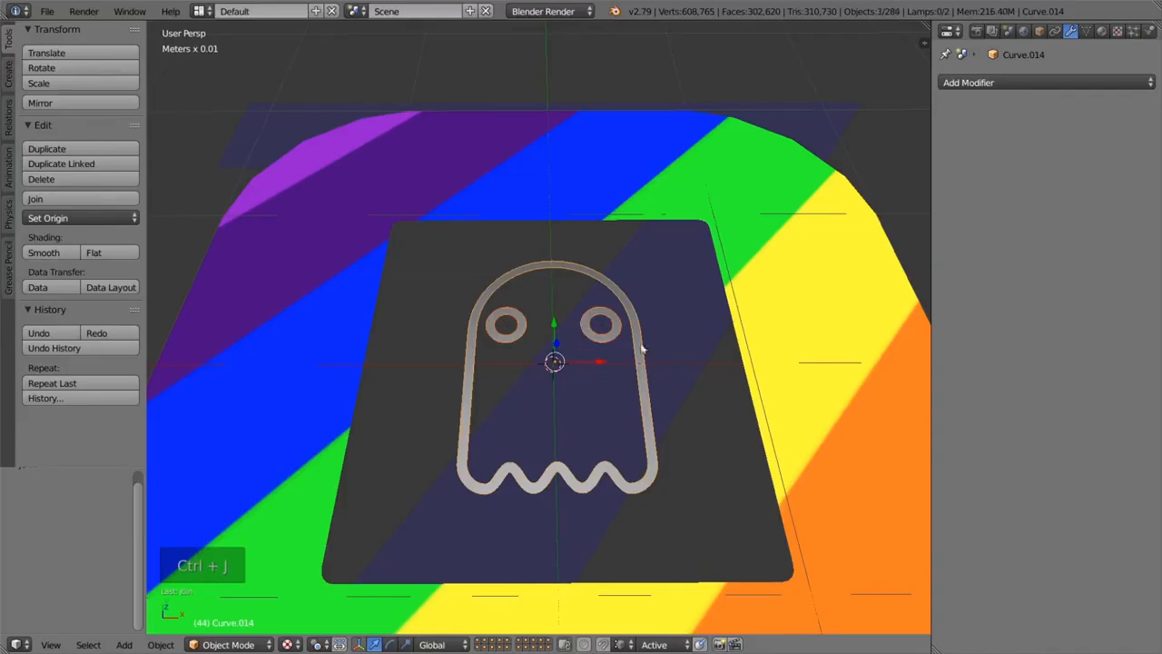
right_click(748, 269)
key("a")
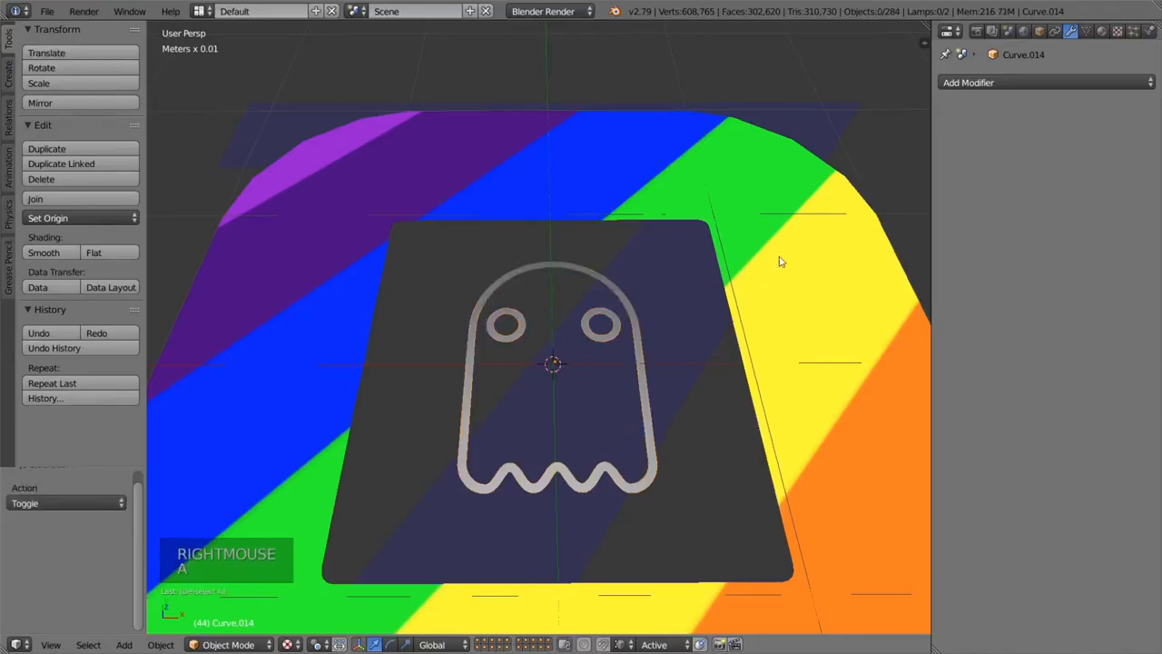
right_click(584, 357)
right_click(585, 357)
middle_click_drag(532, 385, 700, 324)
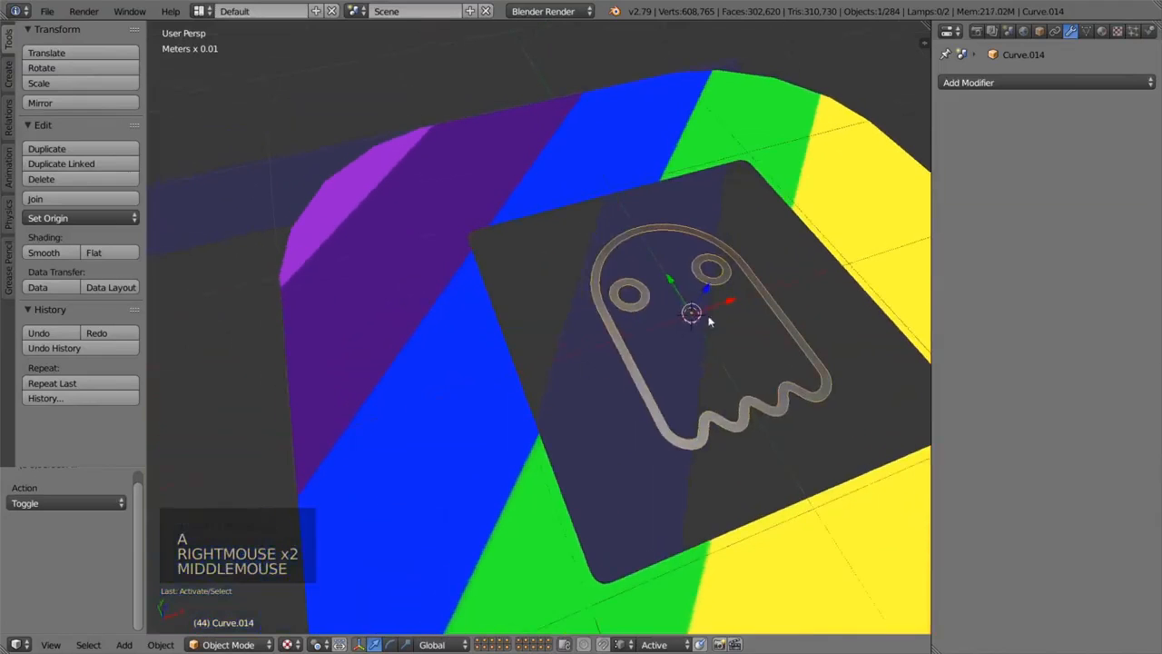
left_click_drag(705, 288, 734, 218)
key("ctrl+z")
Scale the joined ghost up slightly within the dark square of the rainbow tile.
middle_click_drag(784, 258, 738, 308)
scroll(737, 306, "down", 2)
scroll(588, 357, "down", 4)
middle_click_drag(584, 304, 581, 273, "shift")
scroll(587, 356, "up", 4)
middle_click_drag(581, 272, 563, 338)
scroll(504, 363, "up", 1)
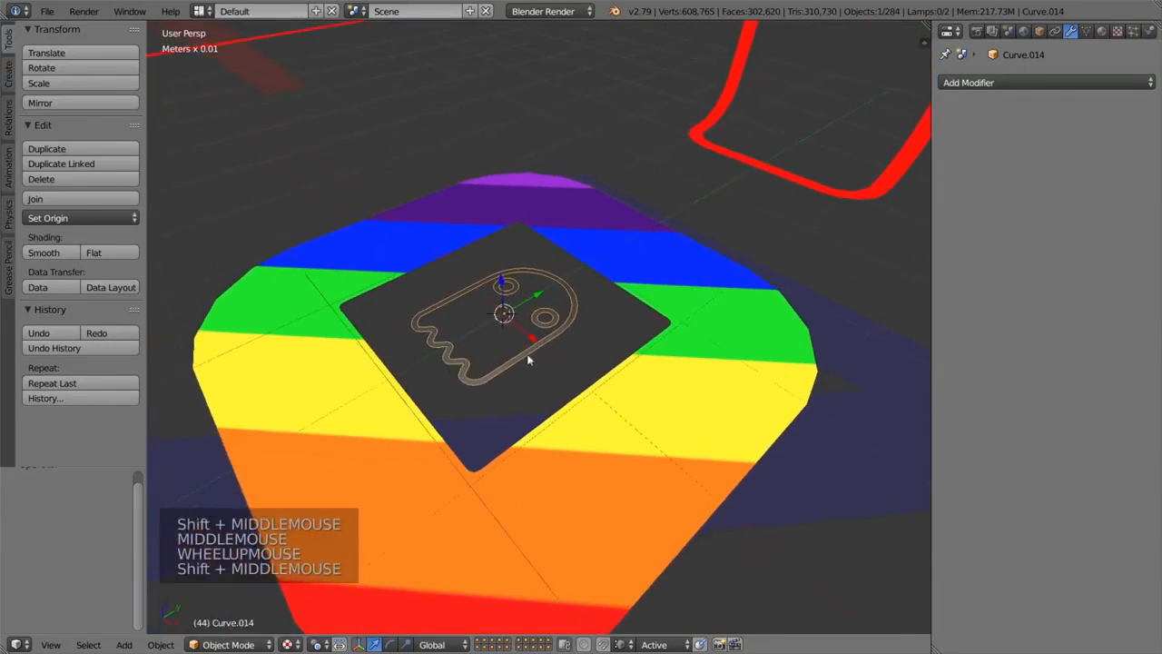
key("s")
left_click(579, 341)
middle_click_drag(508, 299, 531, 333, "shift")
Examine the joined ghost's mesh topology in Edit Mode and return to Object Mode.
key("Tab")
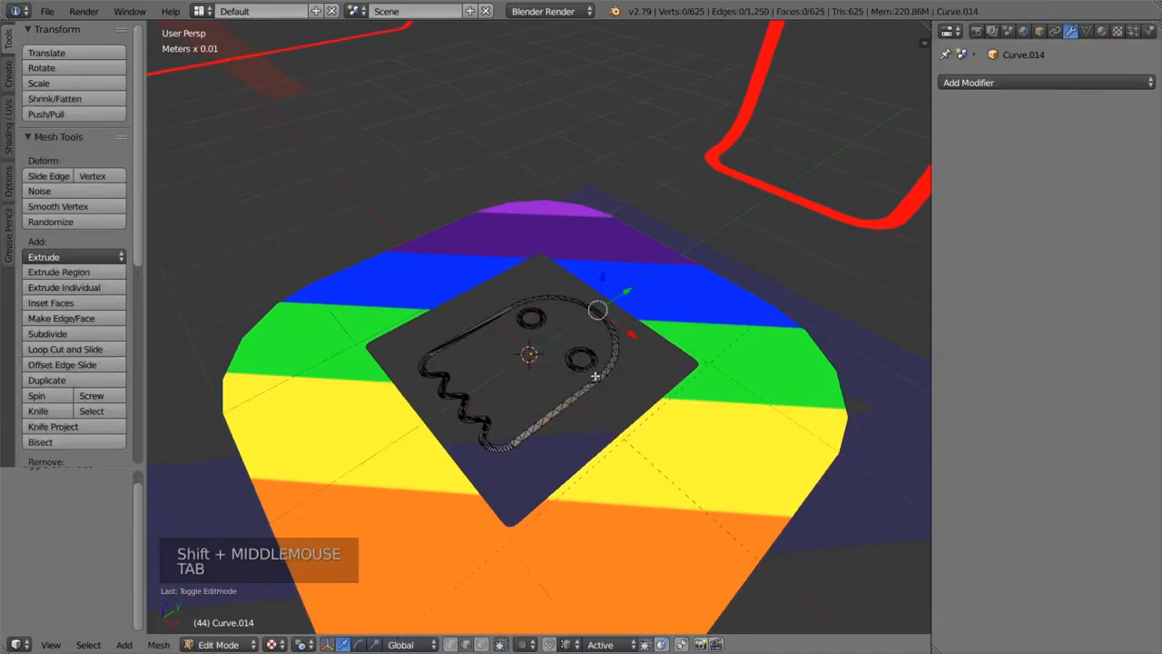
middle_click_drag(551, 392, 630, 384)
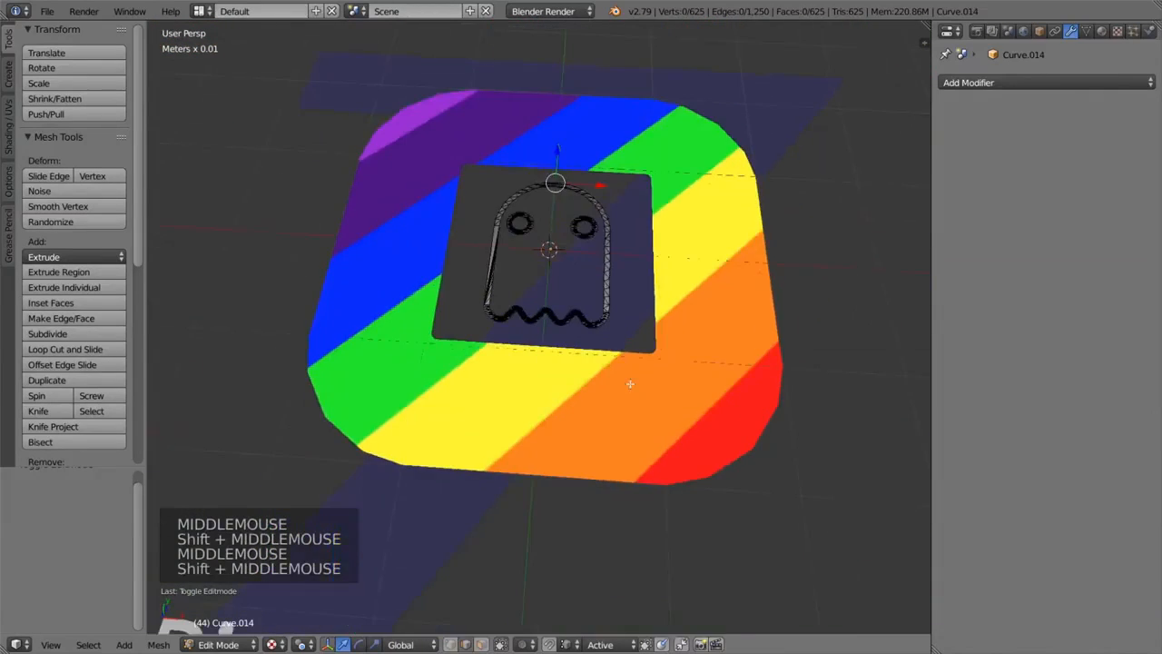
scroll(624, 289, "up", 2)
scroll(624, 289, "up", 1)
middle_click_drag(622, 285, 609, 325, "shift")
scroll(609, 317, "down", 2)
scroll(614, 332, "up", 1)
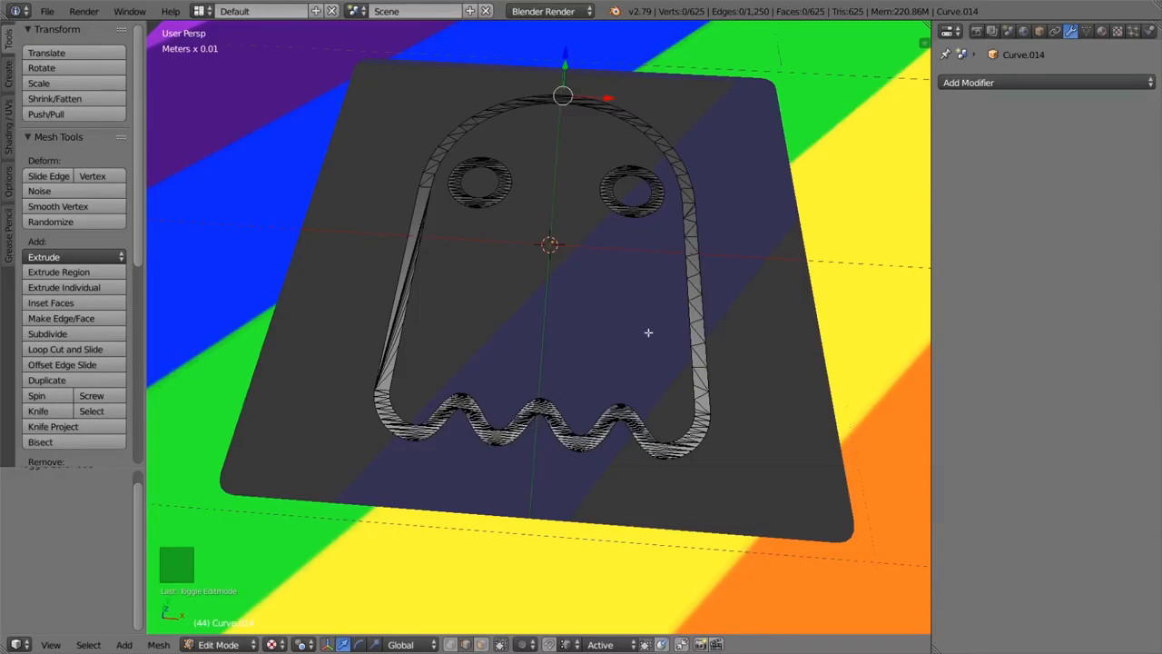
key("Tab")
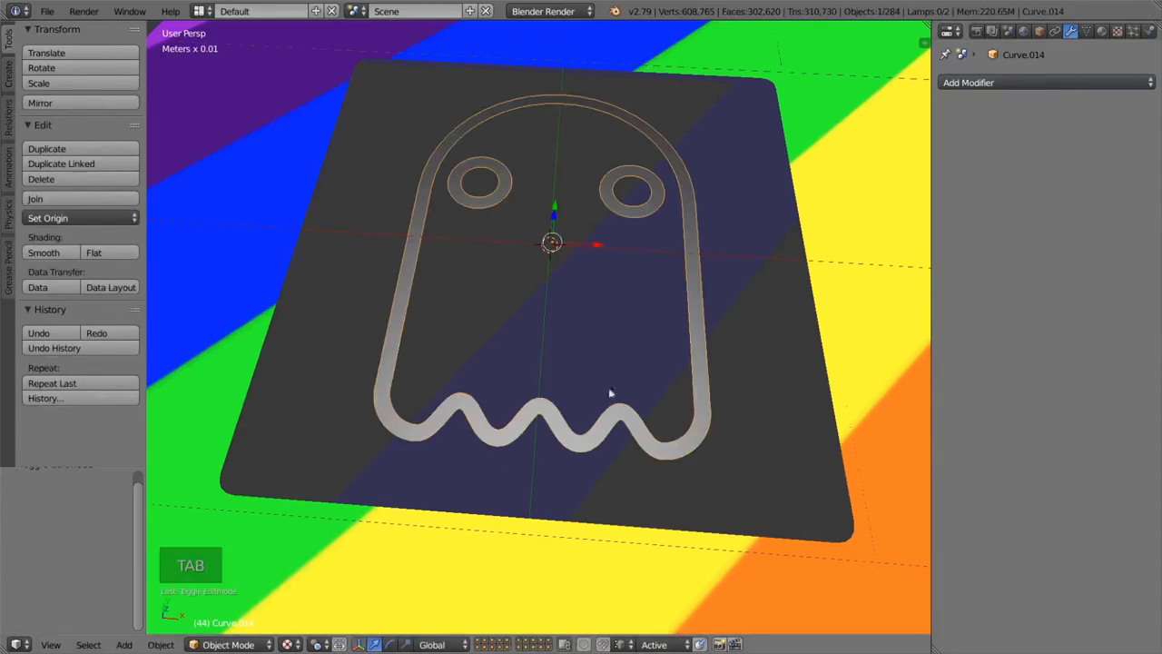
Add a Decimate modifier in Collapse mode to the ghost and lower its ratio to 0.2519, checking it in wireframe display.
left_click(1007, 80)
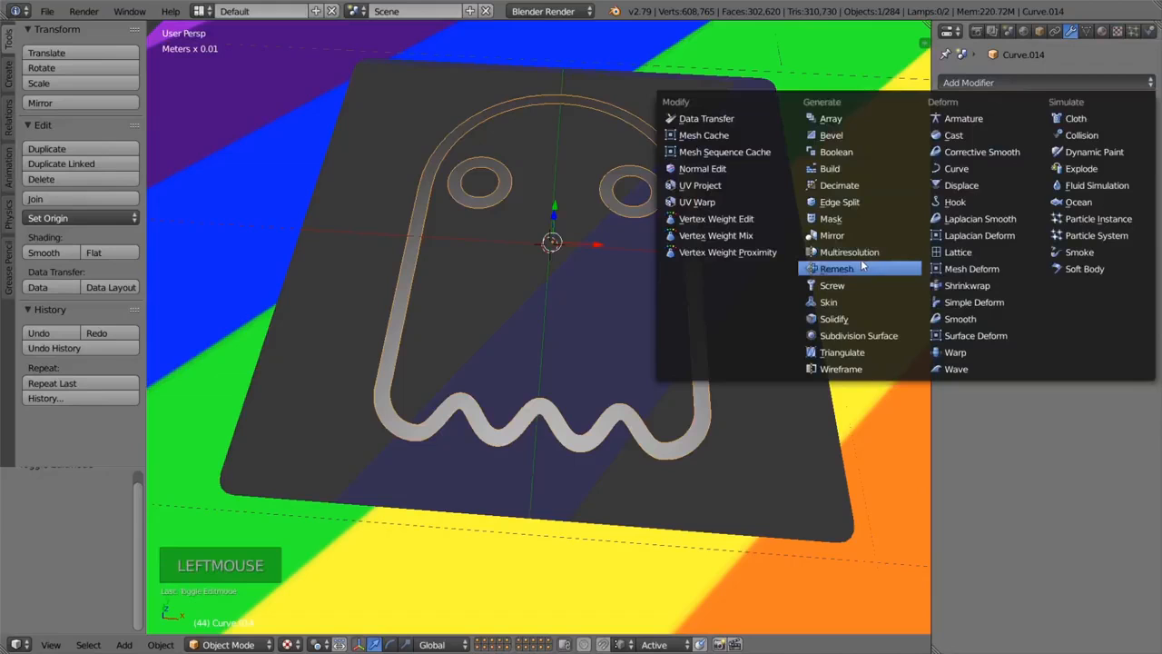
left_click(862, 187)
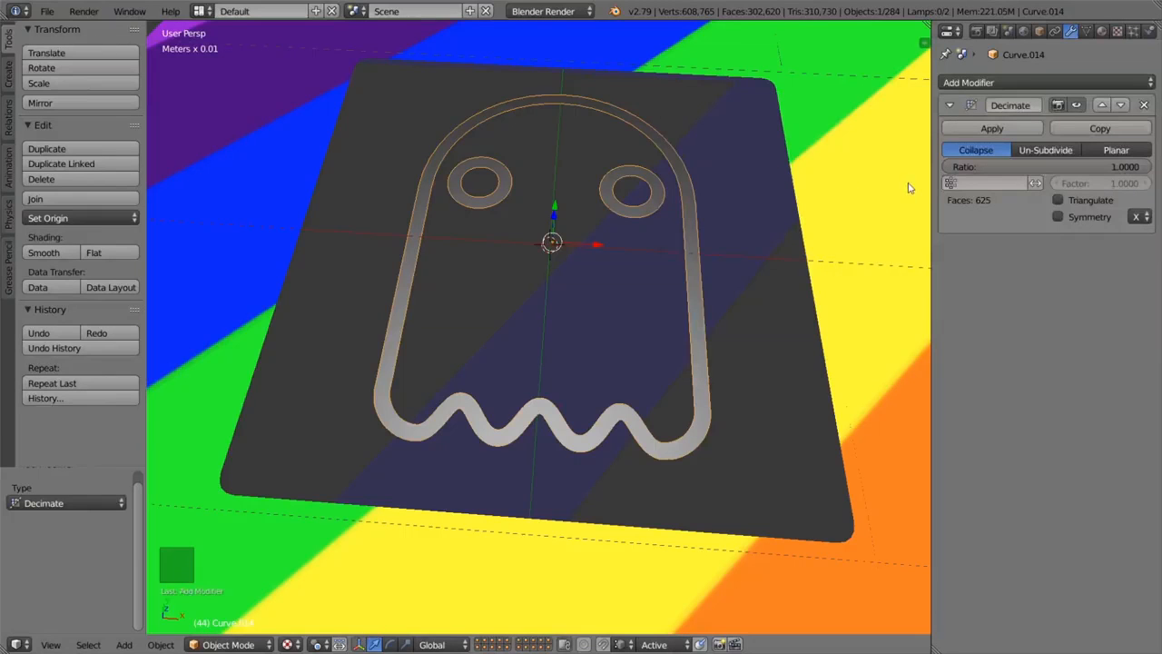
right_click(1125, 183)
left_click_drag(1125, 167, 1090, 167)
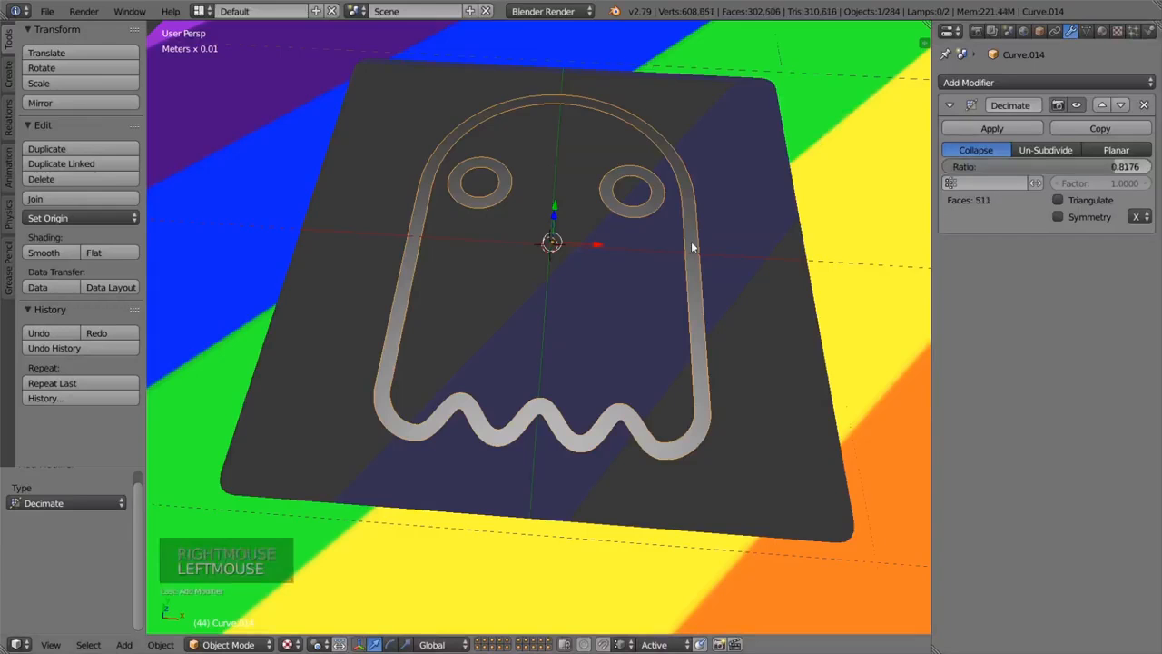
key("alt+shift+z")
left_click_drag(1113, 167, 995, 167)
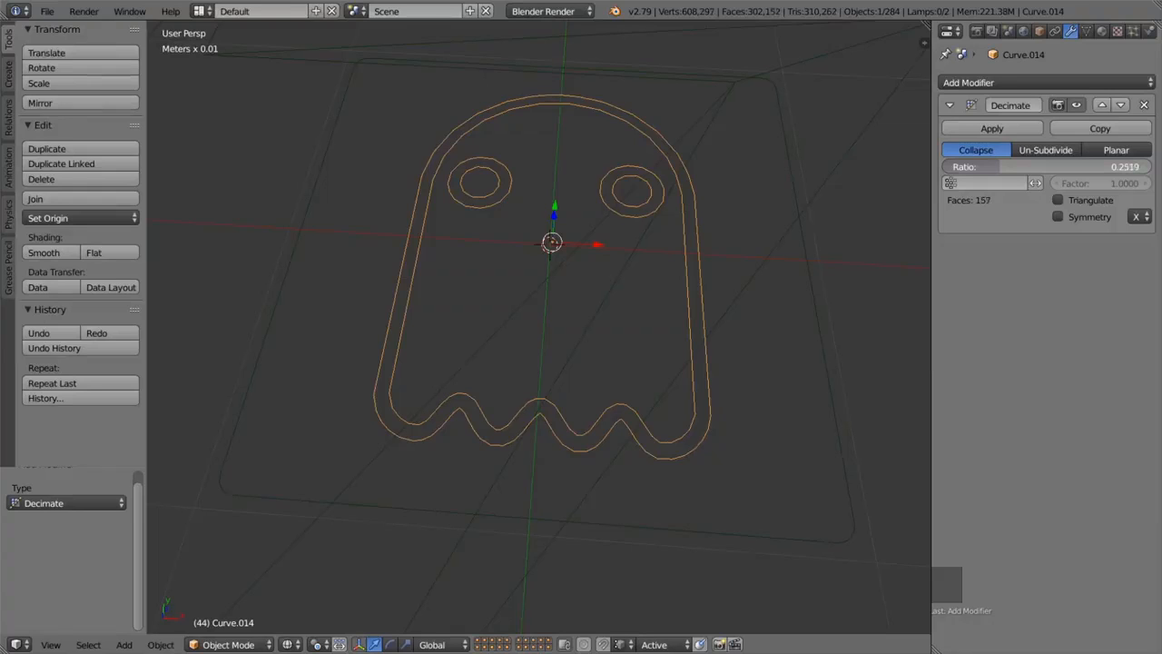
Apply the Decimate modifier and inspect the simplified ghost mesh in Edit Mode.
middle_click_drag(712, 264, 832, 231)
scroll(648, 284, "down", 3)
scroll(648, 284, "down", 3)
scroll(648, 289, "up", 4)
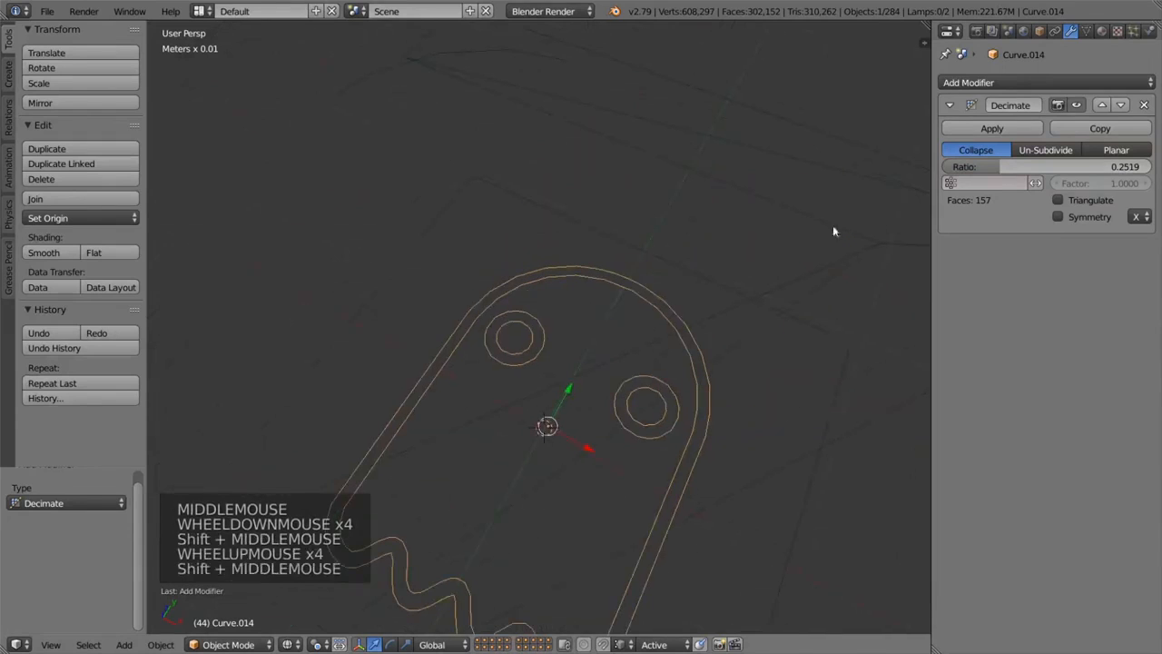
left_click(993, 129)
middle_click_drag(708, 390, 685, 379, "shift")
key("Tab")
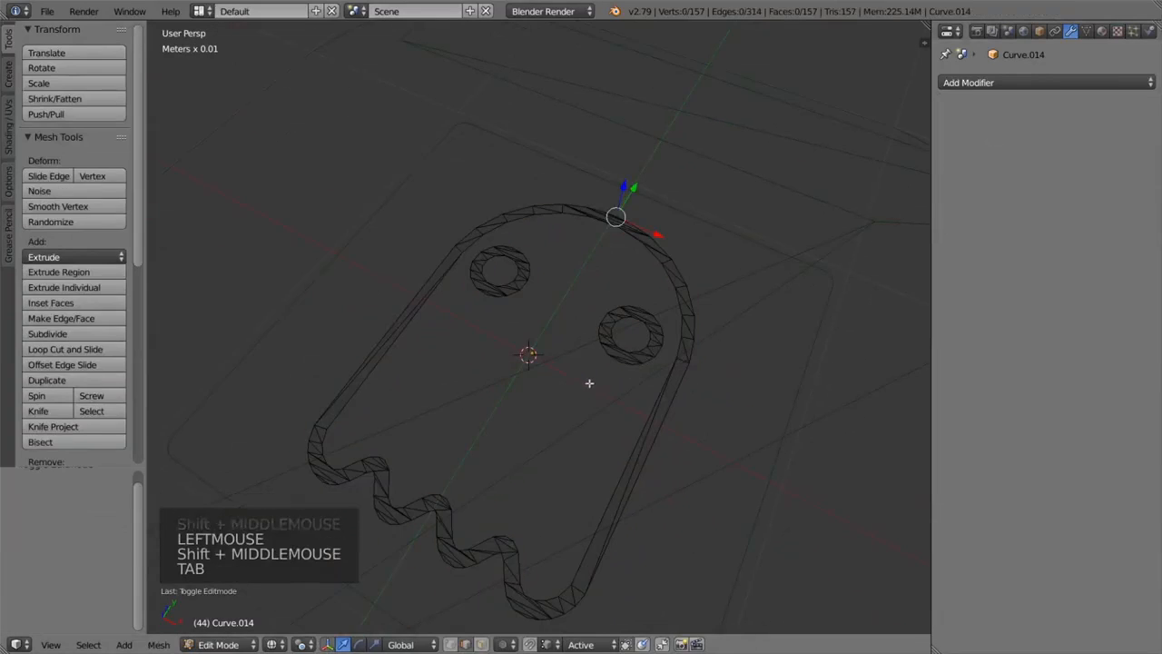
middle_click_drag(589, 383, 601, 407)
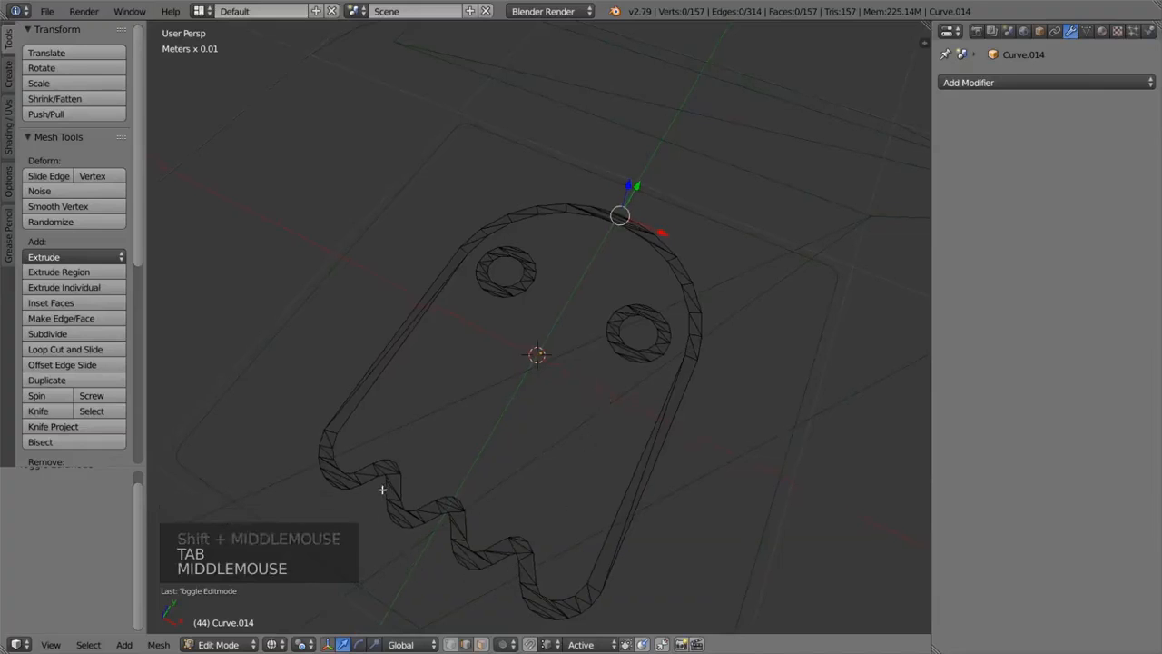
middle_click_drag(494, 259, 624, 336)
mouse_move(702, 342)
middle_mouse_down("shift")
mouse_move(700, 267)
mouse_move(708, 354)
middle_mouse_up("shift")
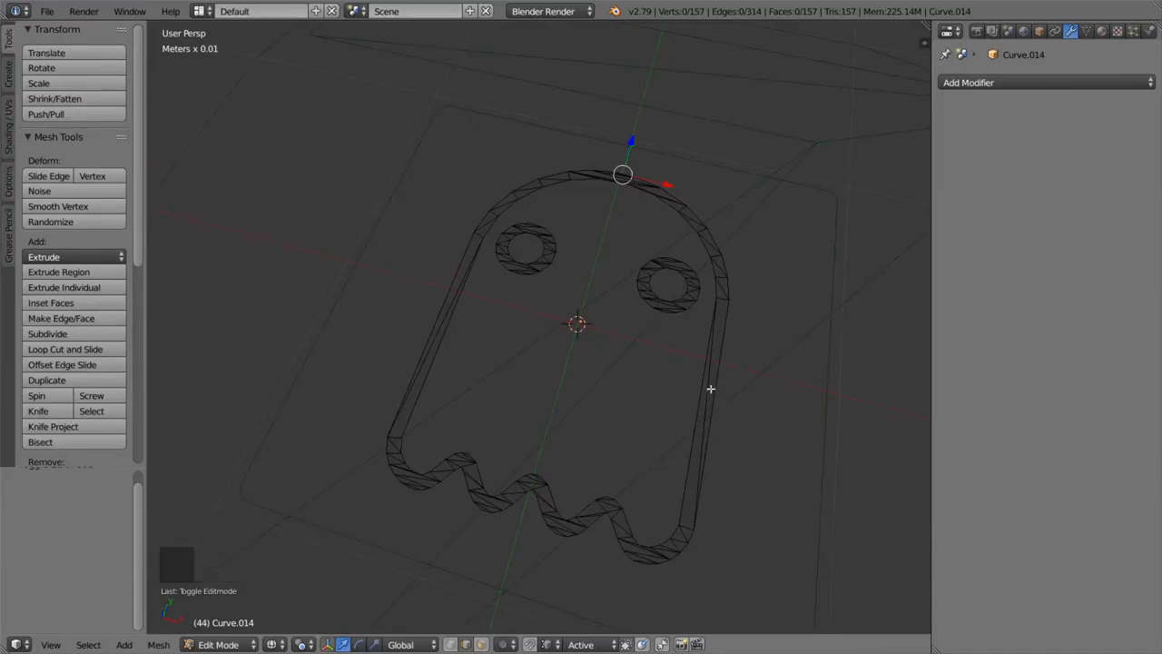
Select all of the ghost's faces, extrude them to give the symbol thickness, and return to Object Mode.
key("a")
scroll(664, 373, "down", 2)
middle_click_drag(650, 384, 616, 392, "shift")
key("e")
key("e")
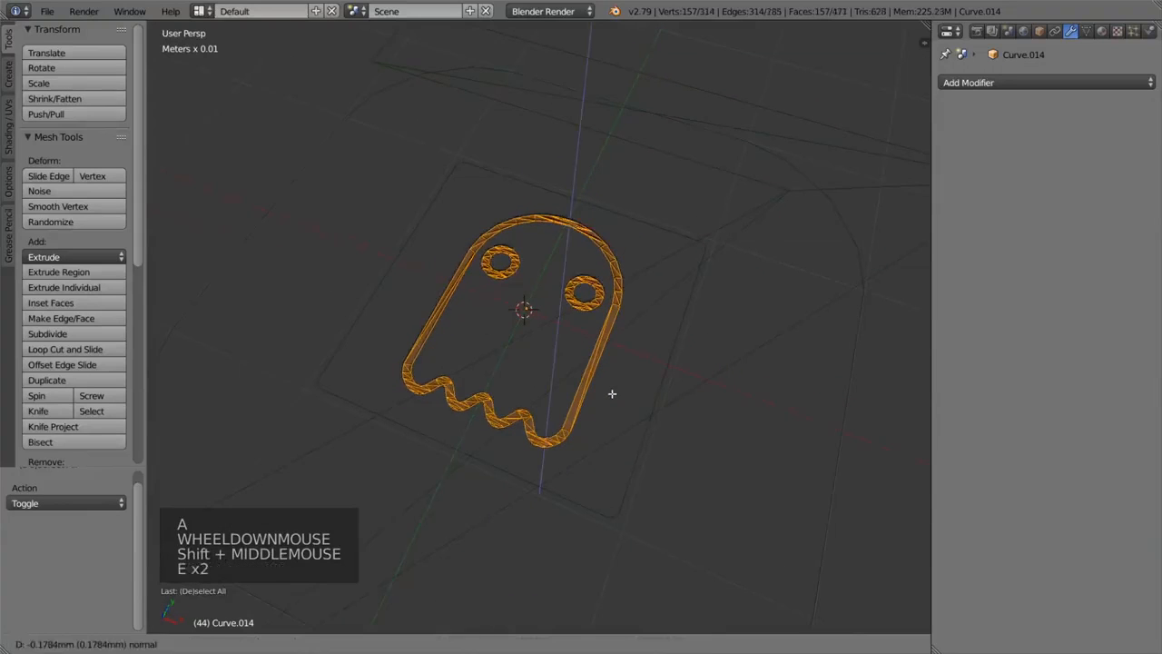
left_click(616, 380)
middle_click_drag(615, 381, 640, 372, "shift")
key("Page_Up")
mouse_move(640, 372)
middle_mouse_down()
mouse_move(609, 324)
mouse_move(711, 339)
mouse_move(631, 377)
middle_mouse_up()
middle_click_drag(631, 376, 534, 454, "shift")
key("Tab")
Move the extruded ghost -3.13 cm along X, off the rainbow tile, and restore the textured display.
scroll(555, 455, "down", 2)
left_click_drag(531, 406, 328, 431)
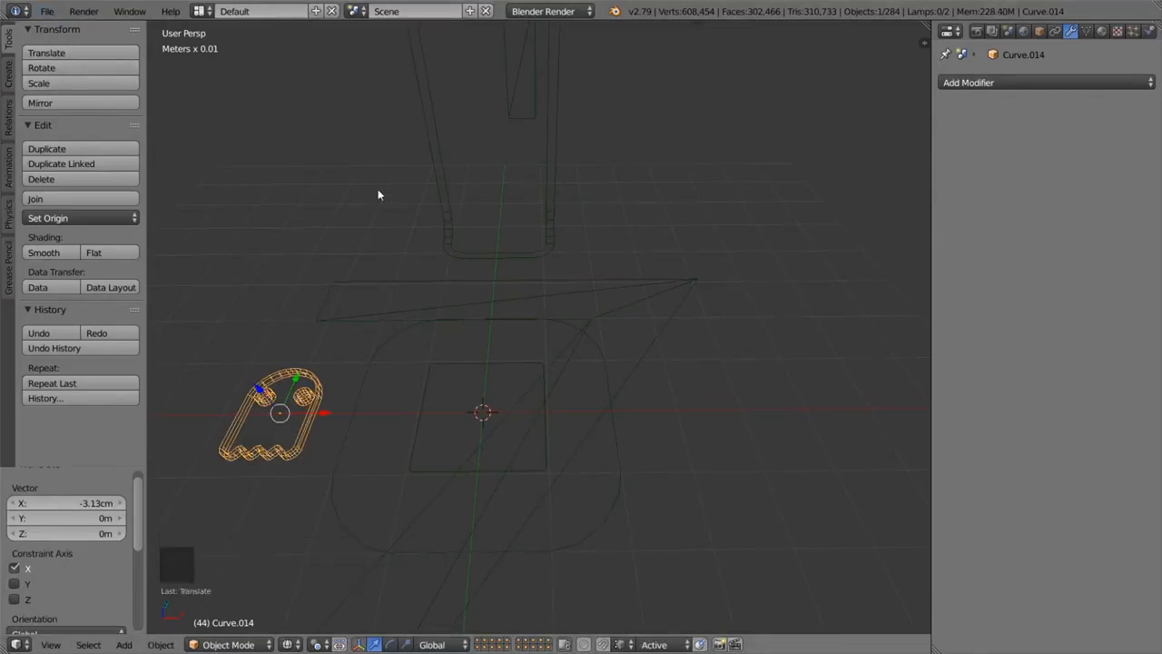
scroll(379, 191, "down", 2)
key("alt+shift+z")
Review the image import instructions and import Skull.PNG from the PaP_06 folder as an image plane.
scroll(534, 184, "down", 2)
middle_click_drag(534, 184, 584, 353, "shift")
middle_click_drag(622, 296, 612, 344, "shift")
scroll(640, 215, "up", 2)
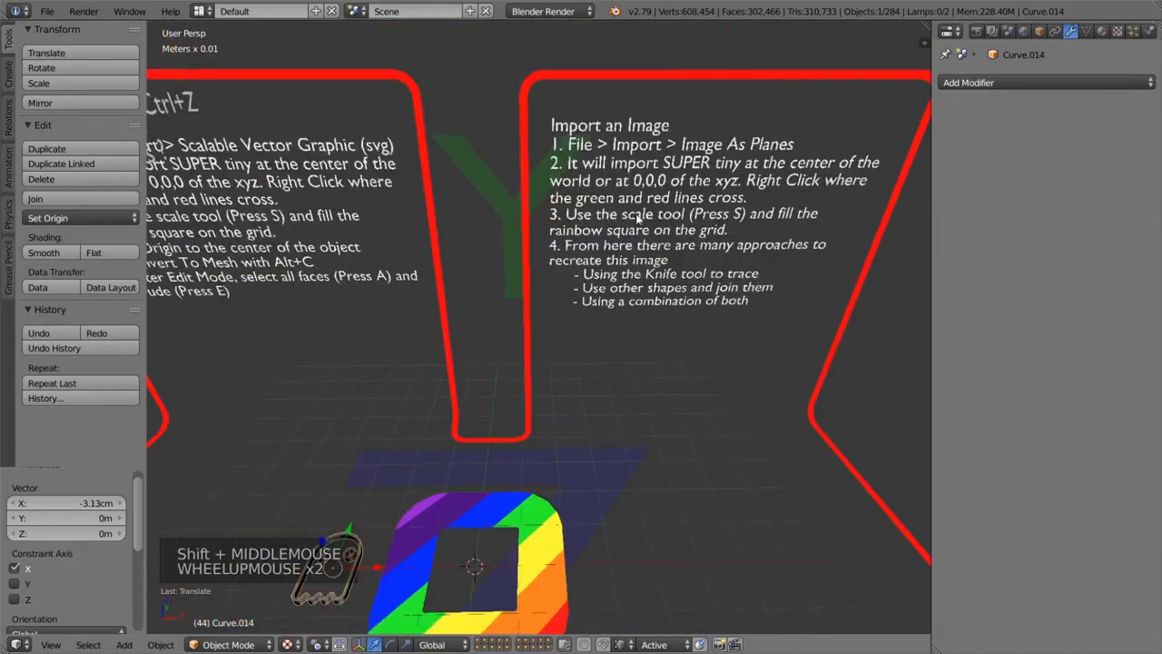
middle_click_drag(660, 243, 640, 269, "shift")
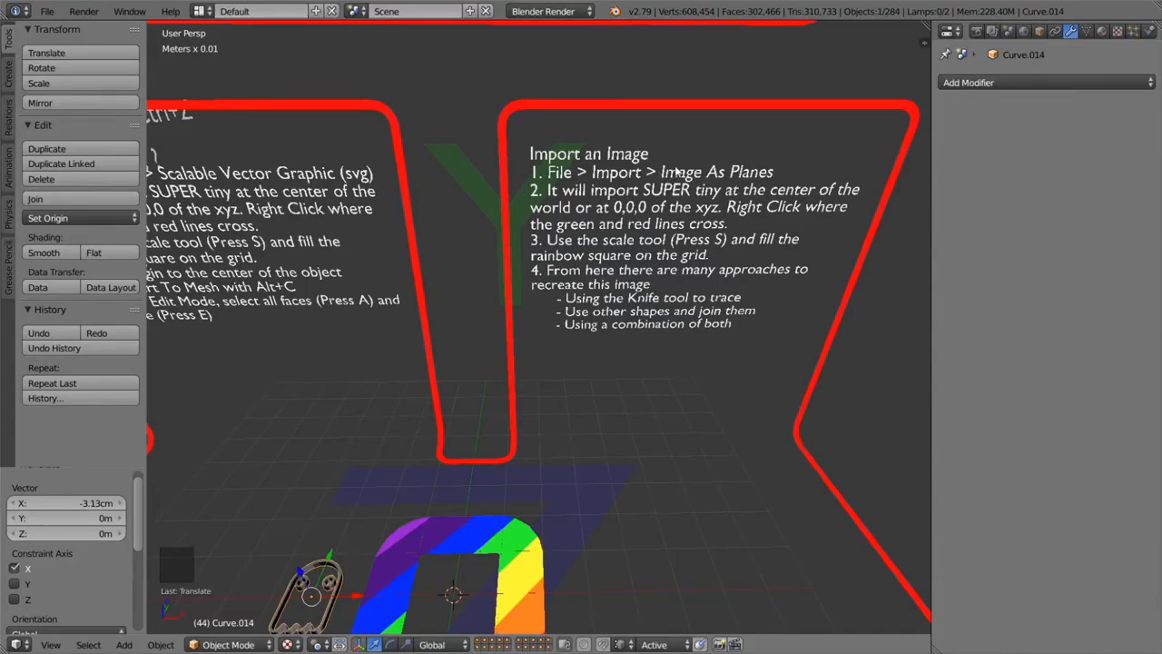
left_click(46, 10)
mouse_move(142, 306)
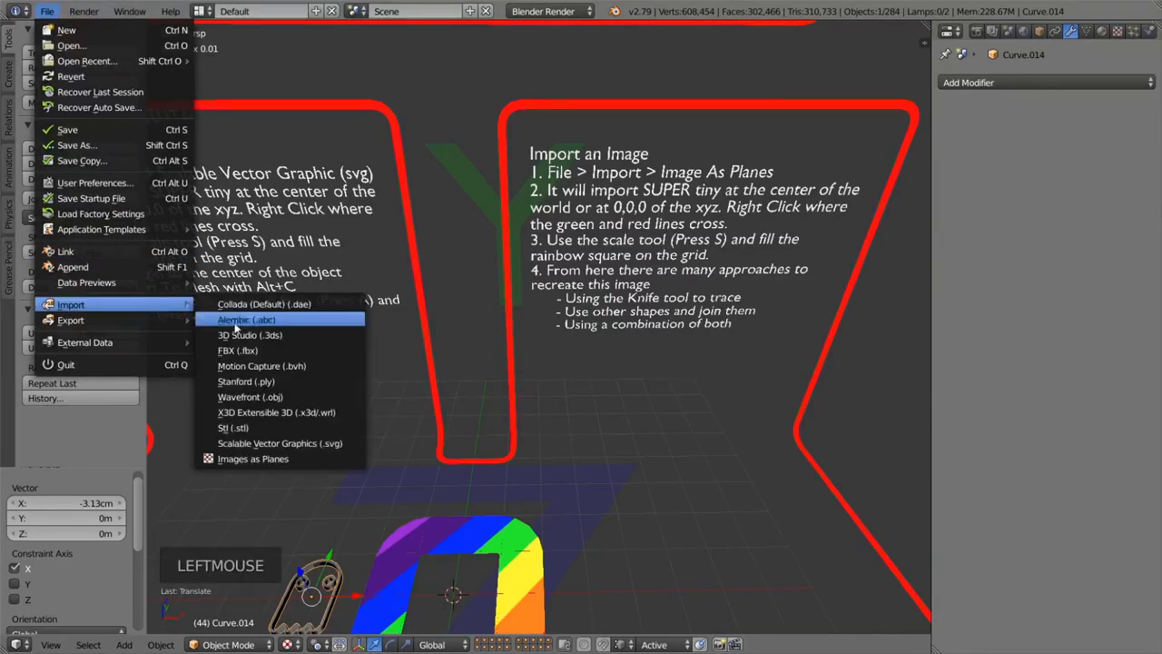
left_click(341, 461)
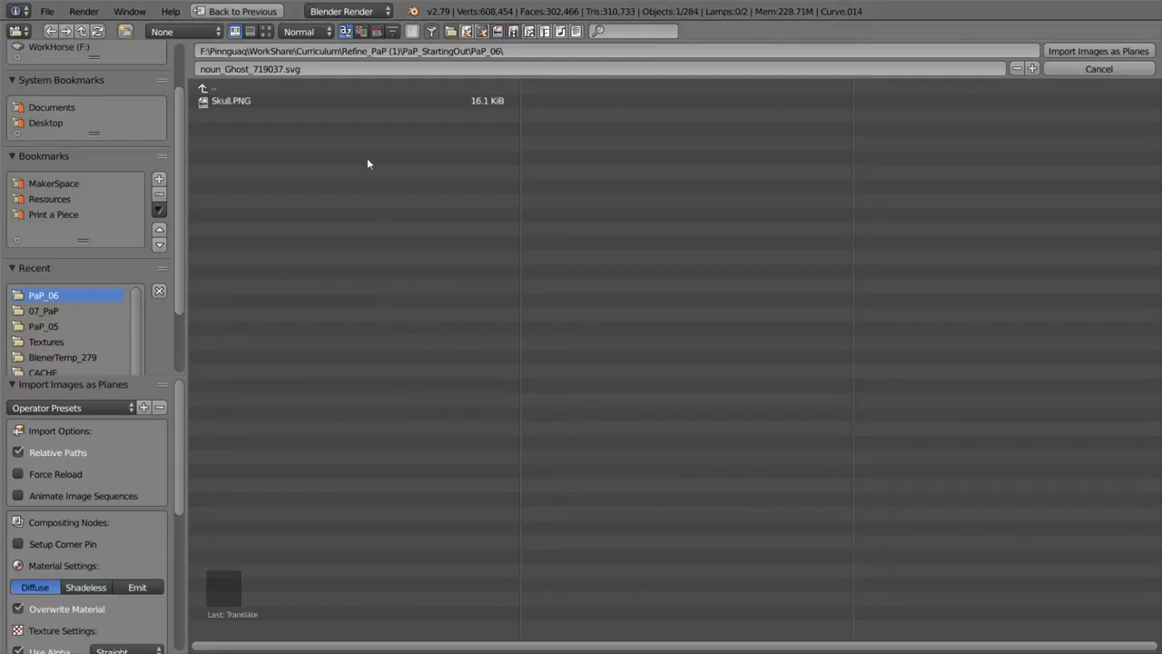
double_click(273, 99)
Scale the skull image plane by a factor of 17.638 to fill the dark square of the rainbow tile.
middle_click_drag(575, 512, 593, 412, "shift")
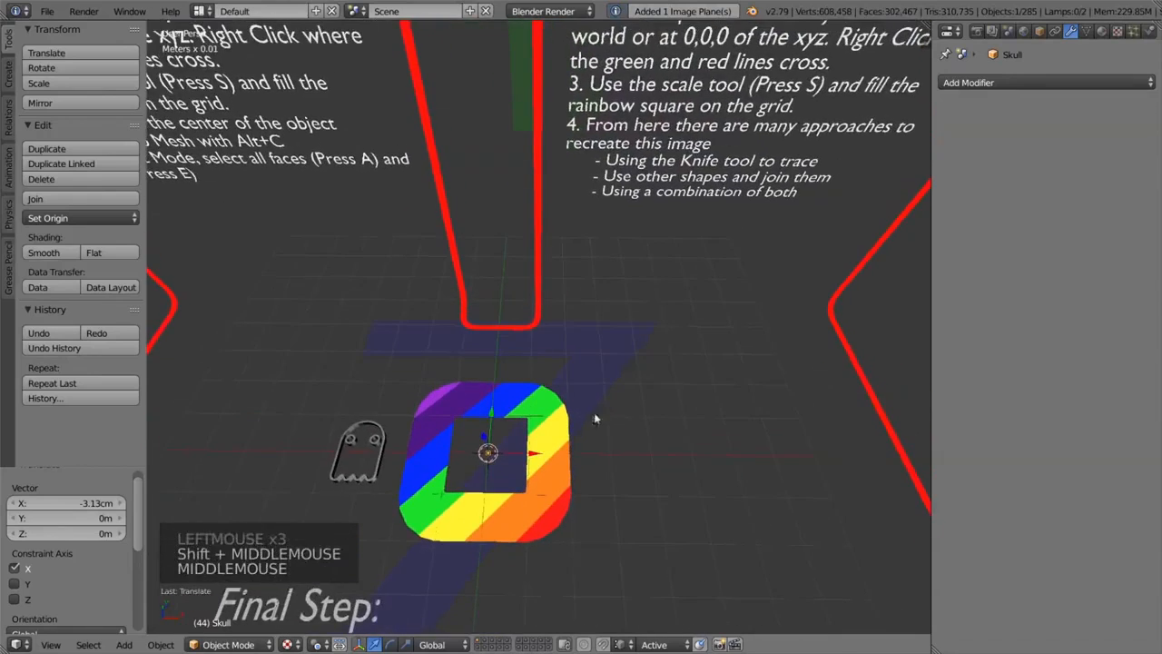
scroll(492, 472, "up", 2)
middle_click_drag(492, 472, 523, 440, "shift")
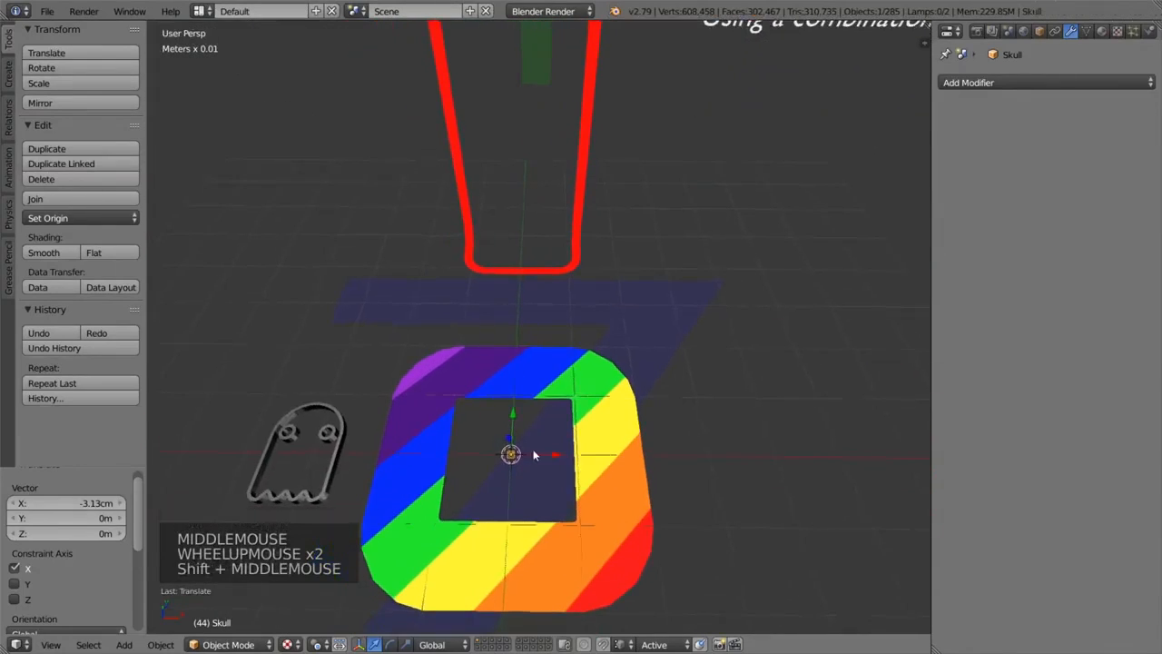
key("s")
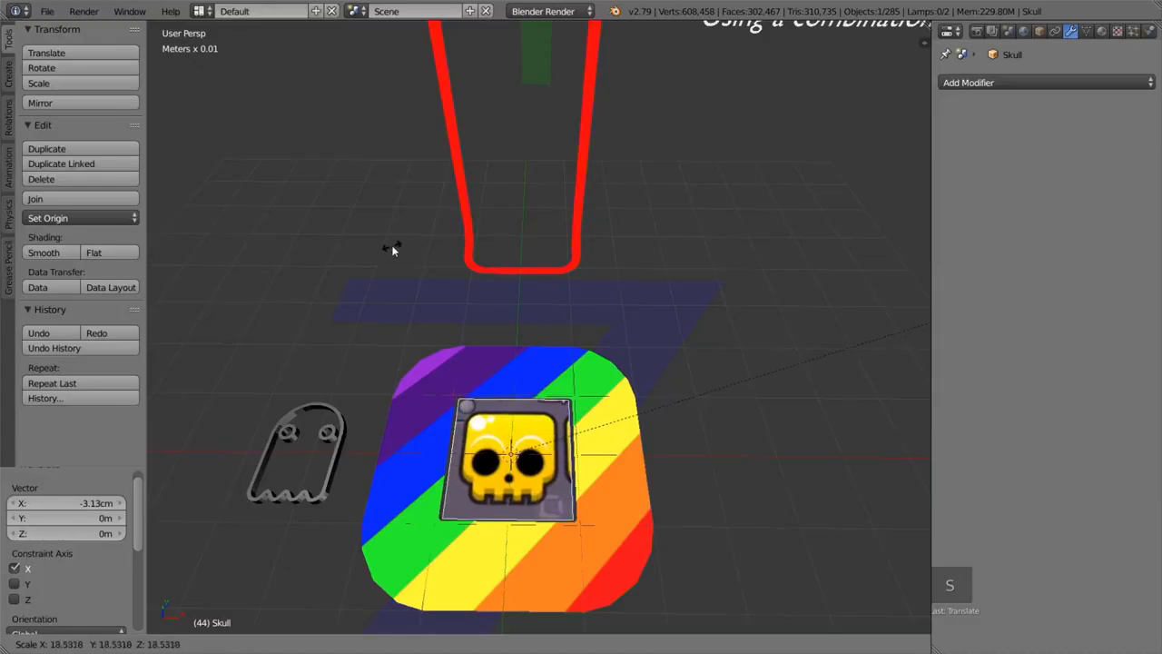
left_click(431, 297)
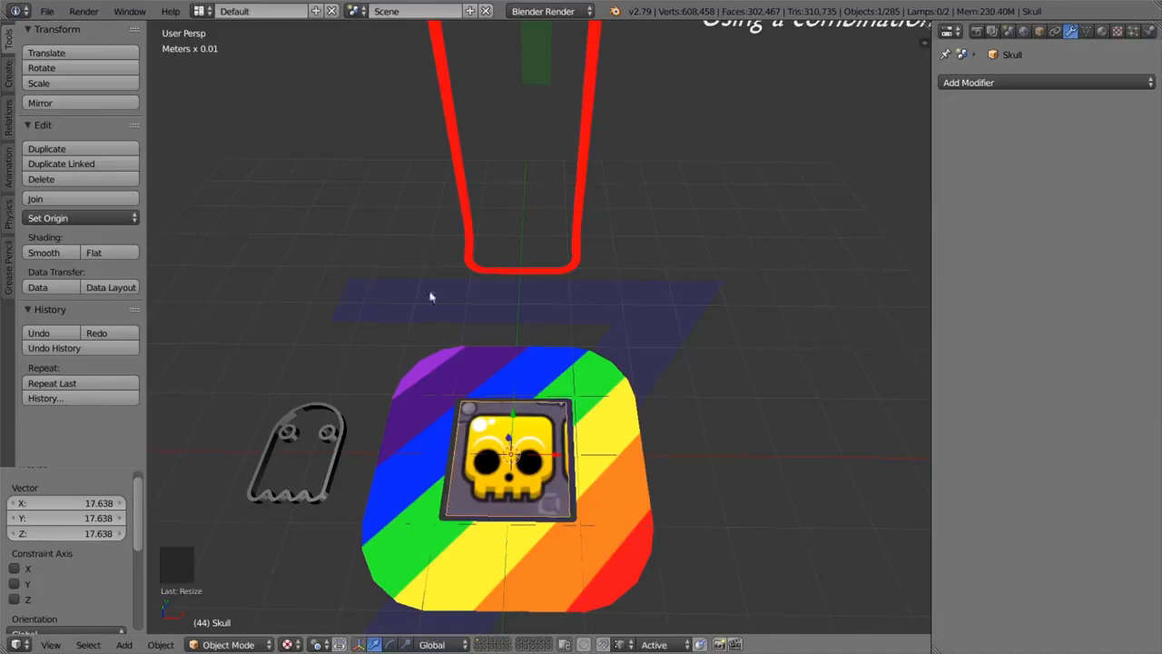
Subdivide the skull plane's upper and lower edges with one cut, using edge selection in Edit Mode.
scroll(508, 305, "down", 2)
mouse_move(565, 407)
middle_mouse_down("shift")
mouse_move(575, 384)
mouse_move(551, 394)
mouse_move(566, 390)
middle_mouse_up("shift")
scroll(577, 401, "up", 5)
scroll(566, 390, "down", 2)
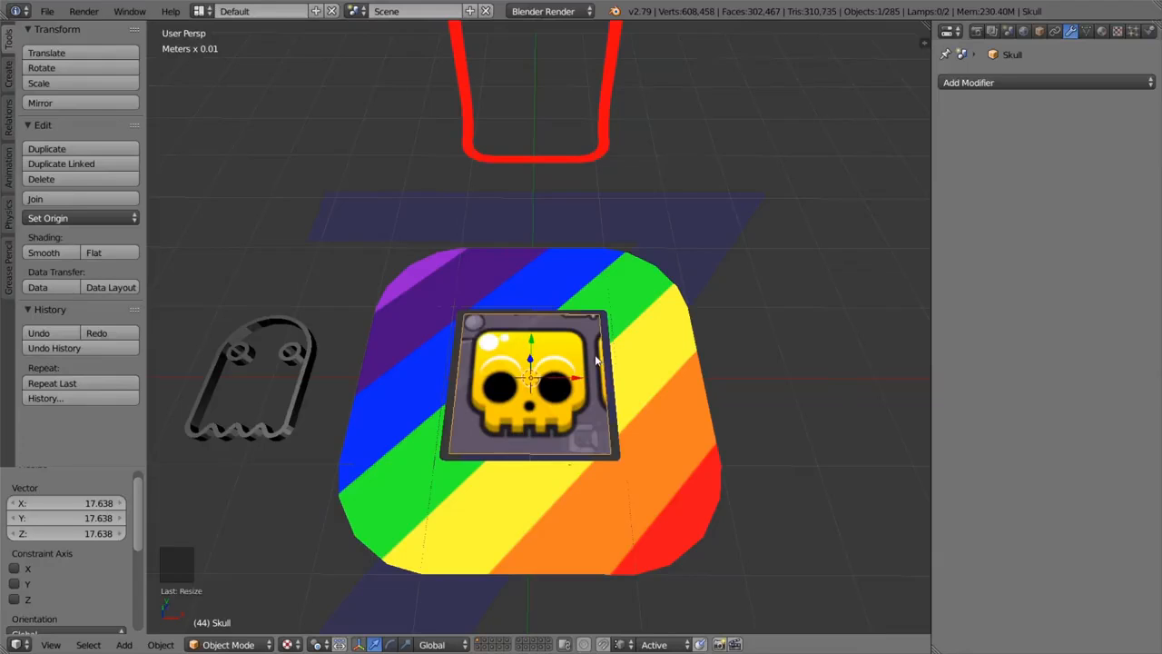
key("ctrl+Tab")
key("Tab")
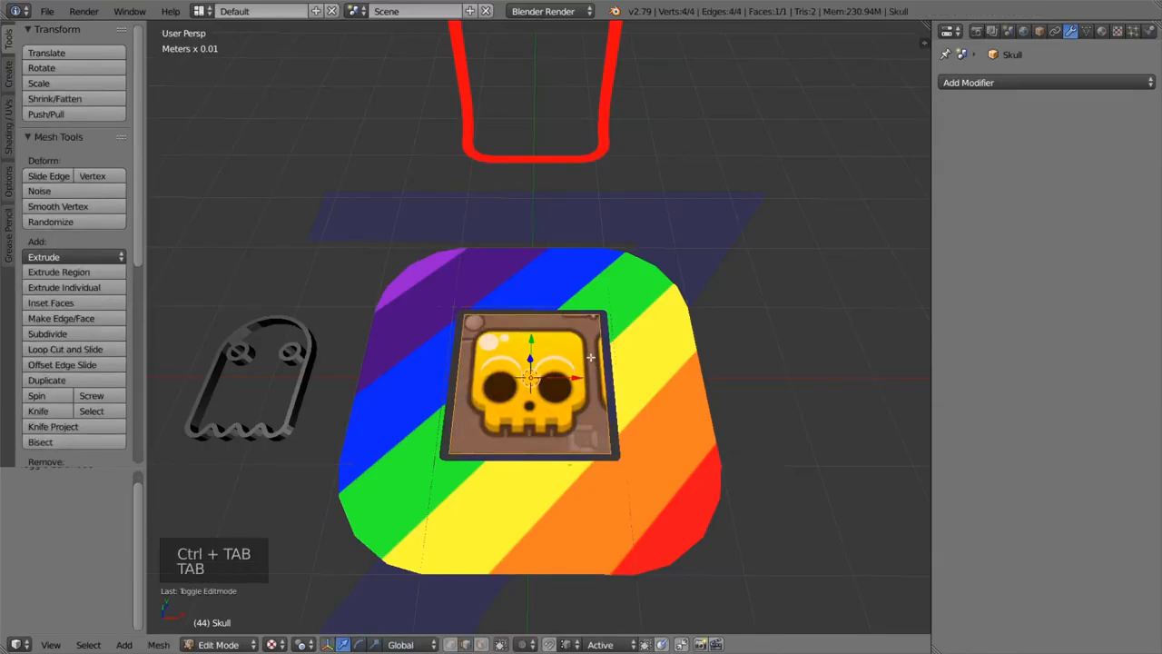
key("ctrl+Tab")
left_click(590, 361)
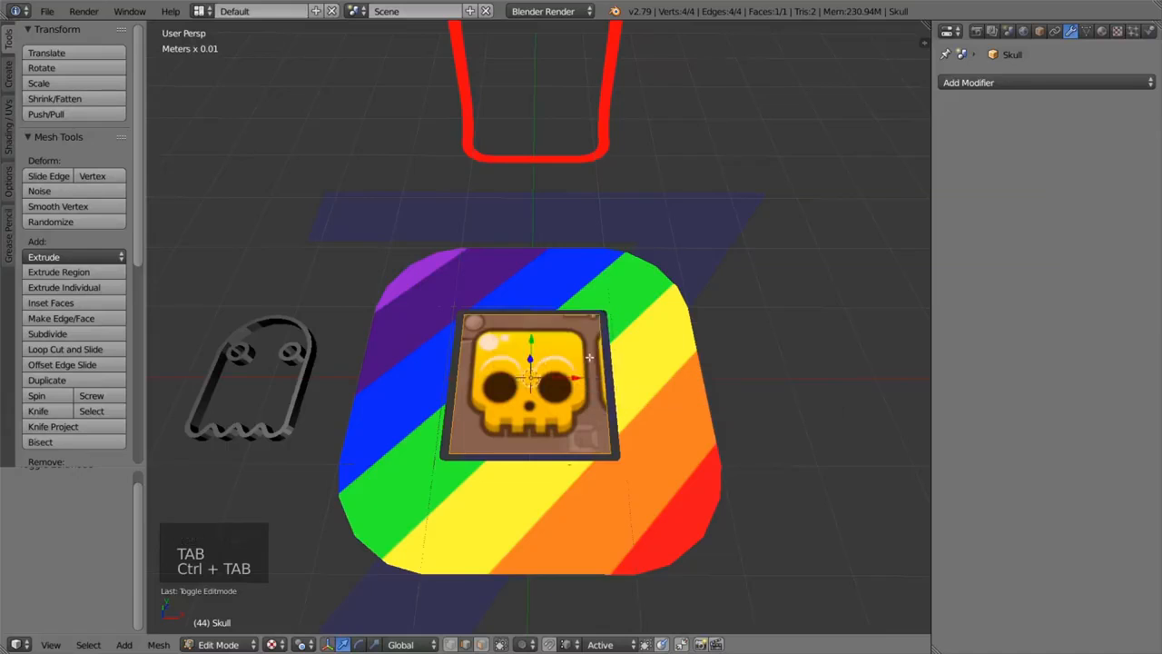
right_click(536, 315)
right_click(530, 452, "shift")
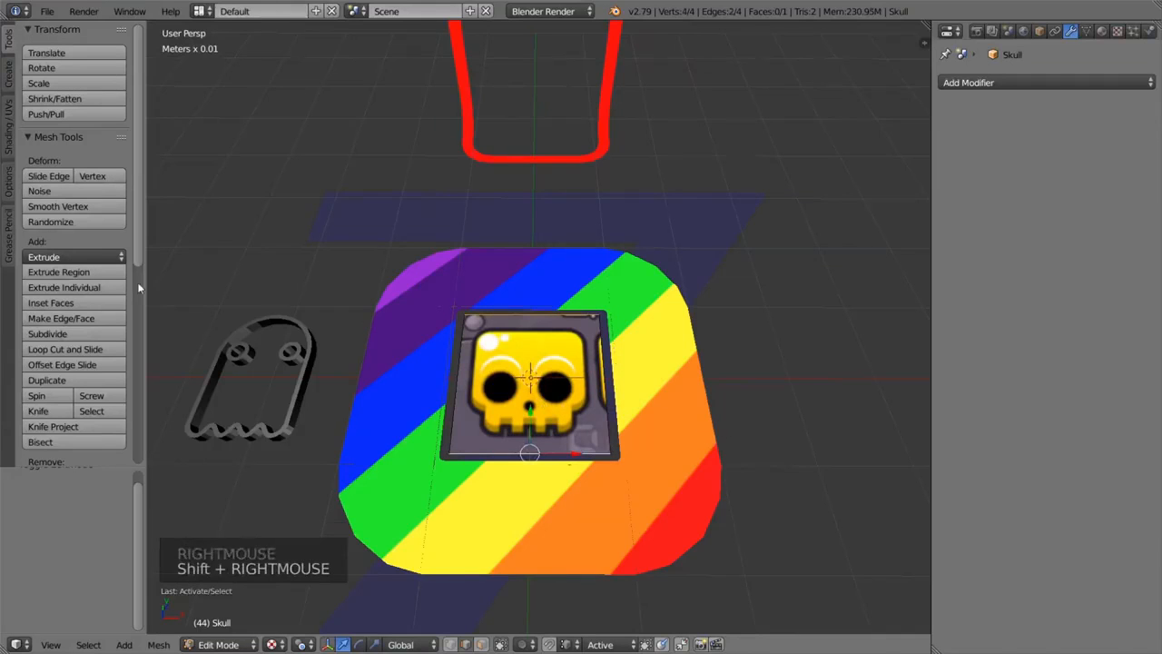
left_click(82, 333)
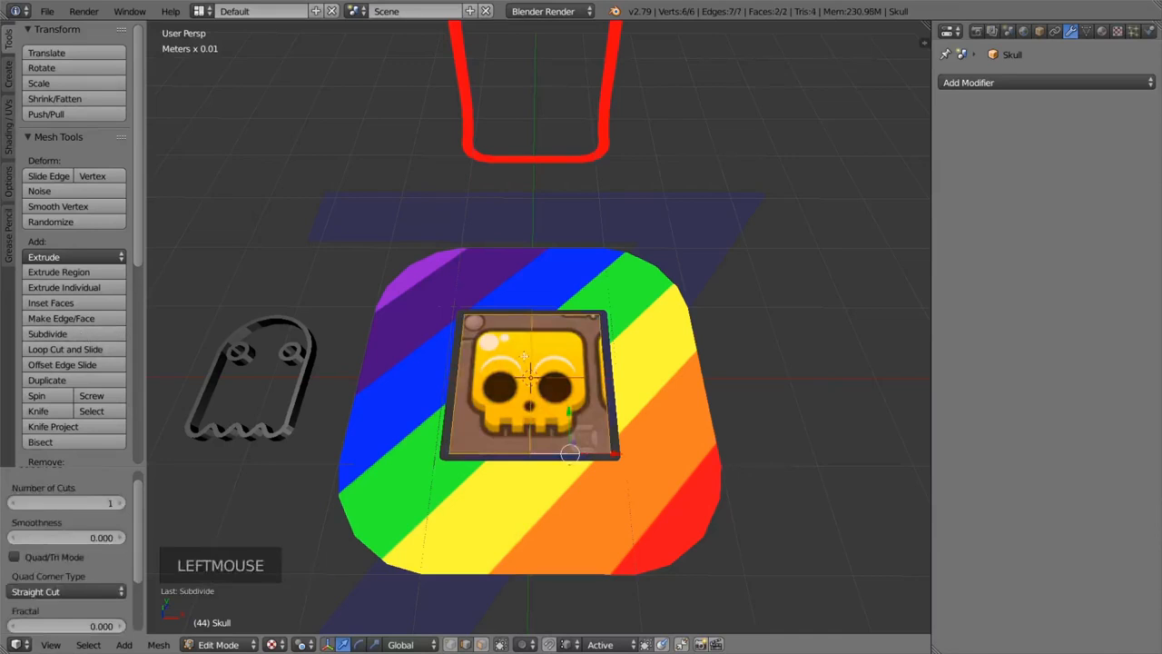
scroll(560, 345, "up", 3)
middle_click_drag(544, 399, 544, 350, "shift")
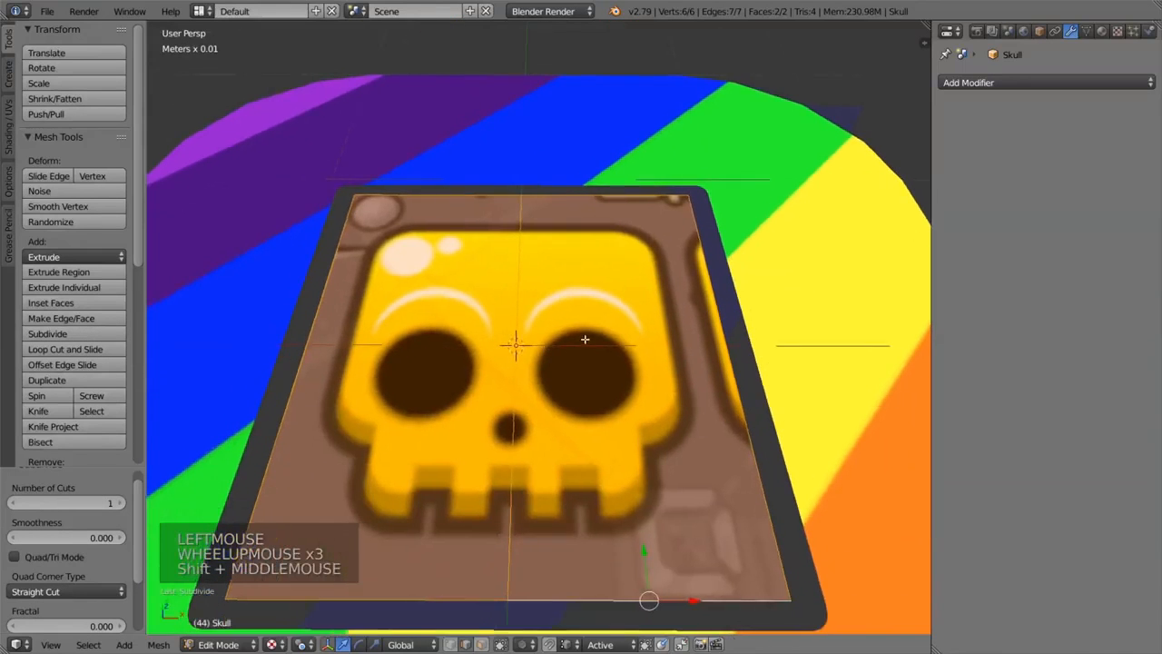
key("Tab")
key("Tab")
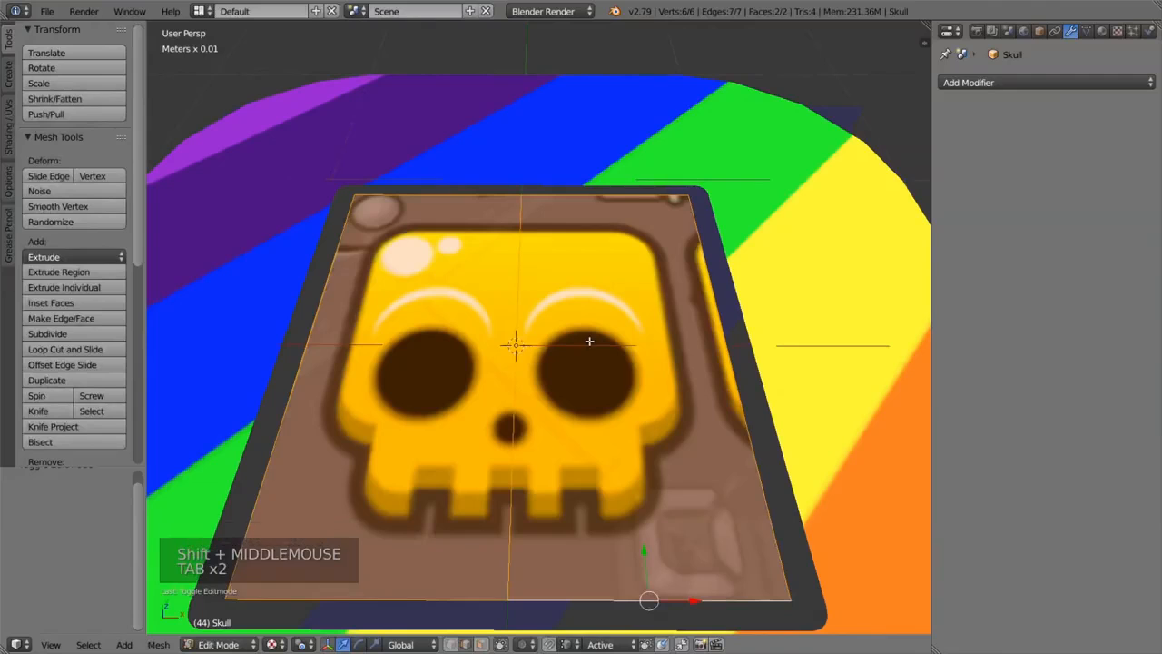
key("Tab")
key("ctrl+Tab")
key("Tab")
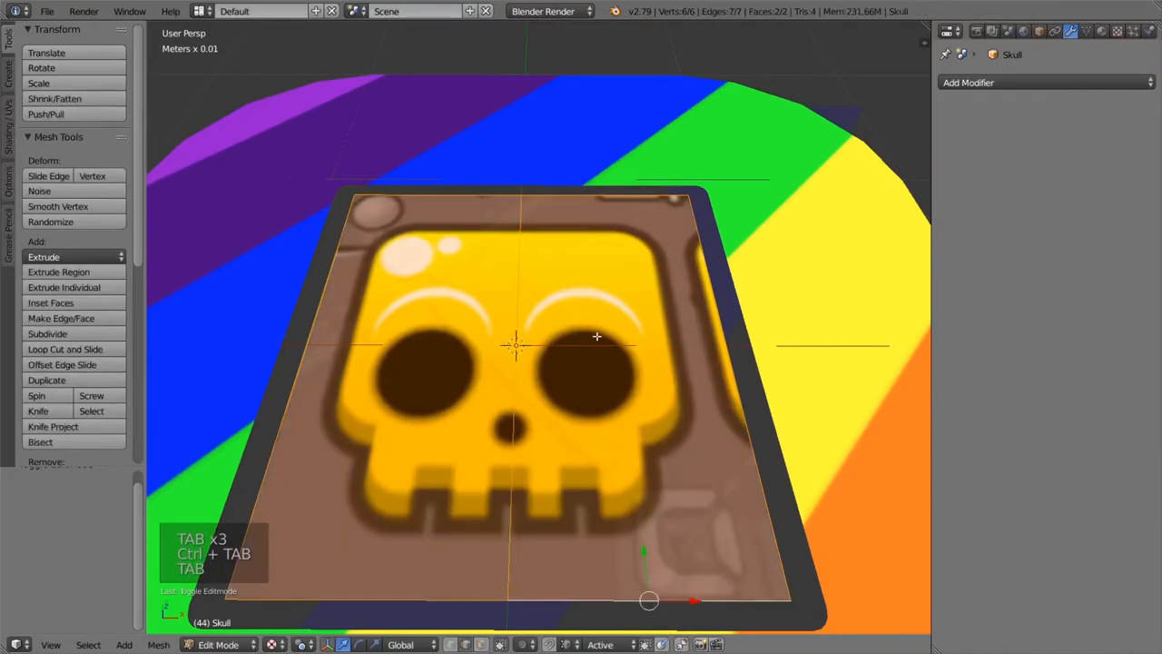
Delete the +X half of the skull plane using face selection and return to Object Mode.
right_click(599, 338)
key("ctrl+Tab")
left_click(591, 353)
right_click(617, 339)
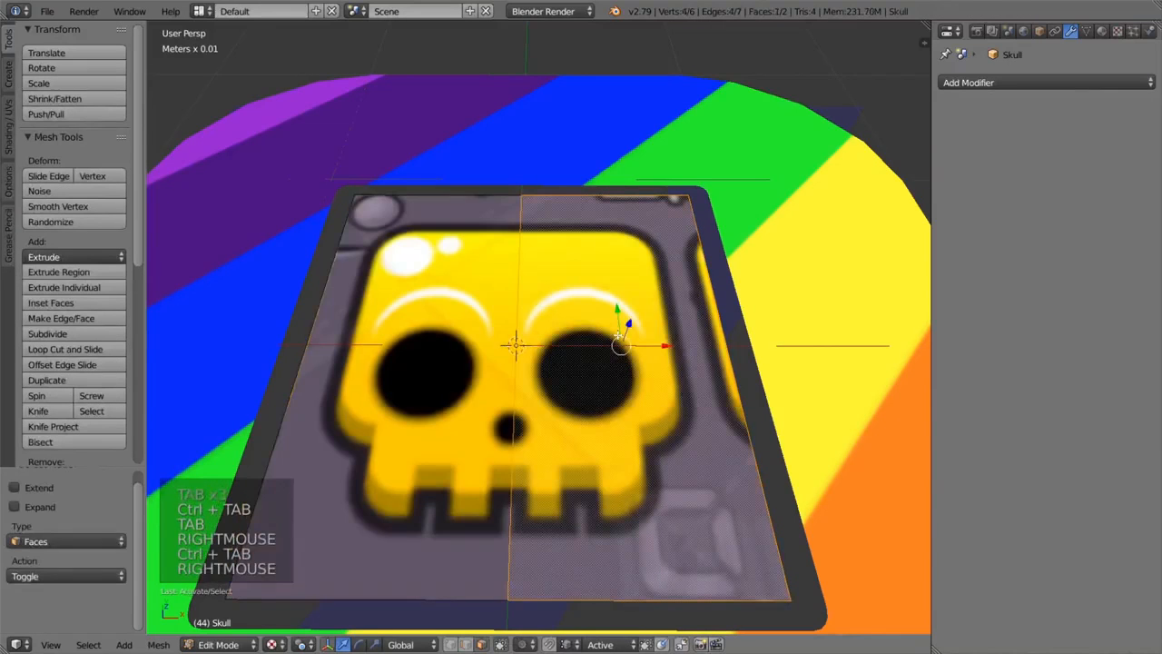
key("x")
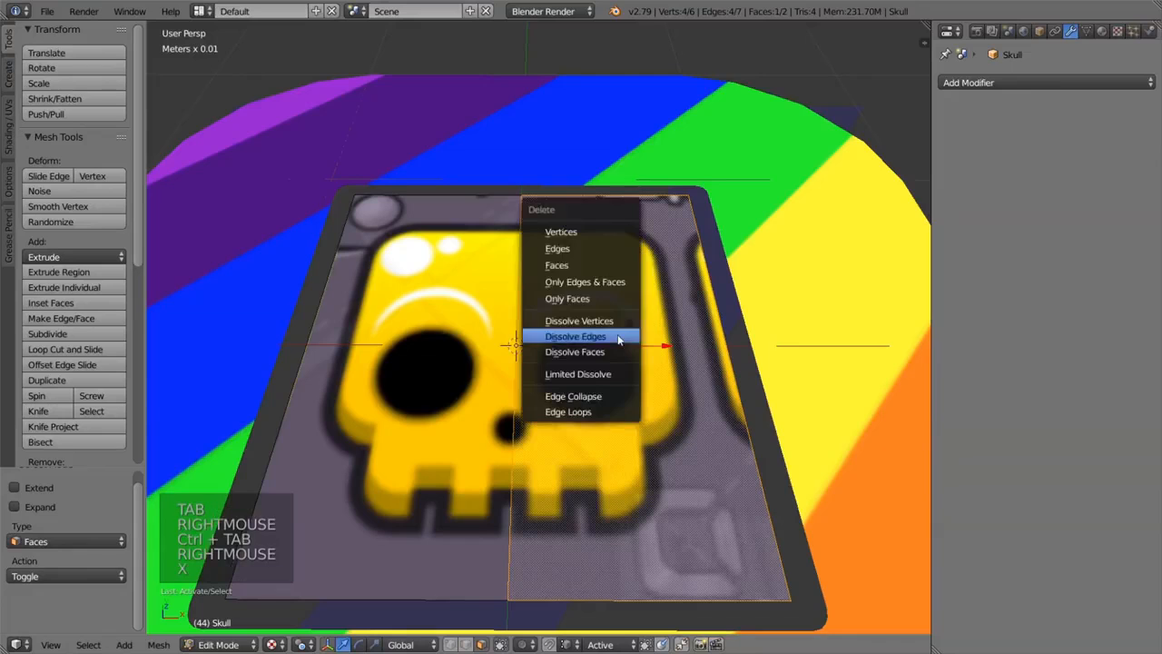
left_click(611, 264)
key("Tab")
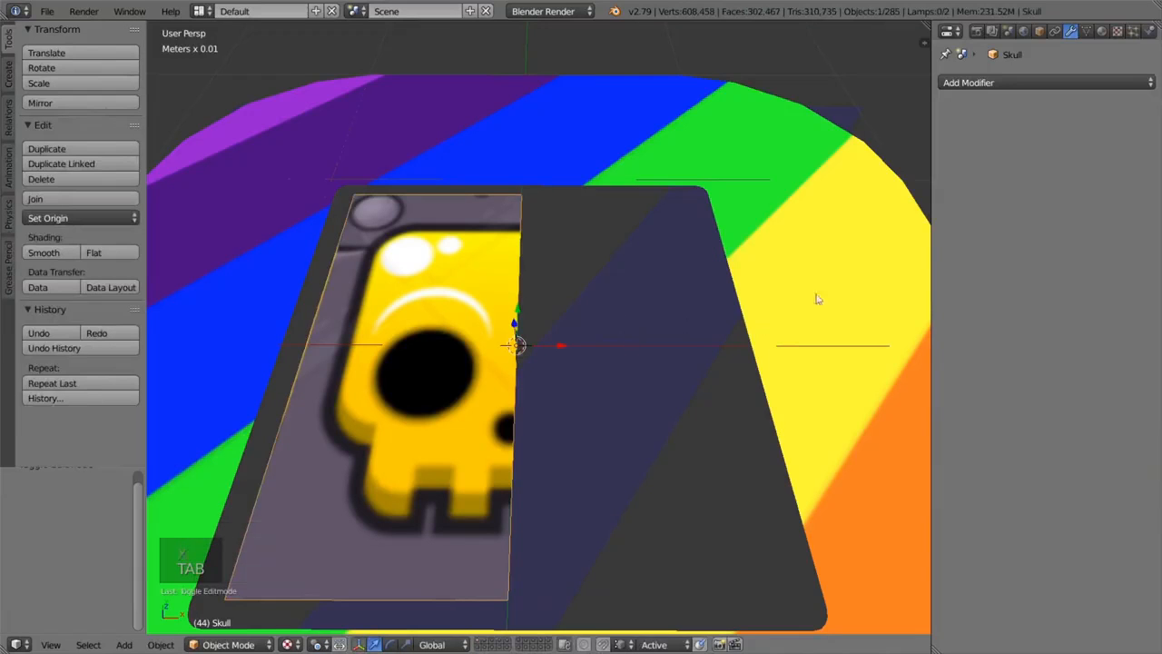
Add a Mirror modifier on X to the skull plane, with Vertex Groups disabled and Clipping enabled.
left_click(1012, 83)
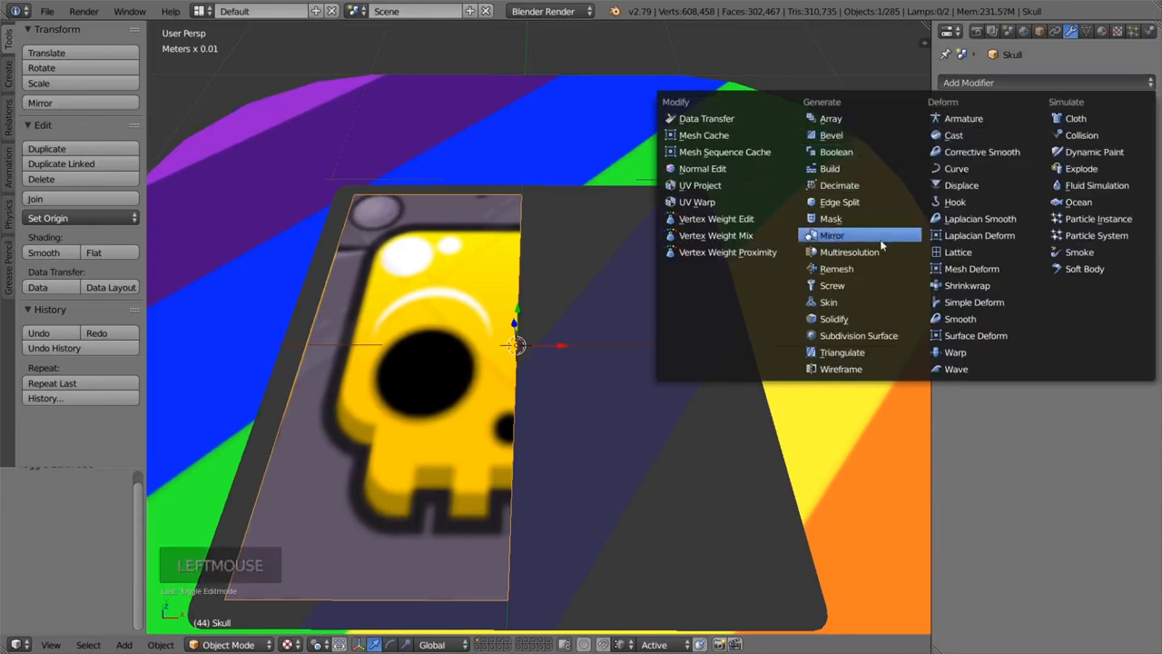
left_click(821, 235)
scroll(635, 283, "down", 2)
middle_click_drag(595, 285, 600, 315)
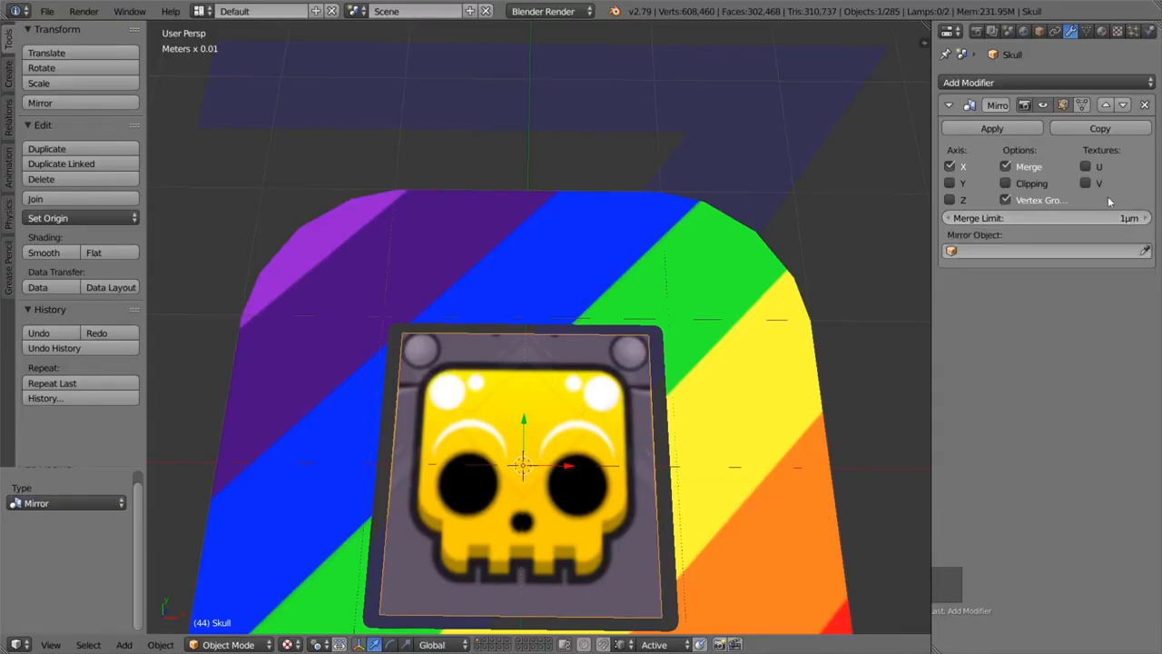
left_click(1006, 199)
left_click(1010, 199)
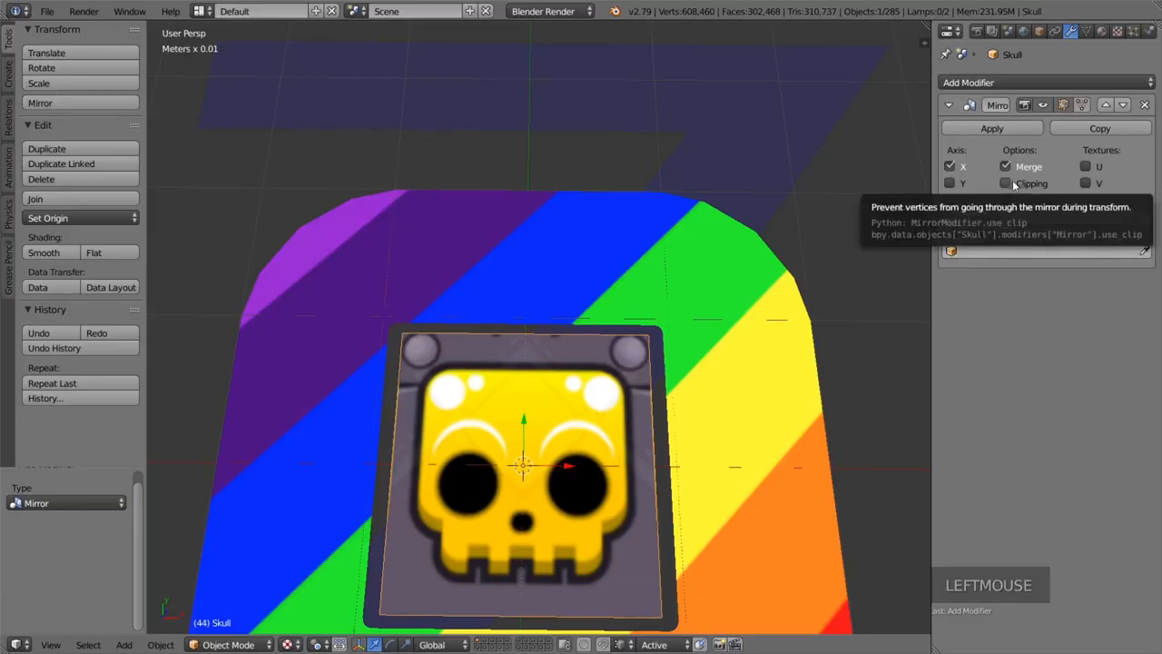
left_click(1015, 184)
Switch to vertex selection and test clipping by moving the plane's upper centre vertex and shifting its outer corner vertex 0.266 mm along X.
key("shift+Page_Up")
middle_click_drag(757, 385, 783, 283, "shift")
key("Tab")
key("ctrl+Tab")
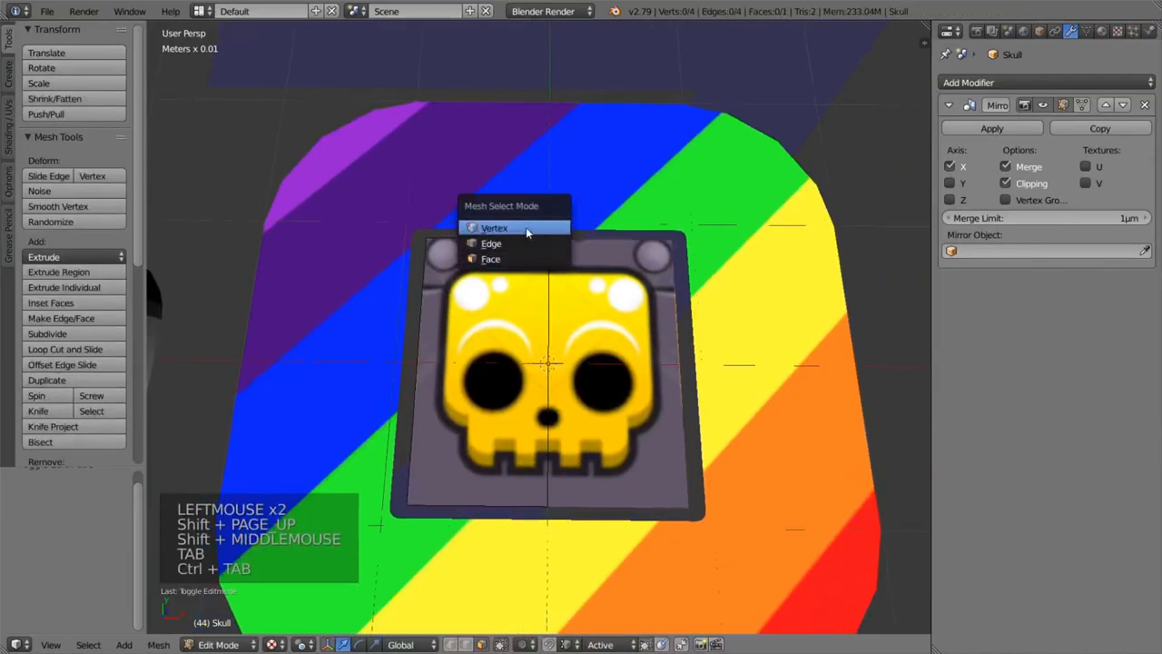
left_click(525, 229)
right_click(550, 240)
left_click_drag(588, 239, 580, 238)
right_click(427, 238)
left_click_drag(467, 239, 473, 268)
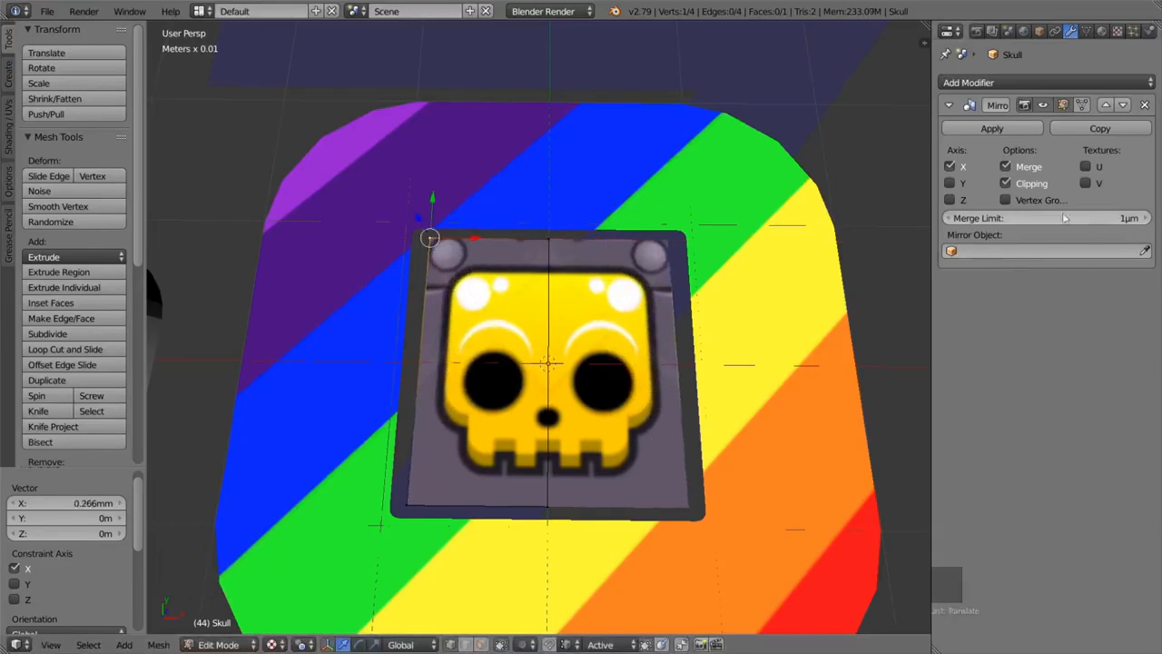
Try moving the corner vertex across the mirror line with Clipping disabled, undo the move and re-enable Clipping.
left_click(1005, 182)
left_click_drag(468, 239, 781, 272)
key("ctrl+z")
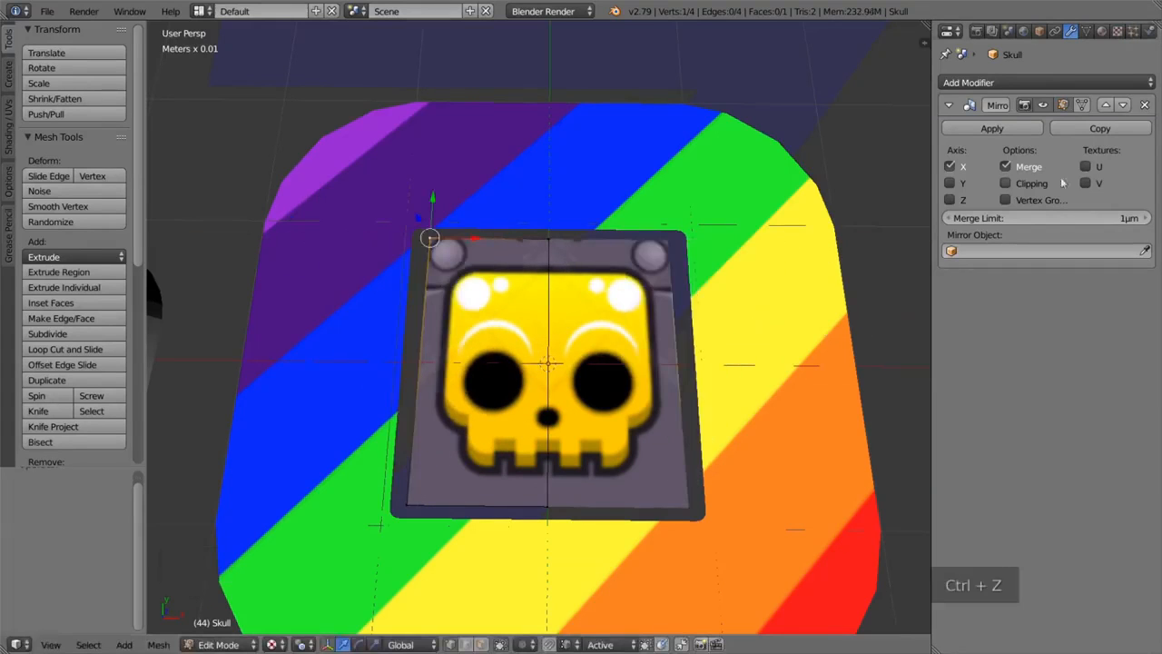
left_click(1028, 186)
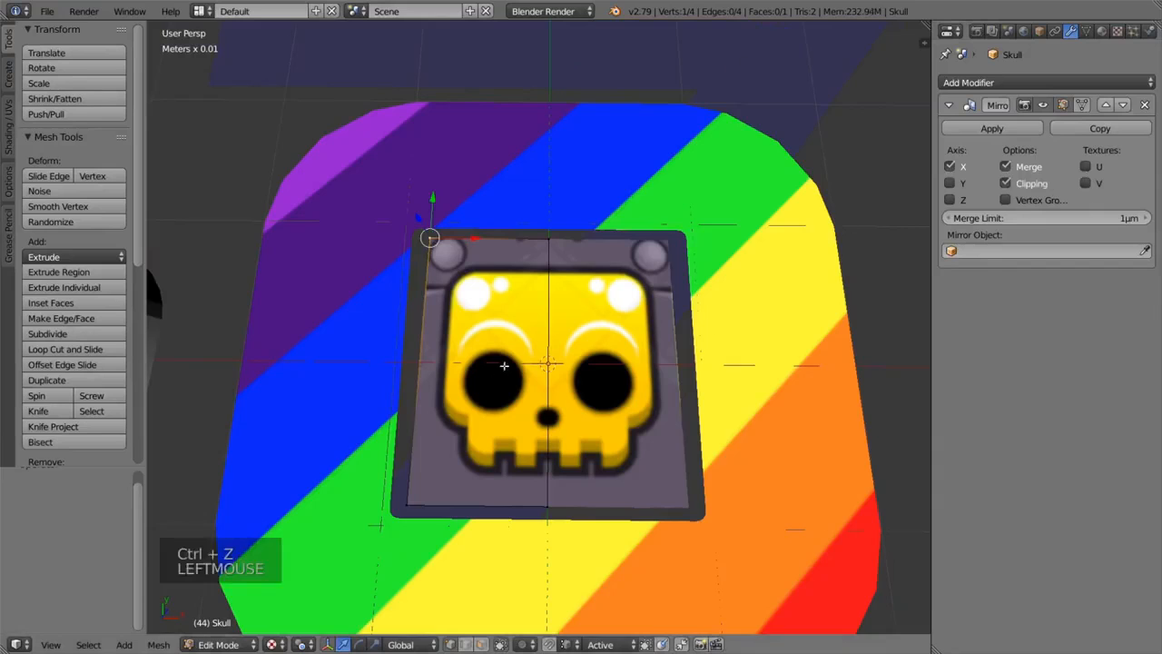
Add a horizontal loop cut along the skull's upper edge and a vertical one along its outer side.
scroll(504, 365, "up", 2)
middle_click_drag(504, 364, 513, 317, "shift")
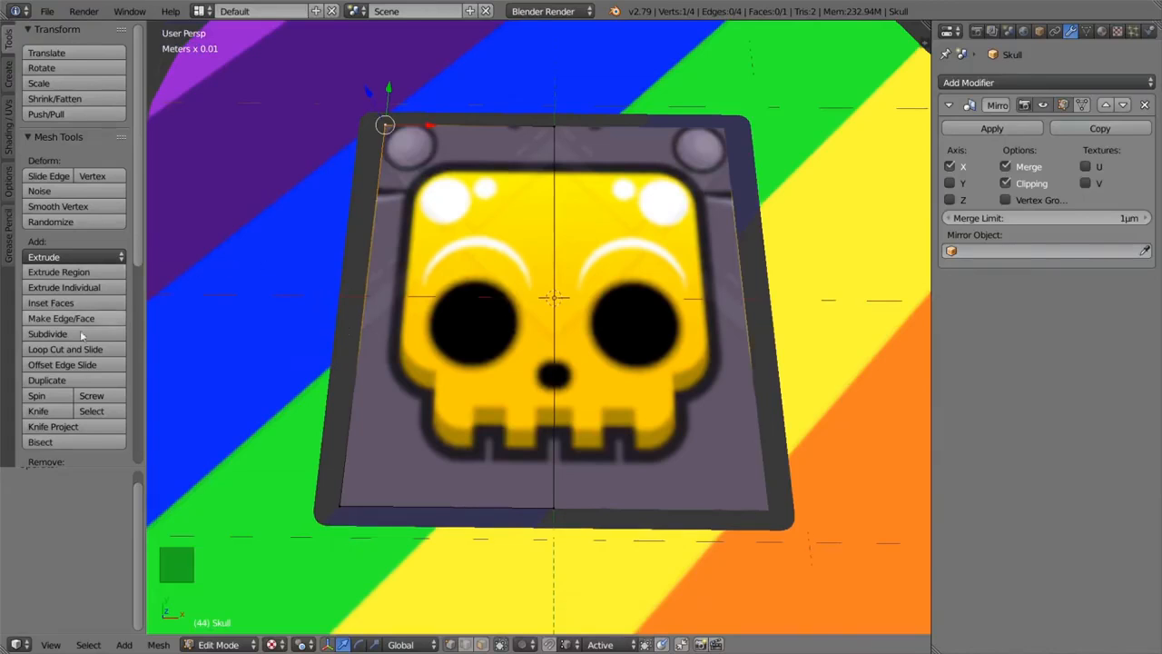
left_click(65, 348)
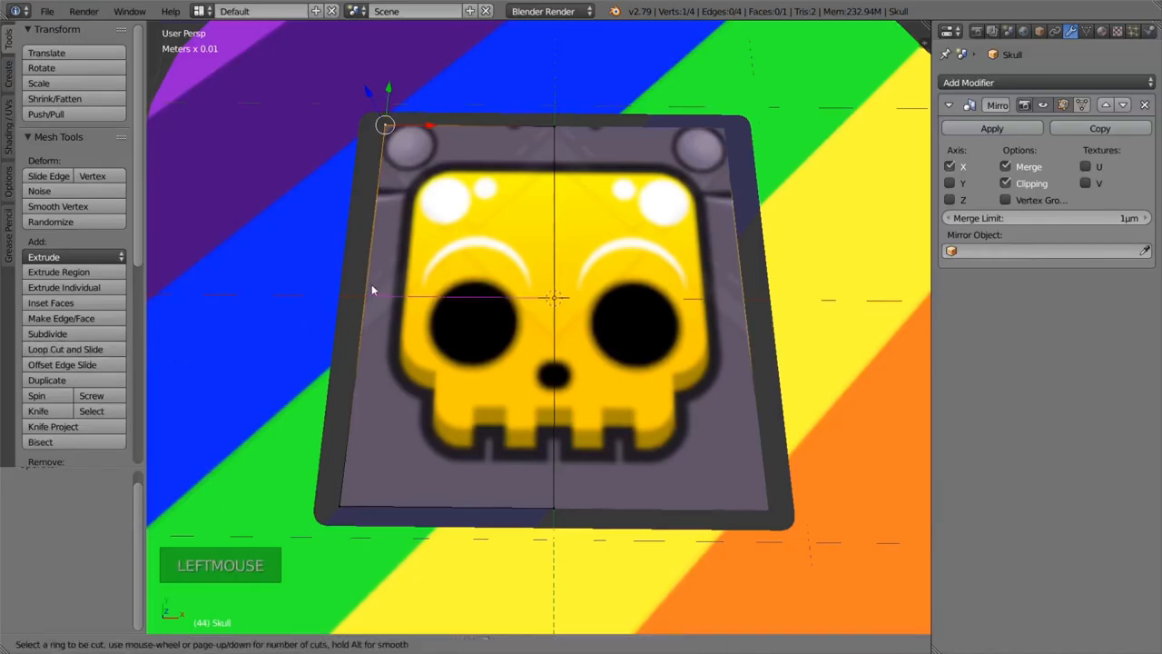
left_click(372, 291)
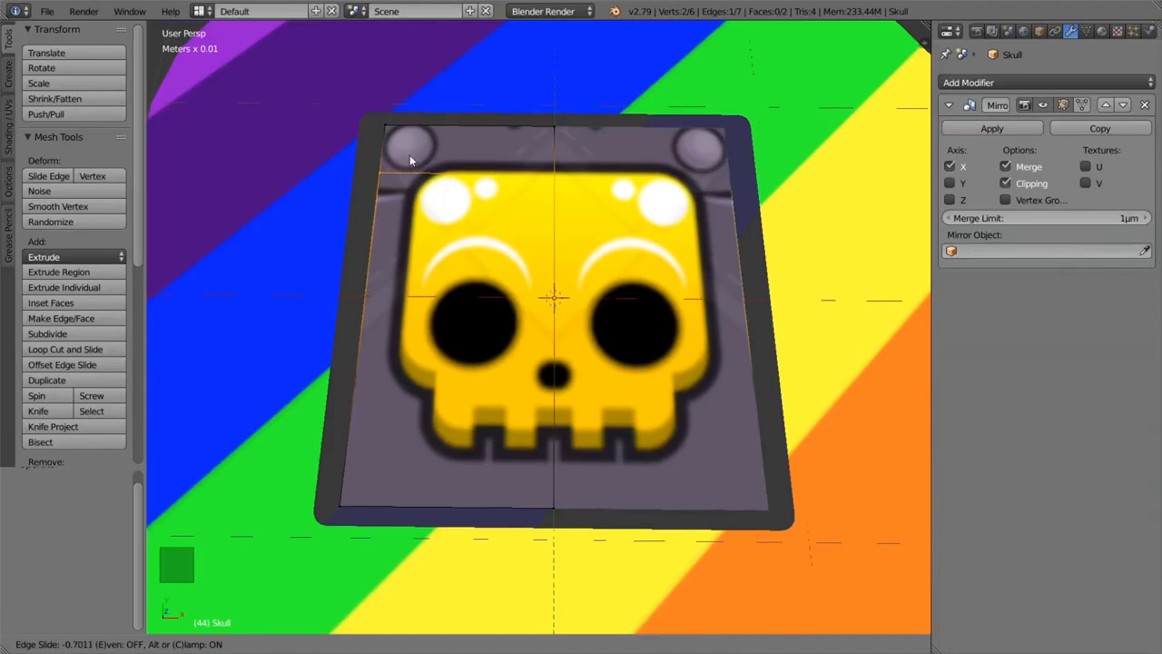
left_click(409, 158)
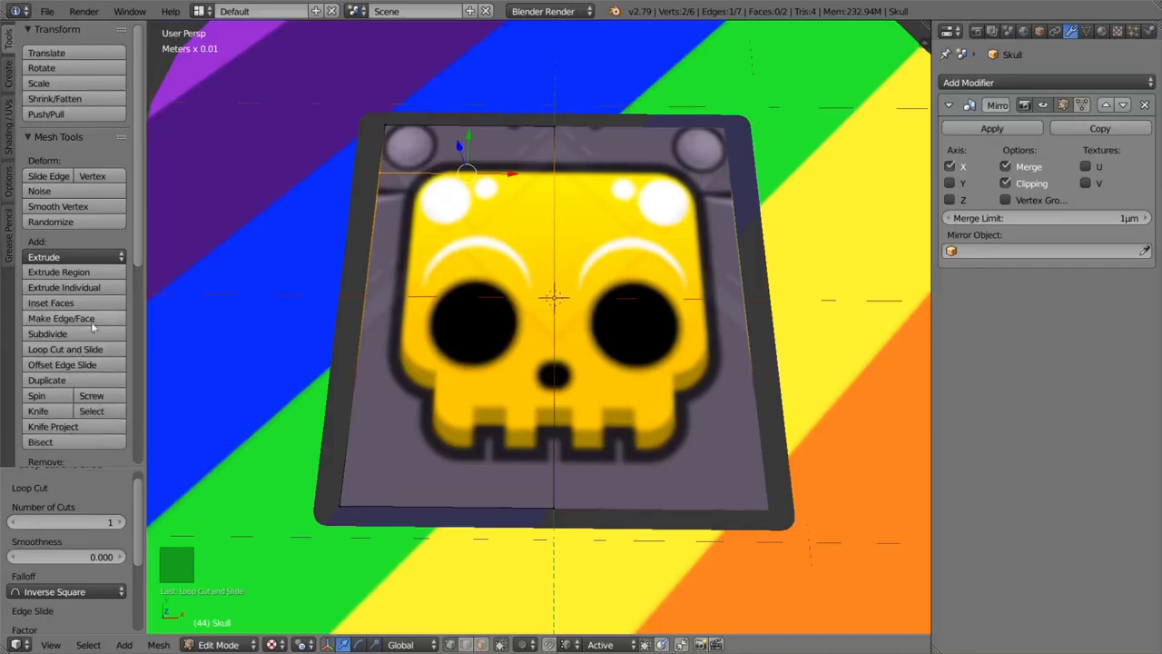
left_click(88, 349)
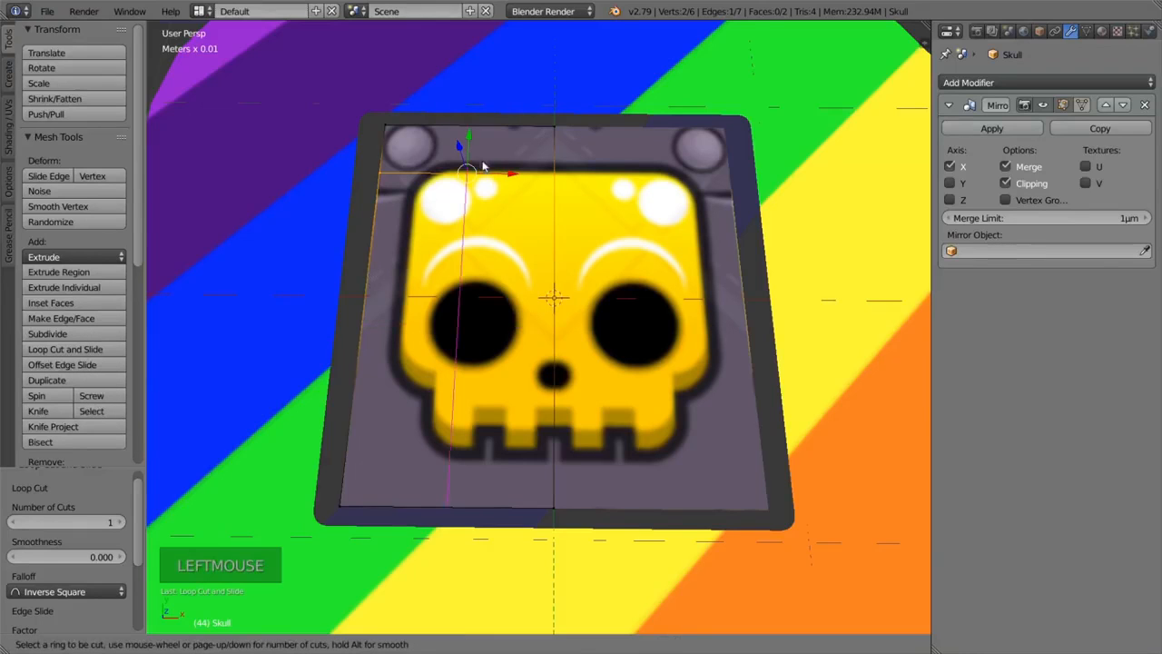
left_click(483, 162)
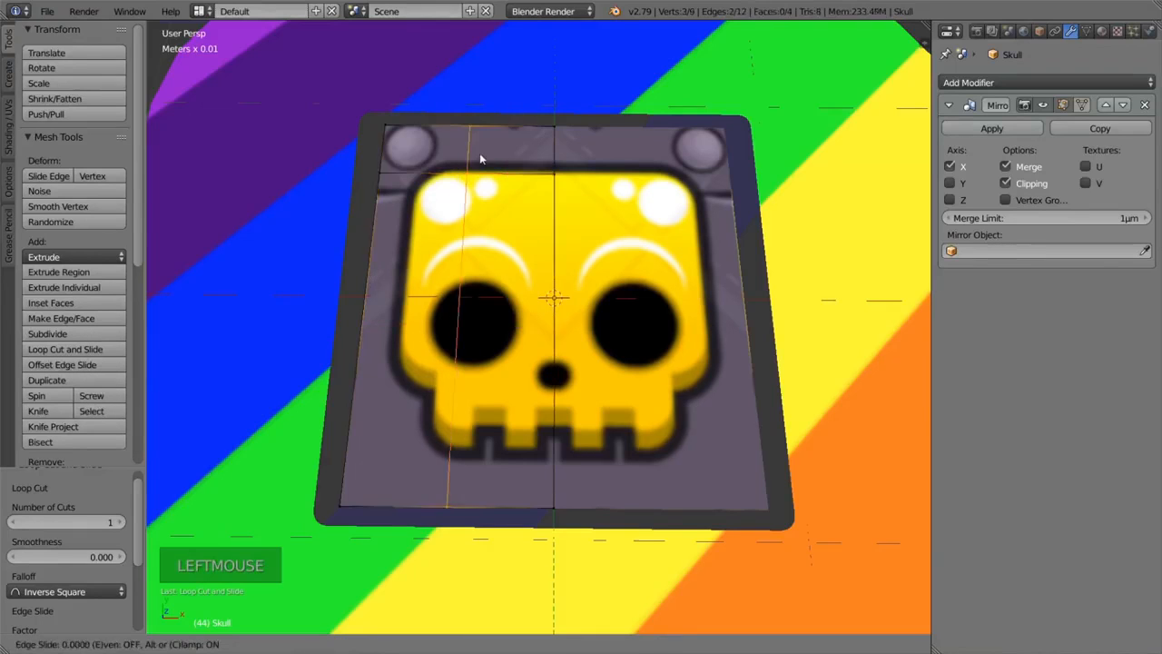
left_click(431, 164)
Add horizontal loop cuts at the lower edge of the skull's cheek and at the lower edge of its teeth.
left_click(91, 349)
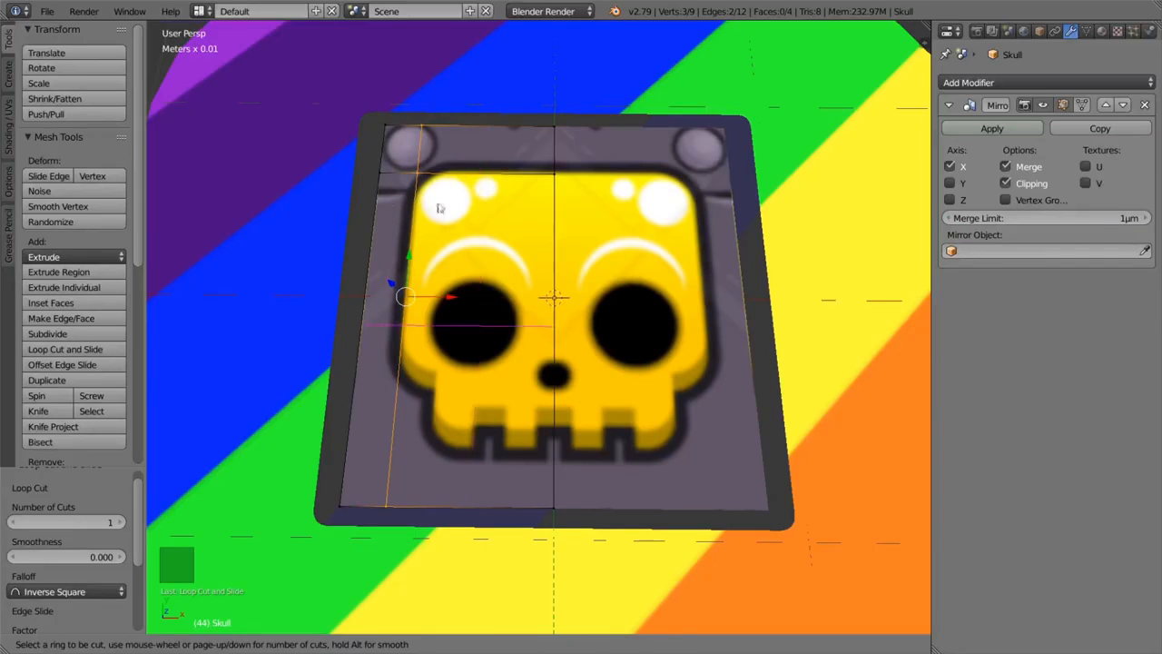
left_click(414, 332)
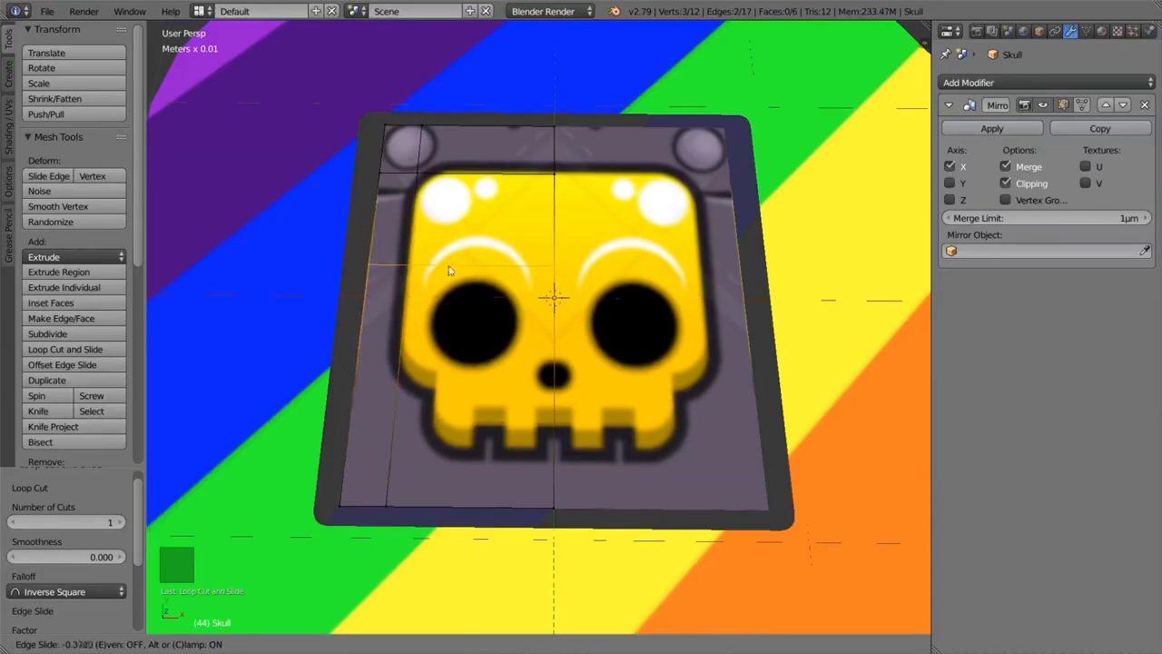
left_click(437, 375)
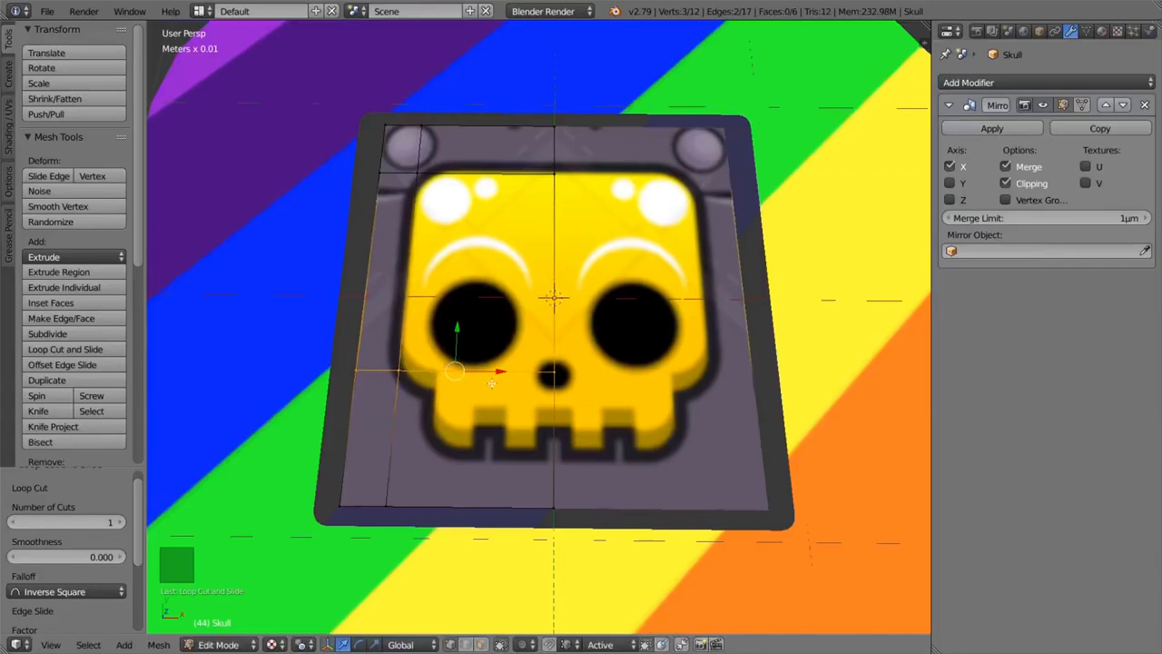
left_click(98, 350)
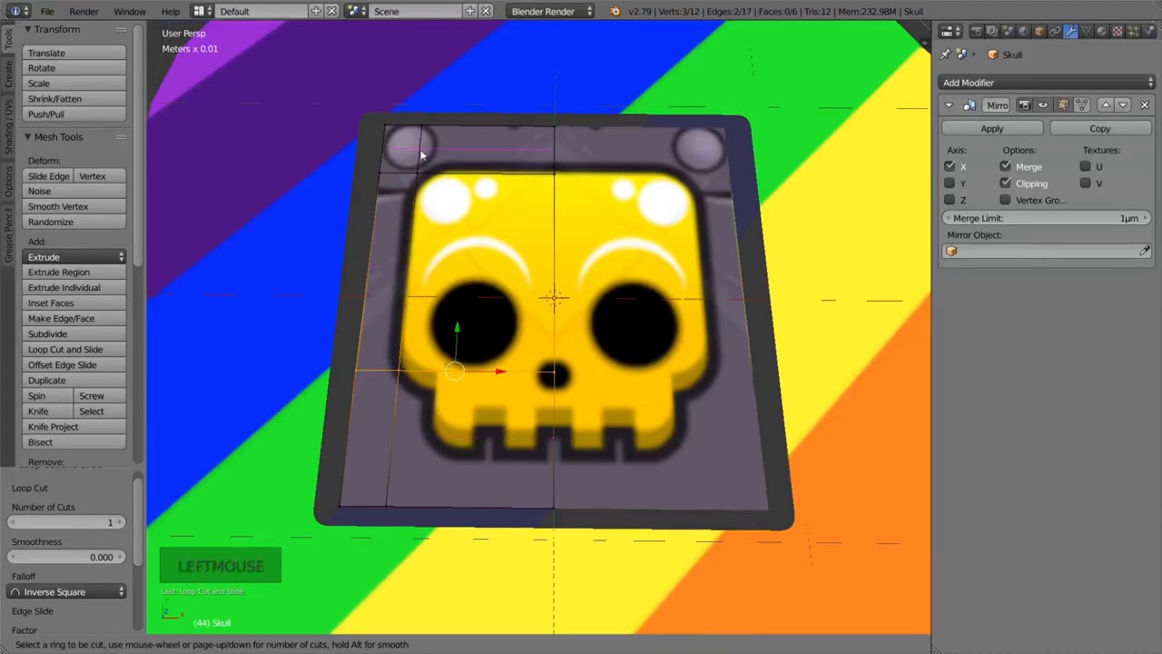
left_click(397, 422)
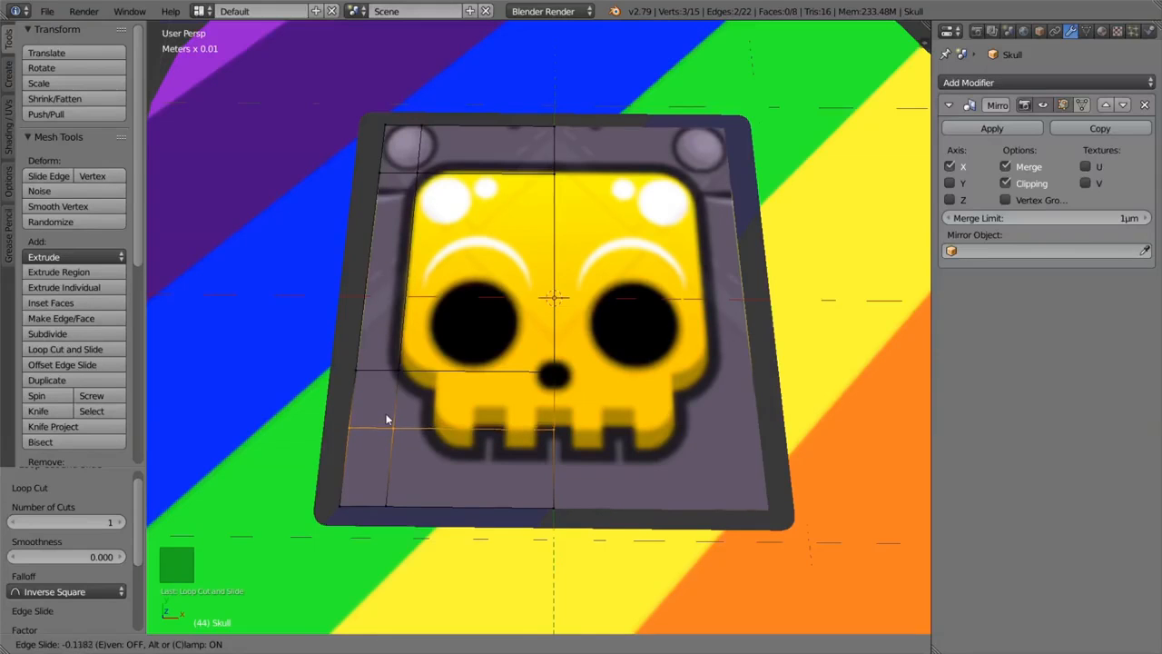
left_click(387, 420)
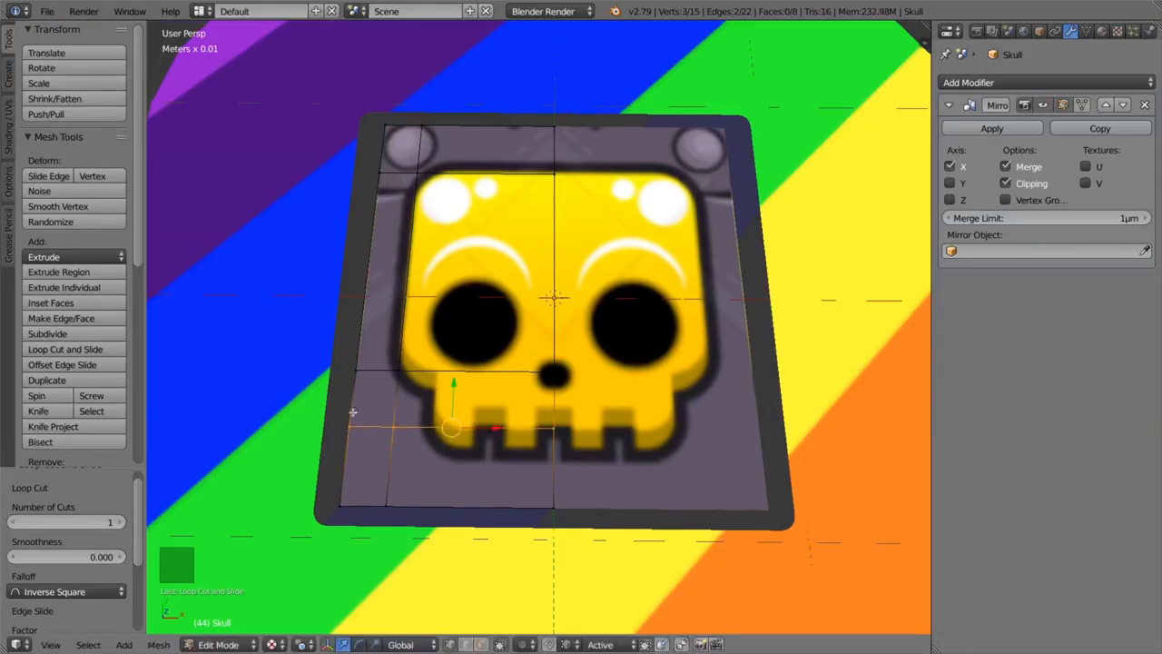
Add a single vertical loop cut along the jaw's outer side and a horizontal one along the upper ends of the tooth gaps.
left_click(71, 353)
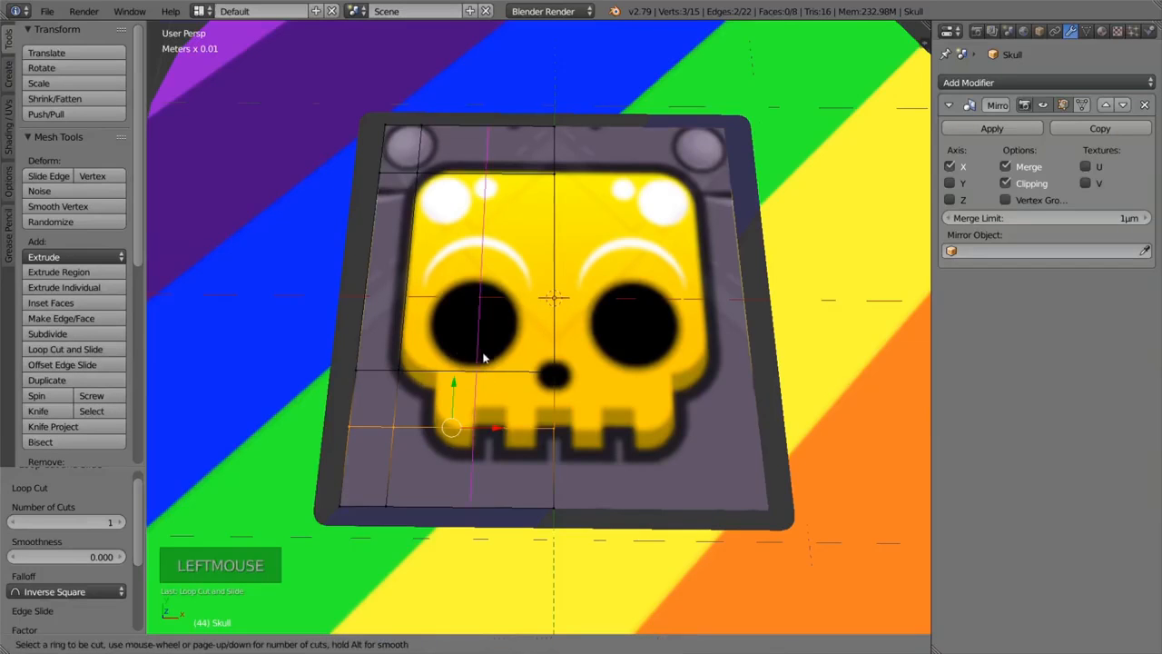
scroll(479, 359, "up", 15)
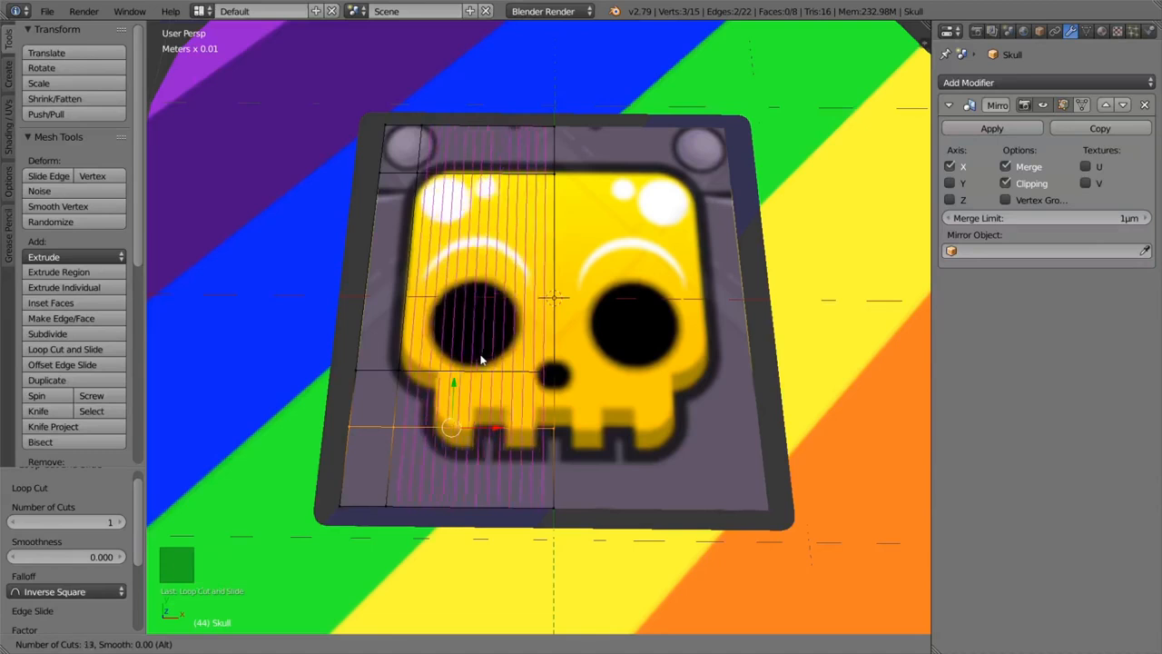
scroll(479, 356, "down", 15)
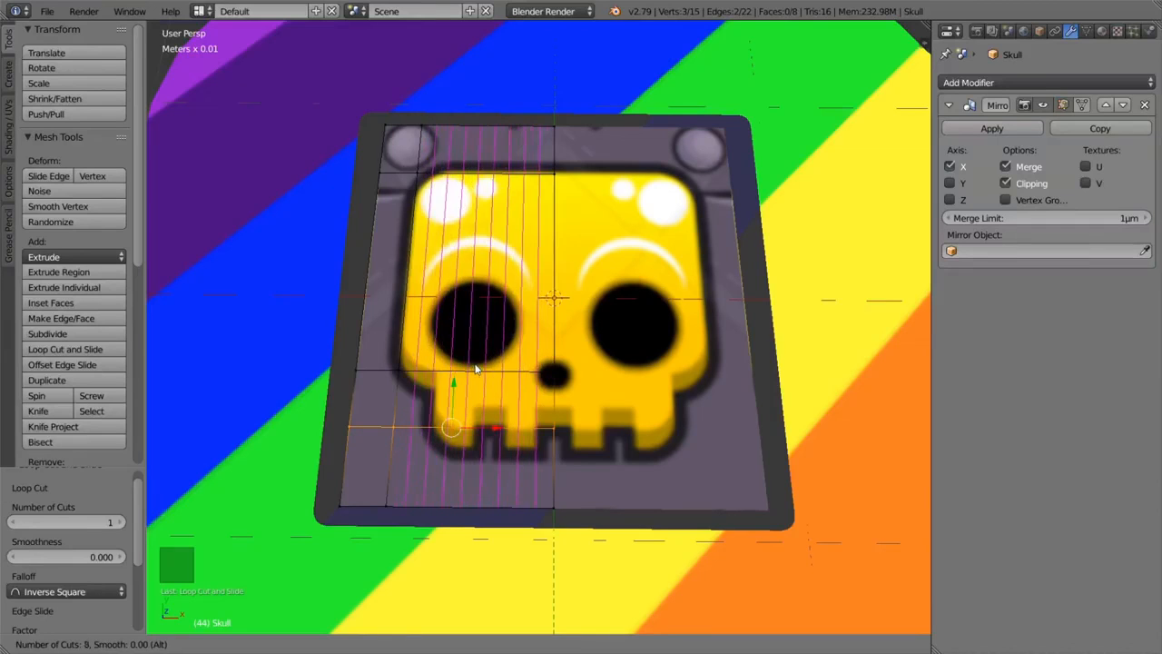
left_click(476, 372)
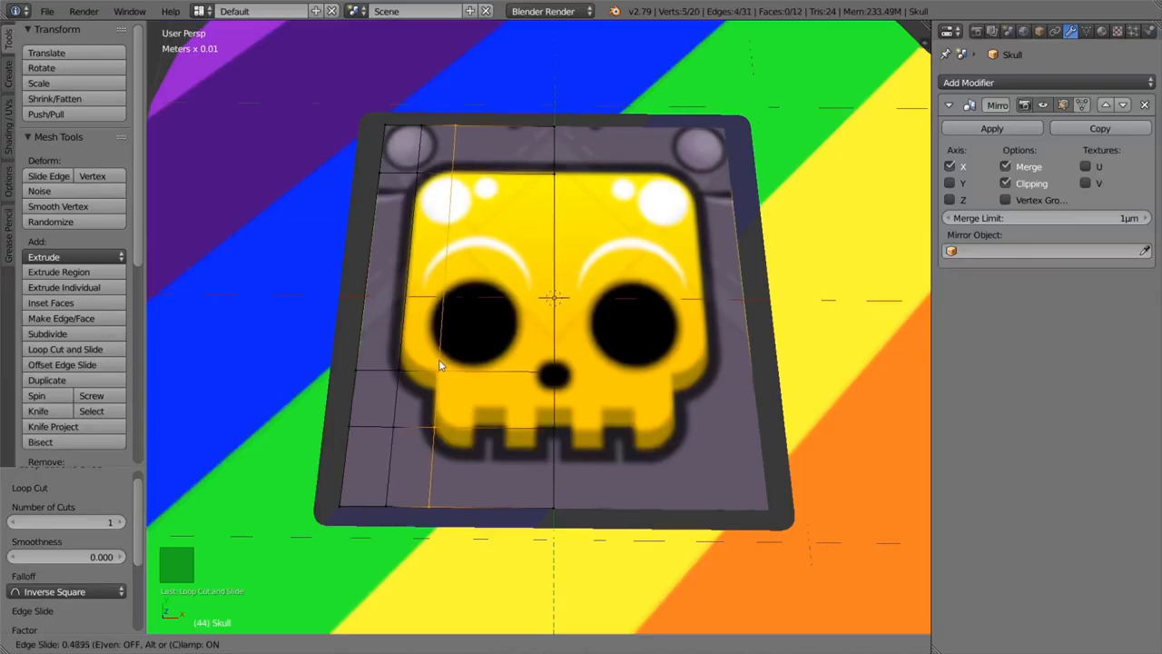
left_click(442, 365)
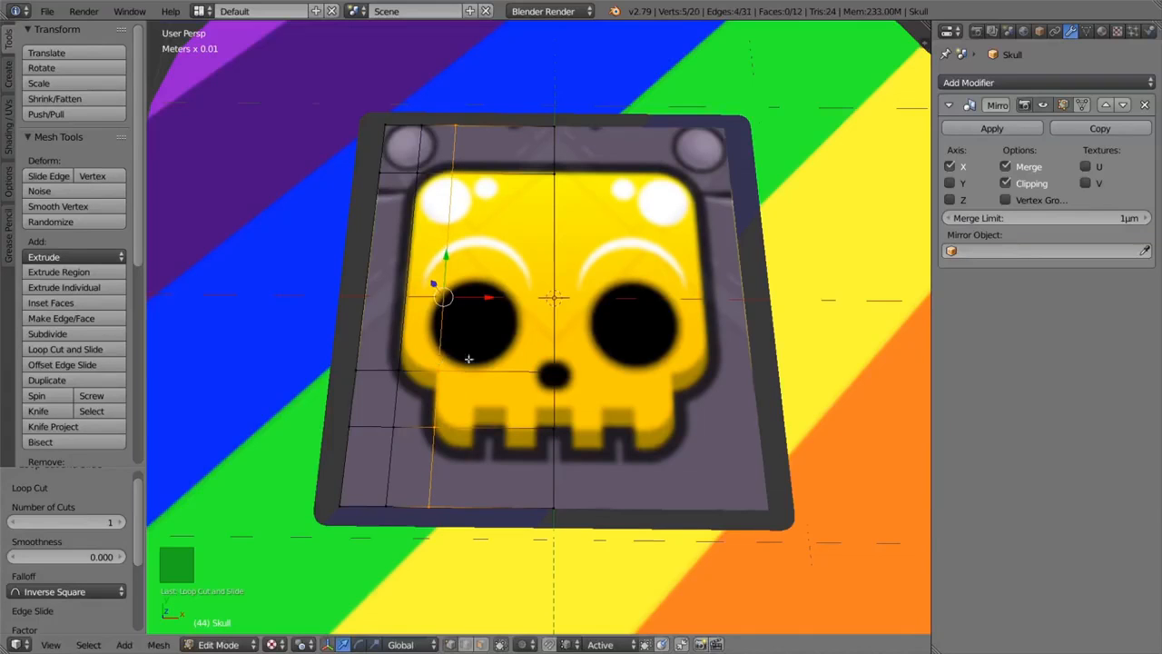
left_click(90, 351)
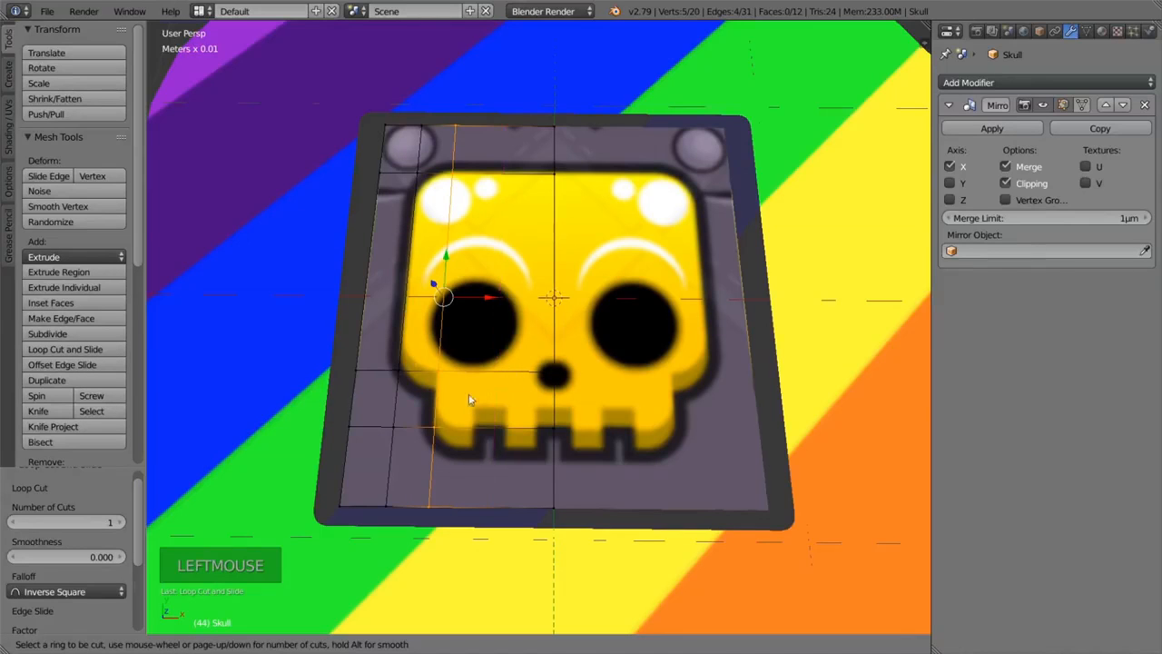
left_click(444, 398)
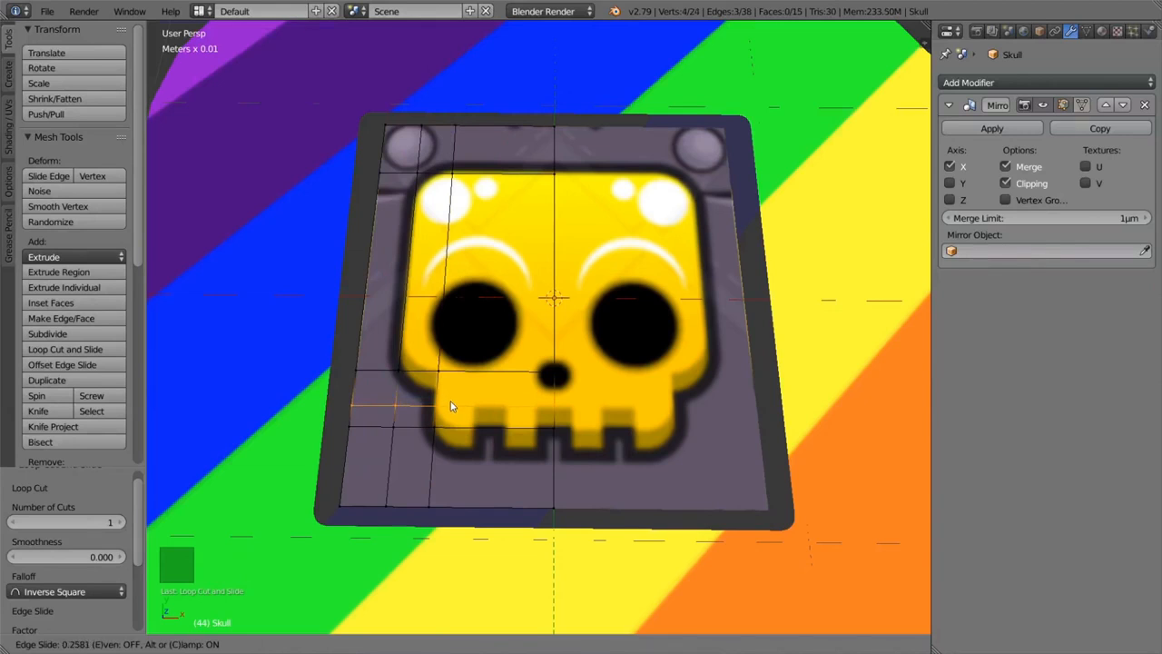
left_click(451, 406)
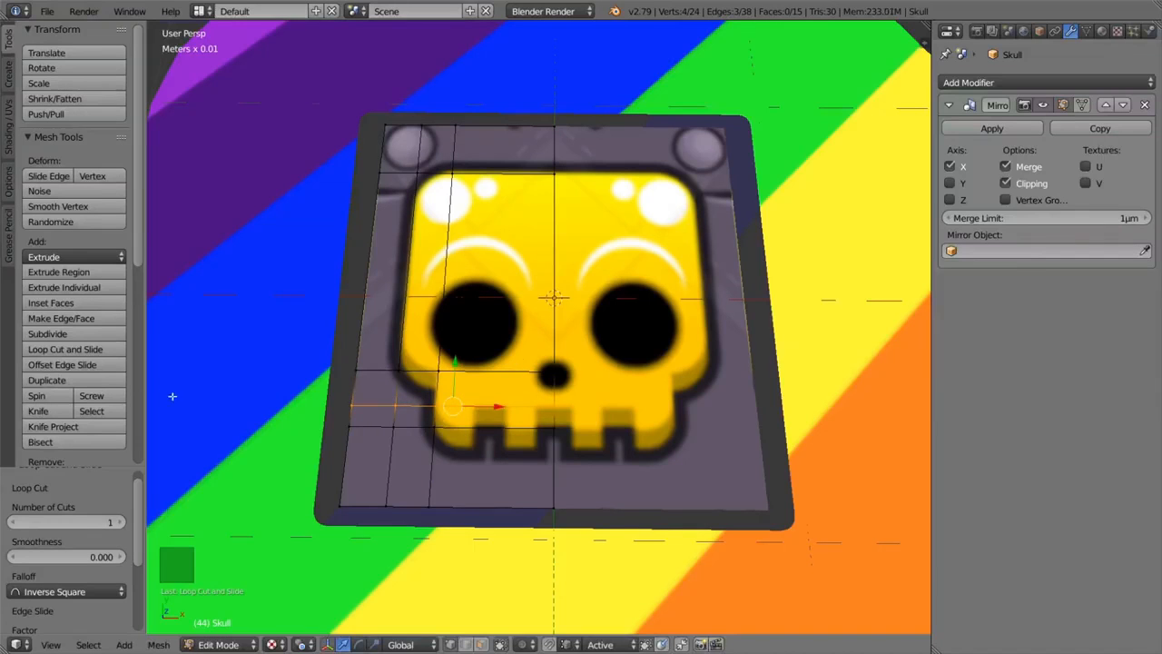
Switch to edge selection and add vertical loop cuts along both sides of the skull's outer tooth gap.
key("ctrl+Tab")
left_click(463, 353)
right_click(499, 406)
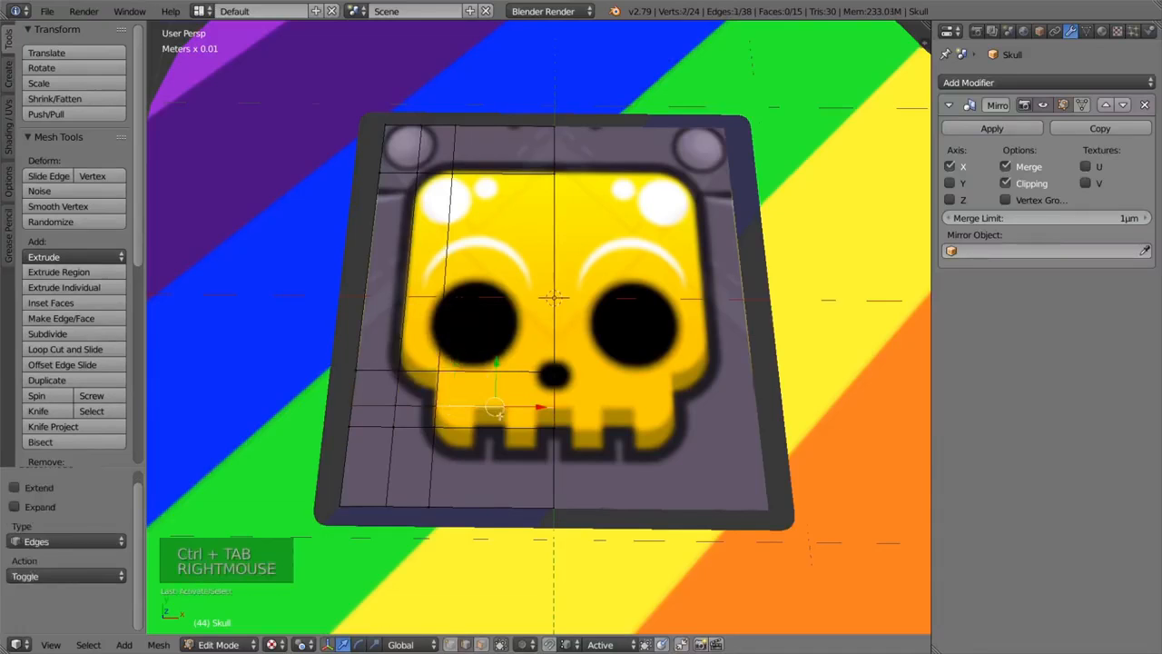
right_click(494, 427, "shift")
left_click(65, 349)
left_click(494, 427)
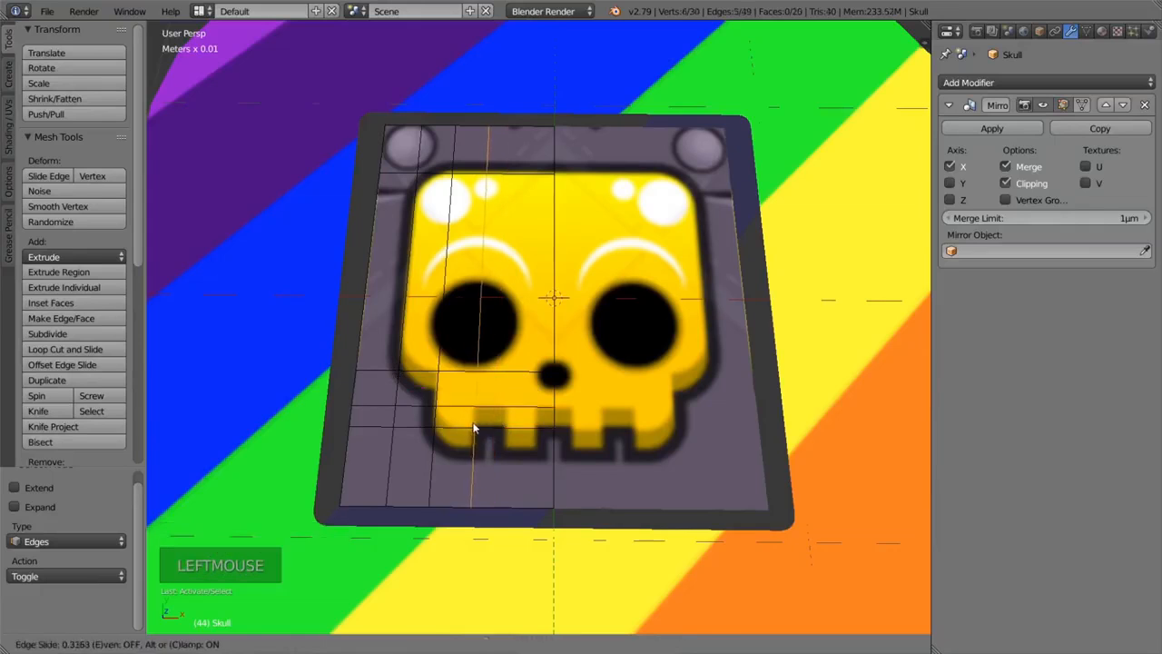
left_click(473, 427)
left_click(66, 348)
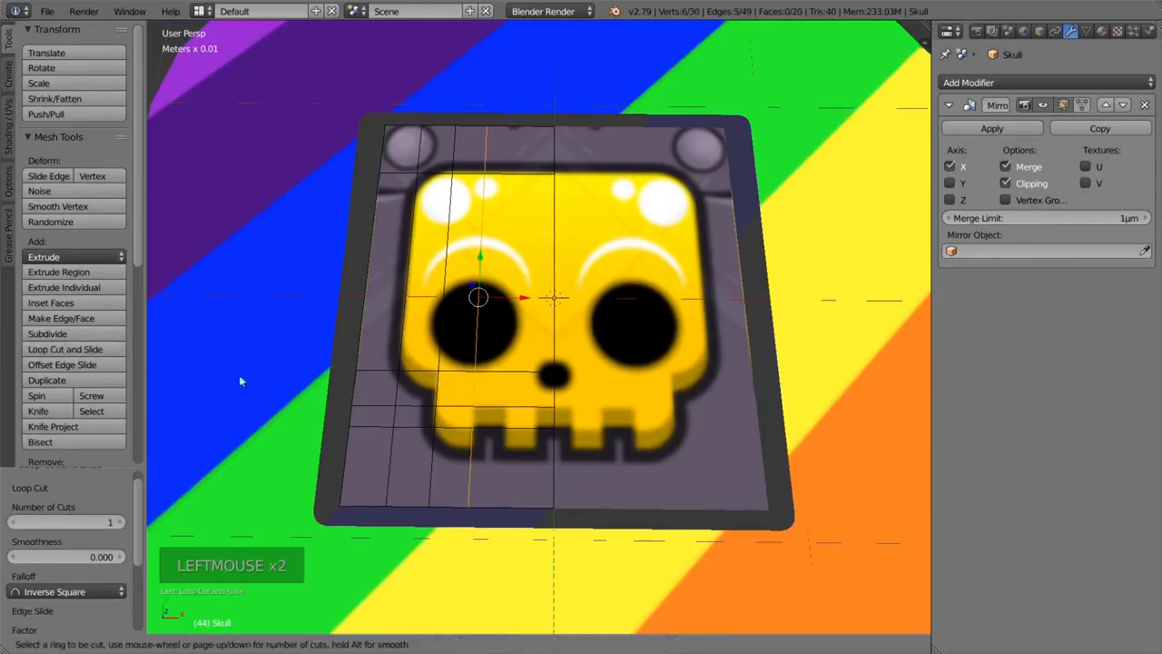
left_click(515, 416)
left_click(508, 421)
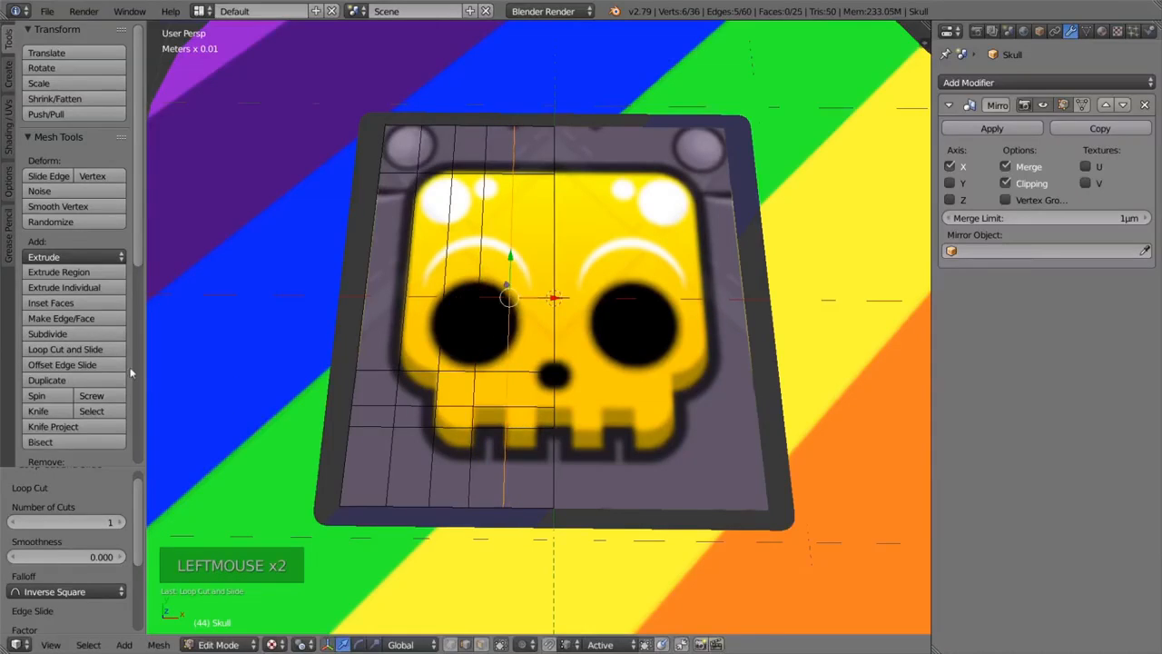
Add a vertical loop cut along the outer side of the skull's centre tooth gap.
left_click(66, 349)
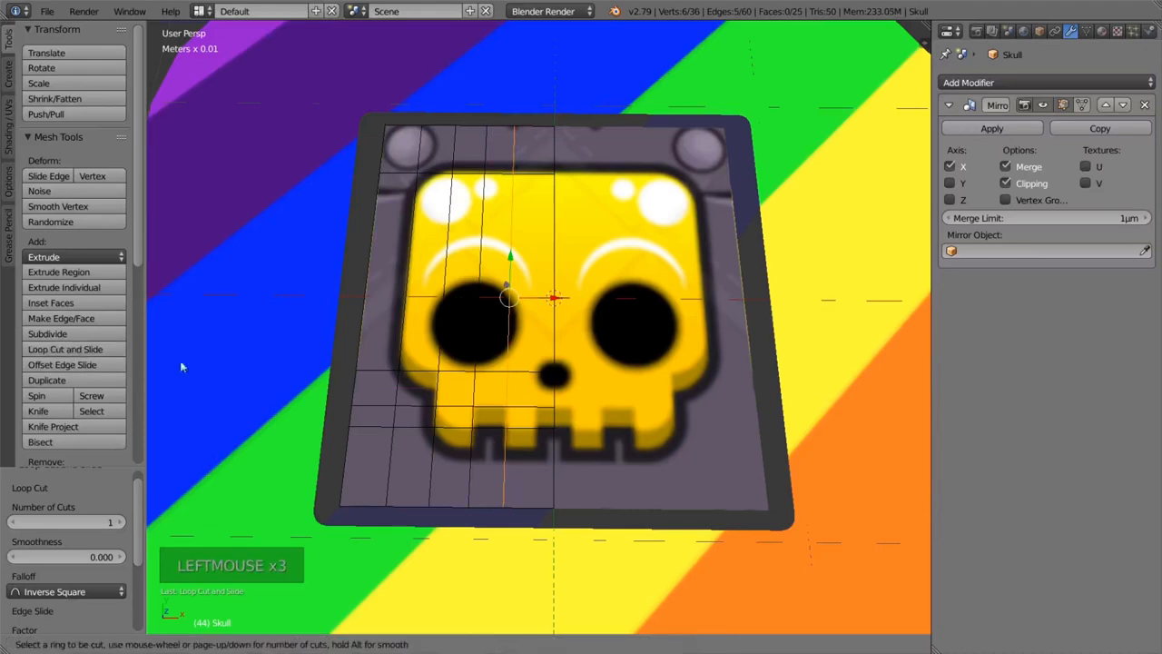
left_click(537, 417)
left_click(542, 425)
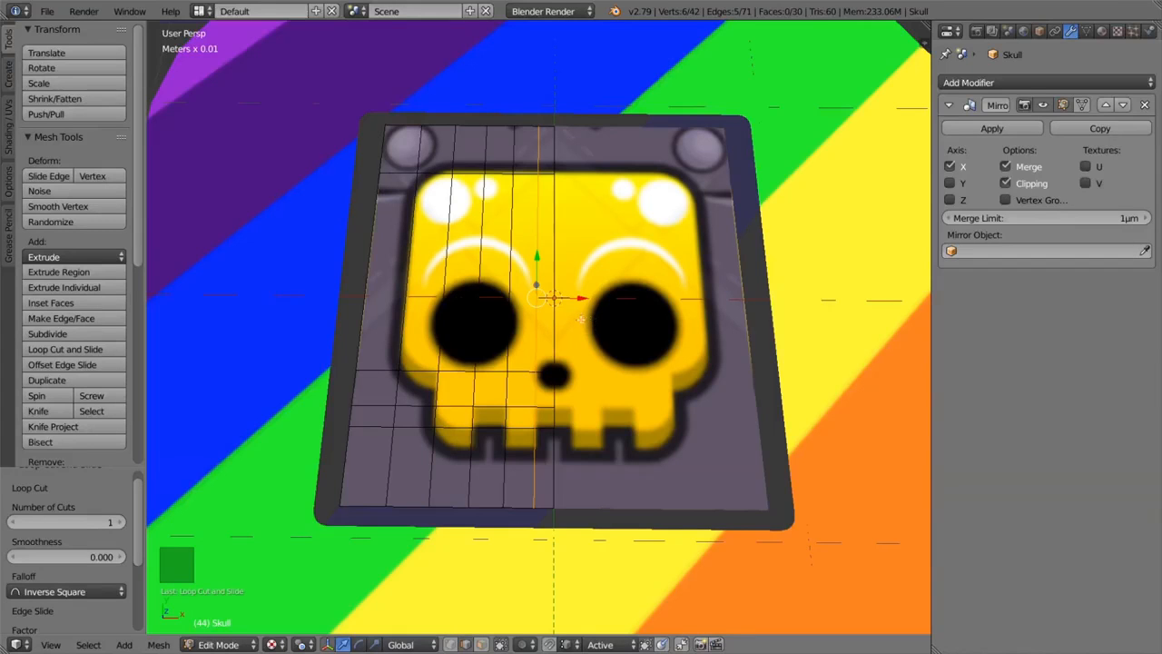
Switch to face selection and delete all faces above, beside and below the skull outline, including those in the tooth gaps.
key("ctrl+Tab")
left_click(552, 335)
right_click(533, 469)
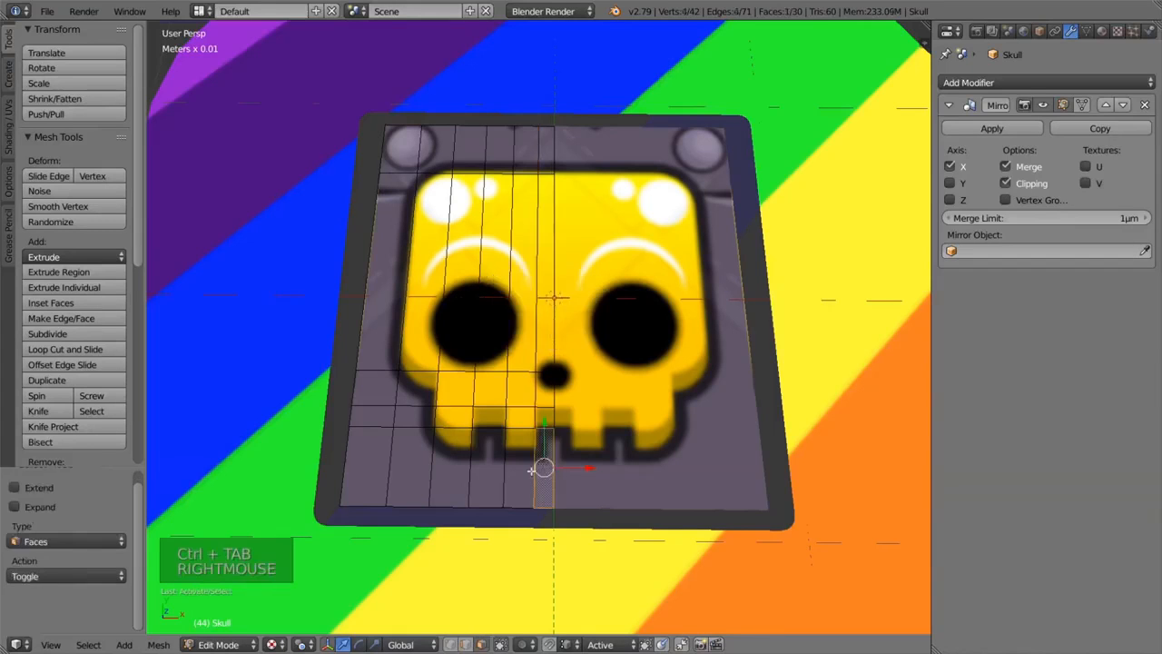
right_click(516, 468, "shift")
right_click(488, 467, "shift")
right_click(451, 467, "shift")
right_click(407, 467, "shift")
right_click(368, 458, "shift")
right_click(374, 413, "shift")
right_click(415, 415, "shift")
right_click(418, 391, "shift")
right_click(375, 387, "shift")
right_click(496, 419, "shift")
right_click(544, 413, "shift")
right_click(386, 344, "shift")
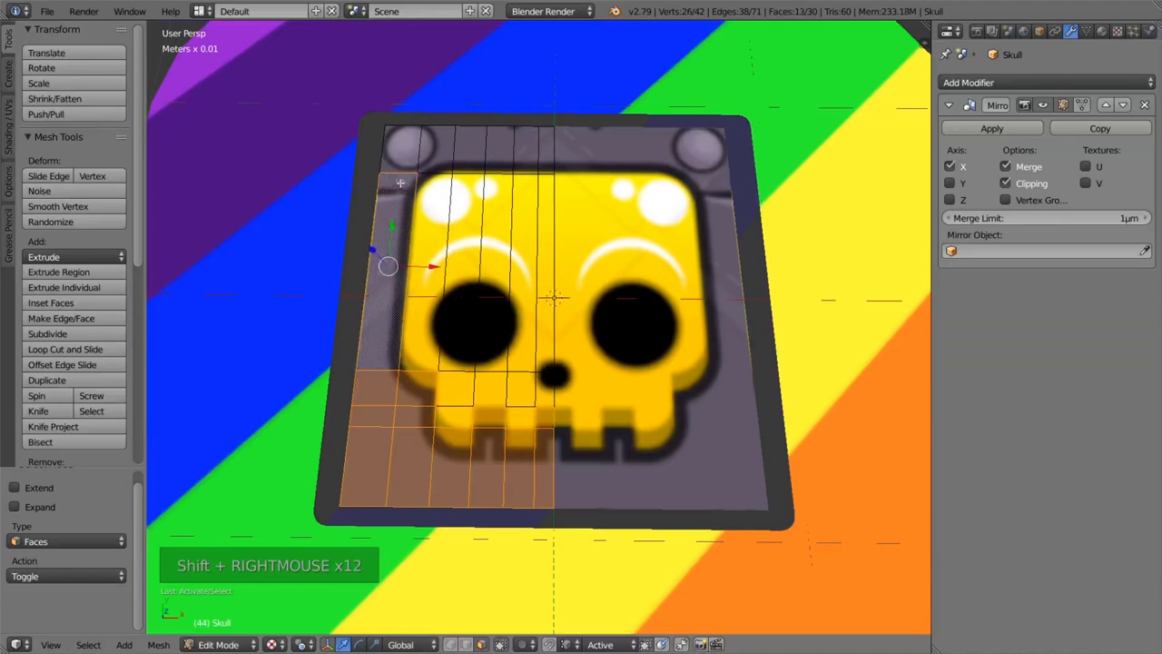
right_click(402, 147, "shift")
right_click(437, 145, "shift")
right_click(468, 145, "shift")
right_click(497, 145, "shift")
right_click(524, 145, "shift")
right_click(544, 145, "shift")
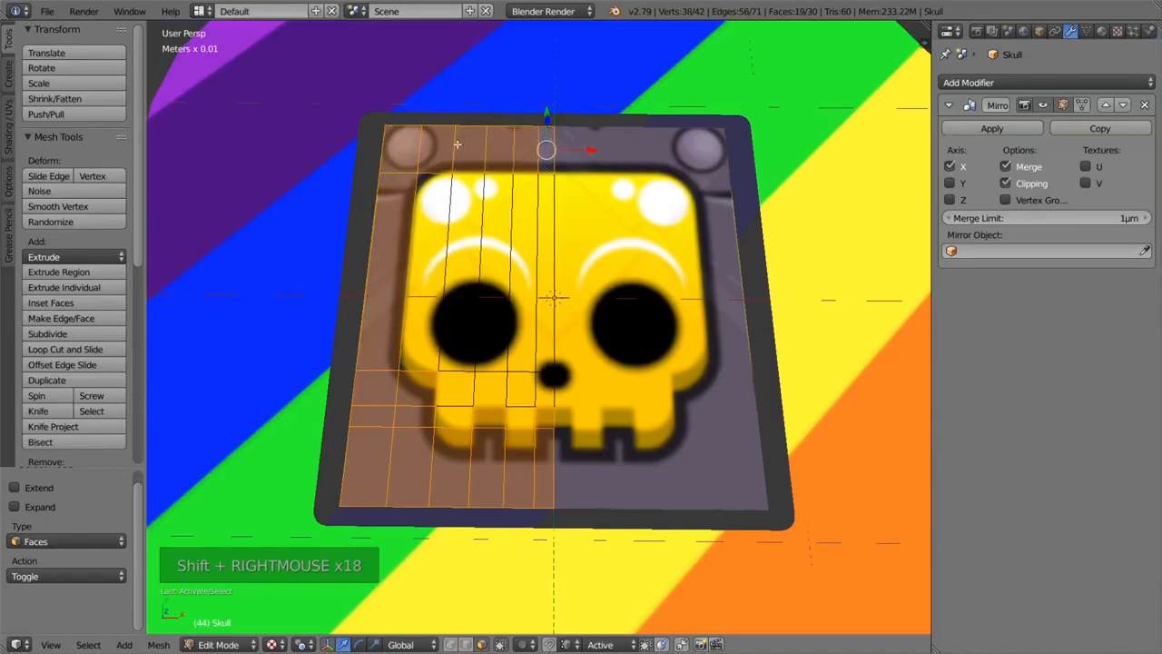
key("x")
left_click(459, 146)
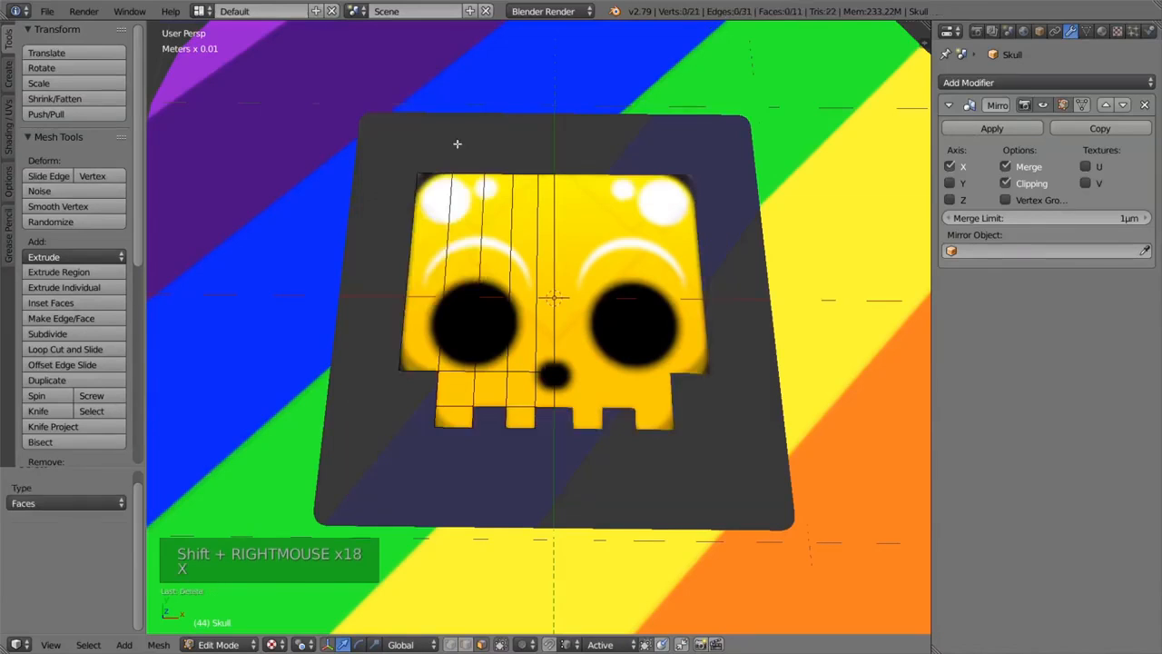
Bevel the skull's three outer corner vertices at forehead, cheek and jaw by about 0.022 with 3 segments, vertex only, and return to Object Mode.
middle_click_drag(580, 352, 570, 363)
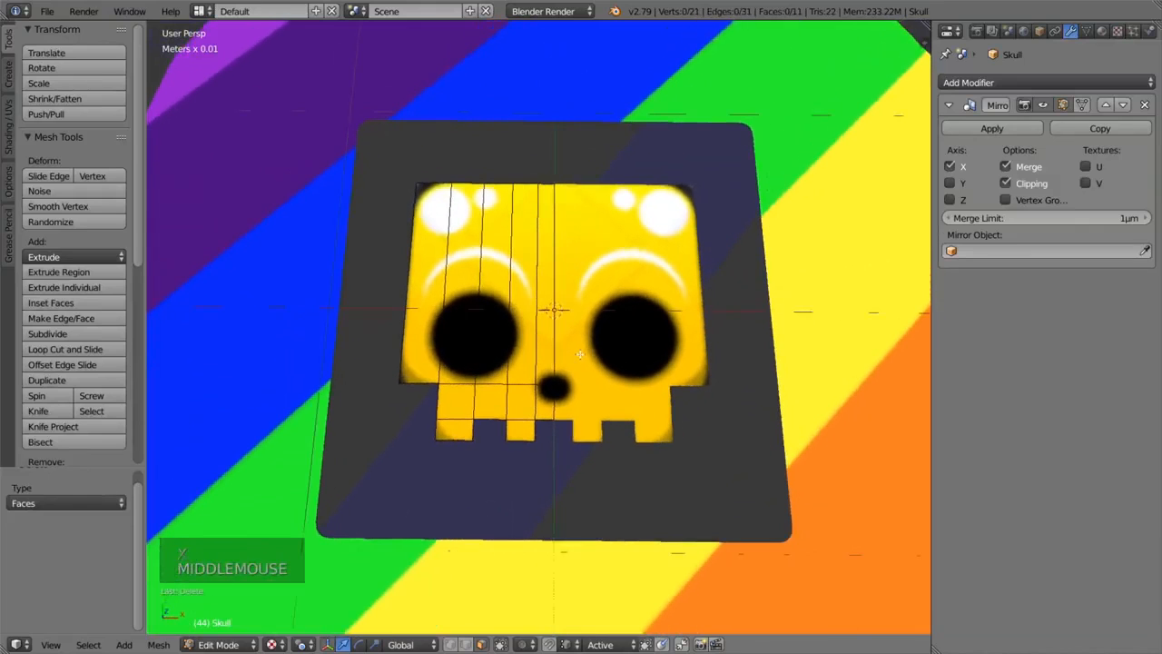
key("ctrl+Tab")
left_click(513, 329)
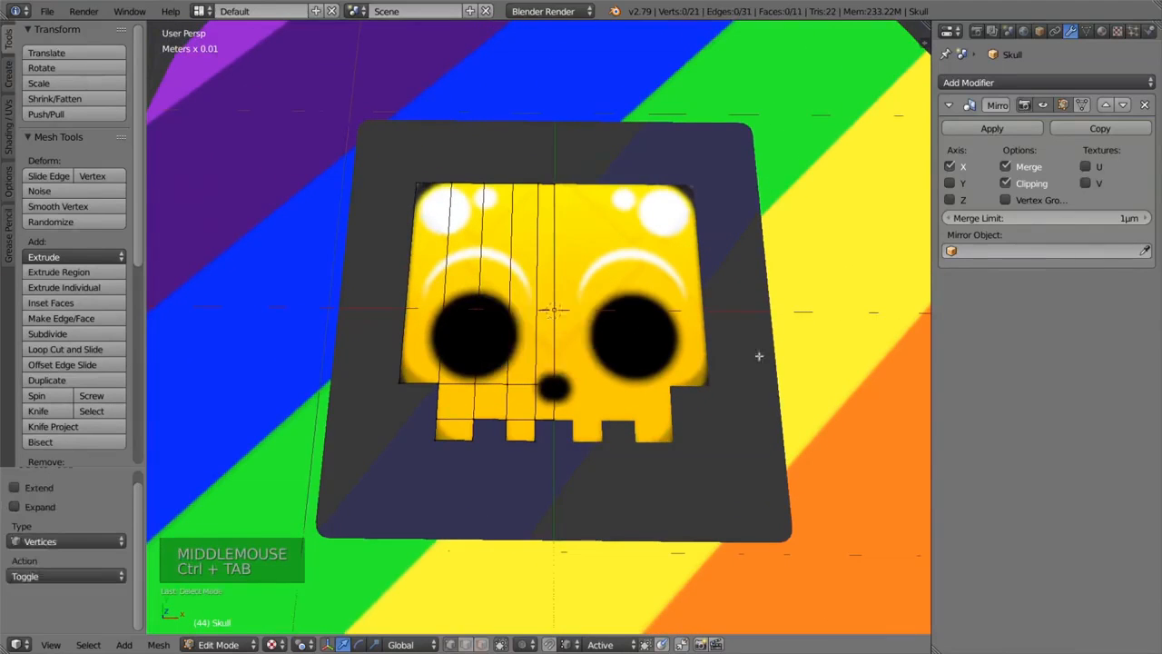
right_click(399, 382)
right_click(440, 454, "shift")
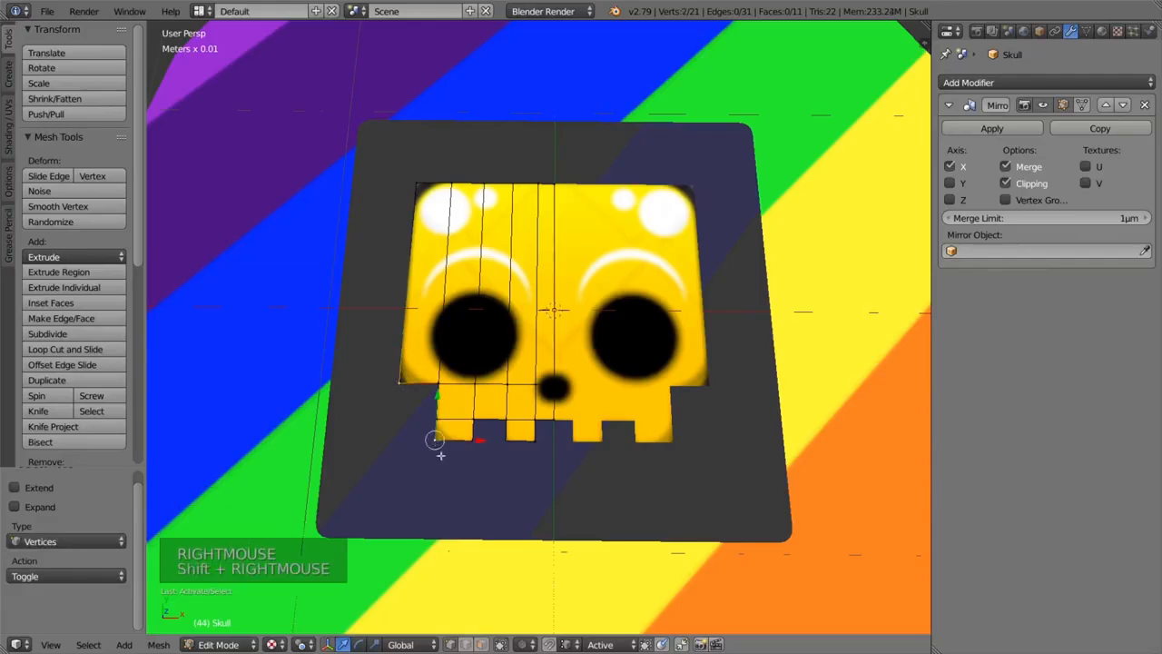
right_click(416, 183, "shift")
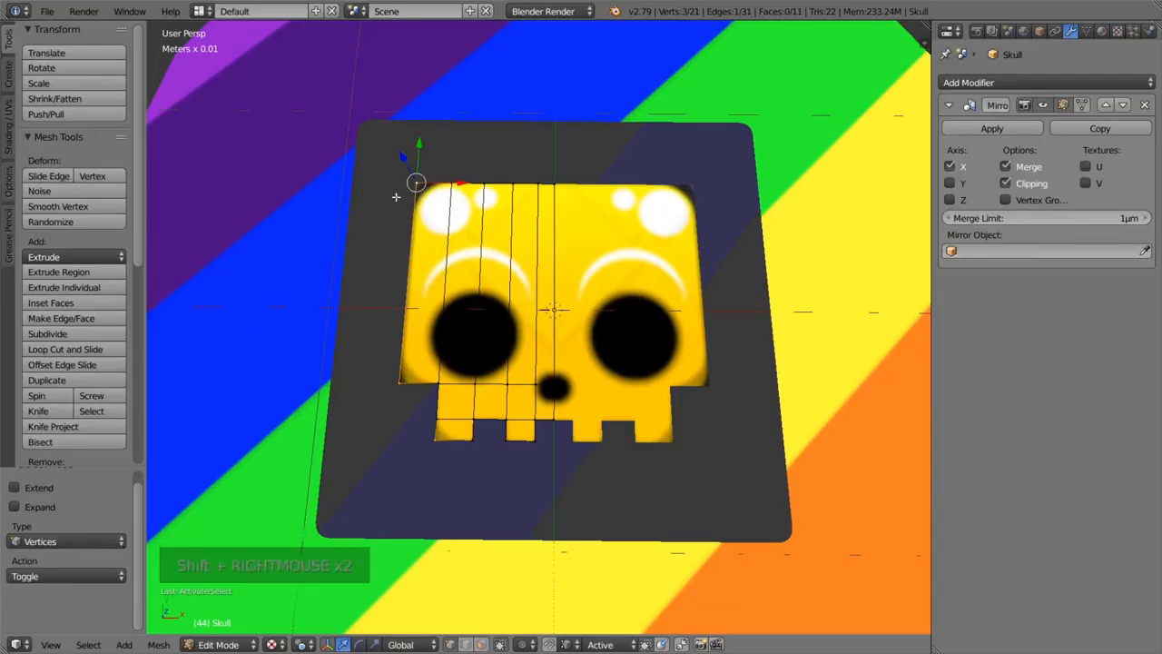
left_click_drag(138, 161, 129, 243)
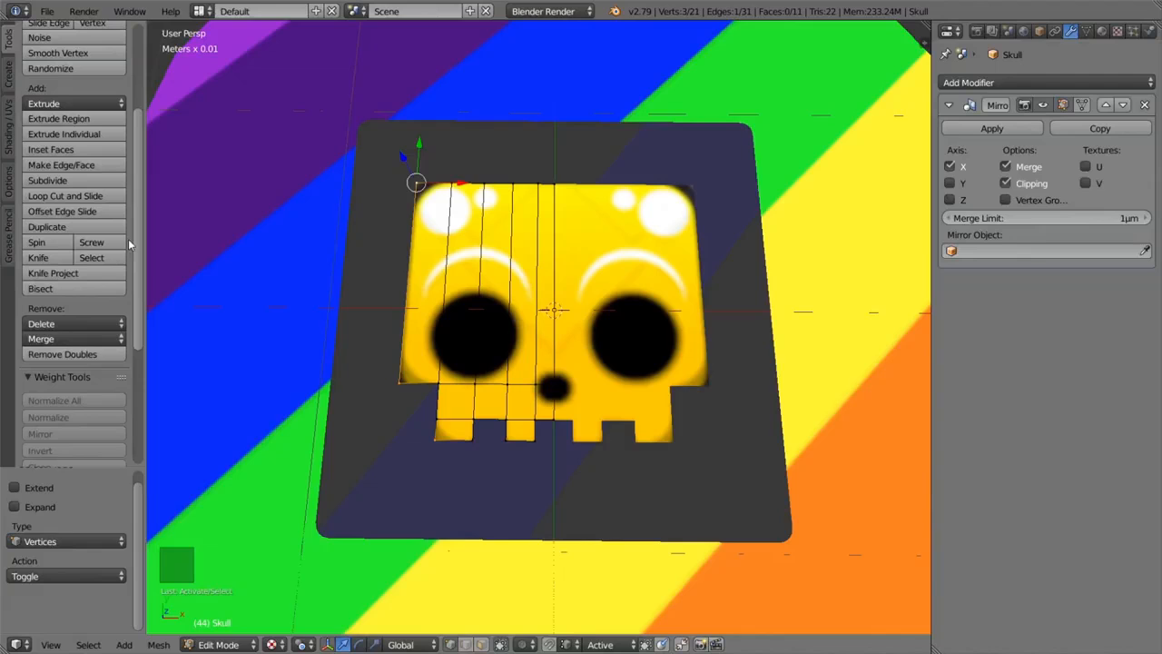
left_click_drag(130, 243, 138, 138)
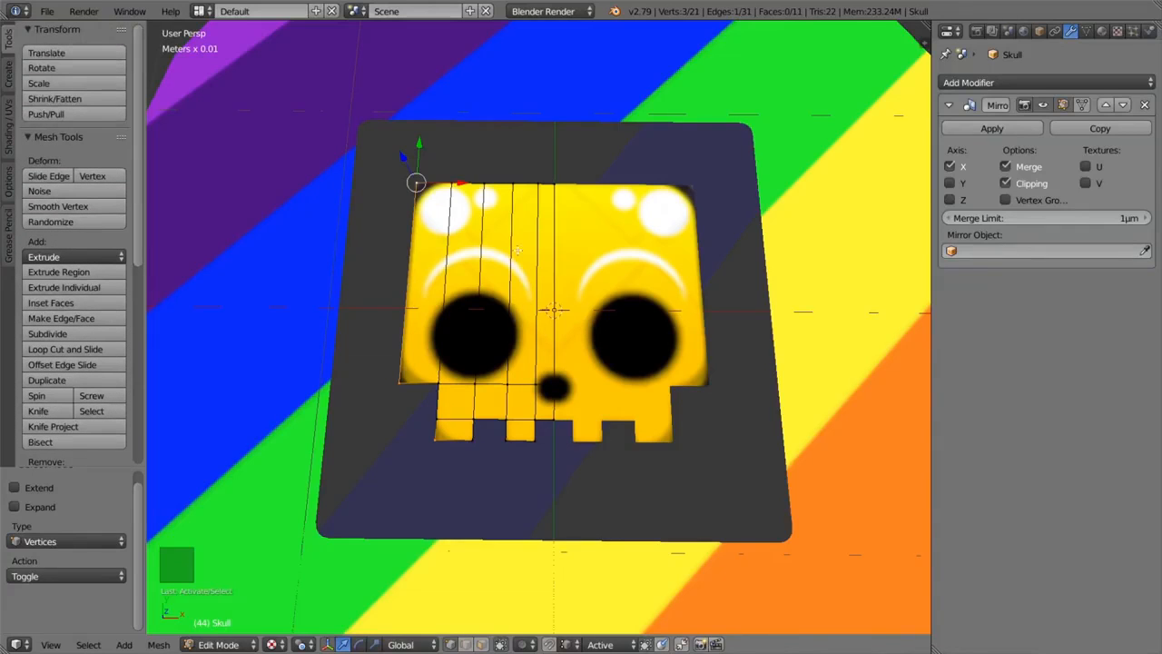
key("ctrl+shift+b")
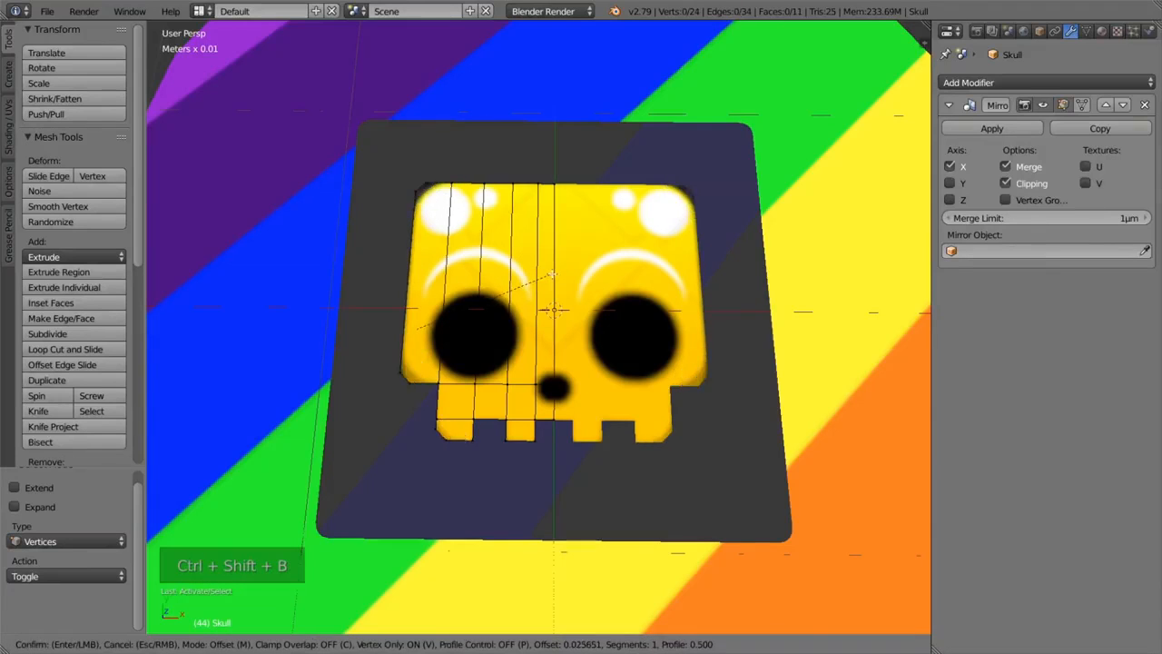
scroll(554, 309, "up", 2)
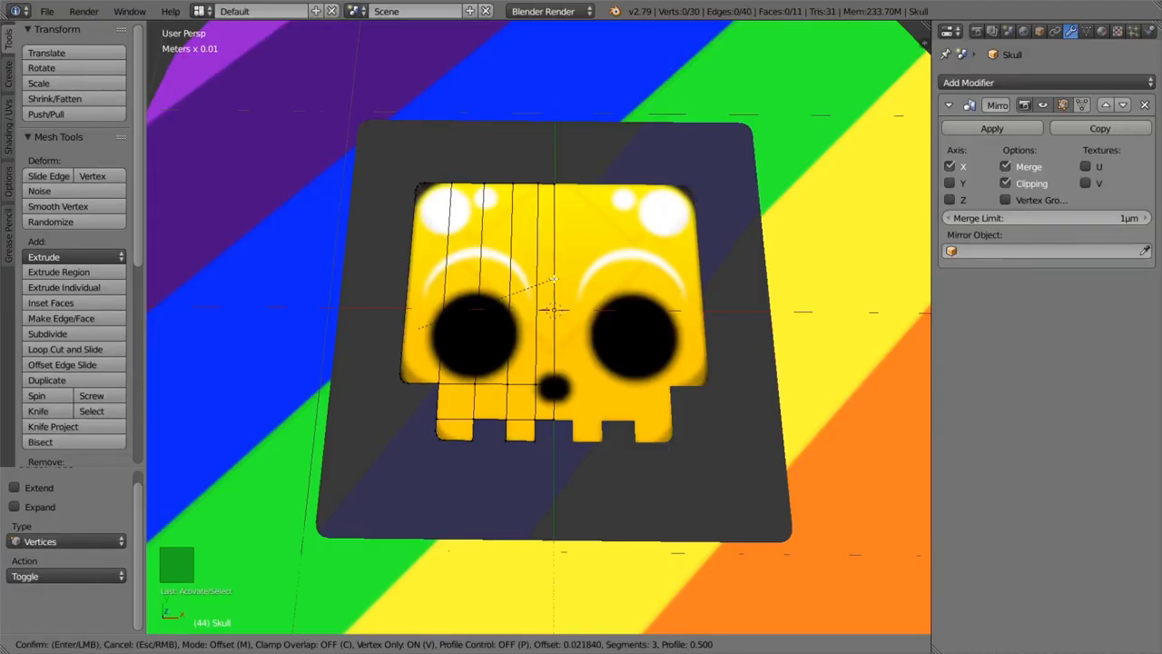
left_click(554, 279)
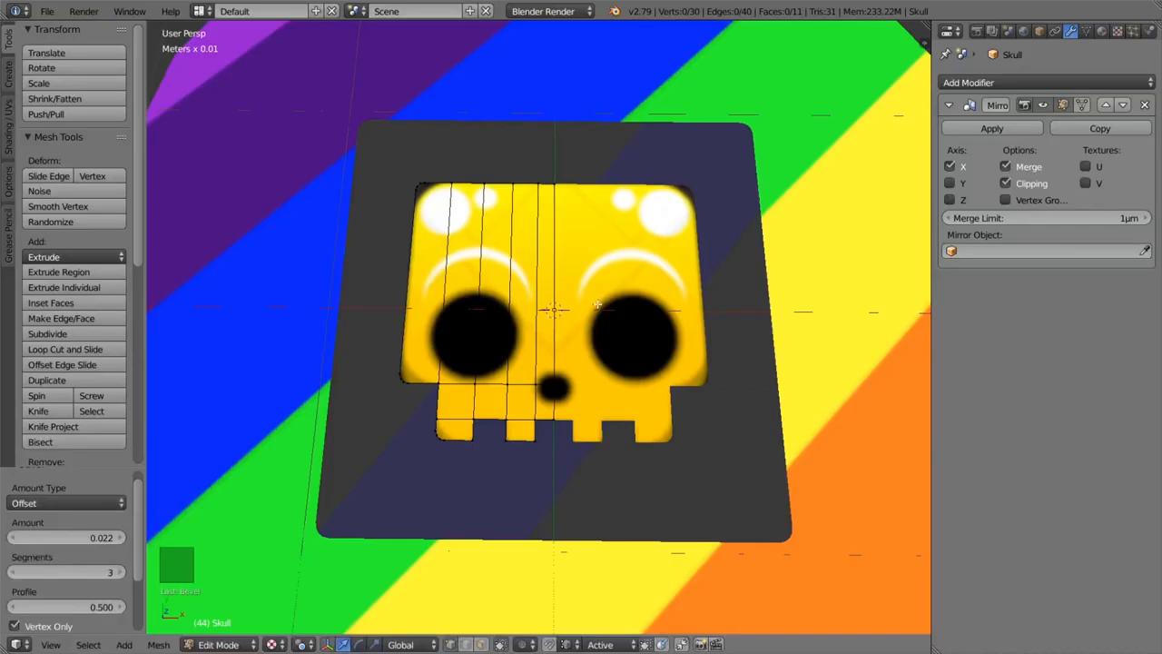
key("Tab")
mouse_move(604, 306)
middle_mouse_down()
mouse_move(643, 287)
mouse_move(586, 290)
mouse_move(588, 311)
middle_mouse_up()
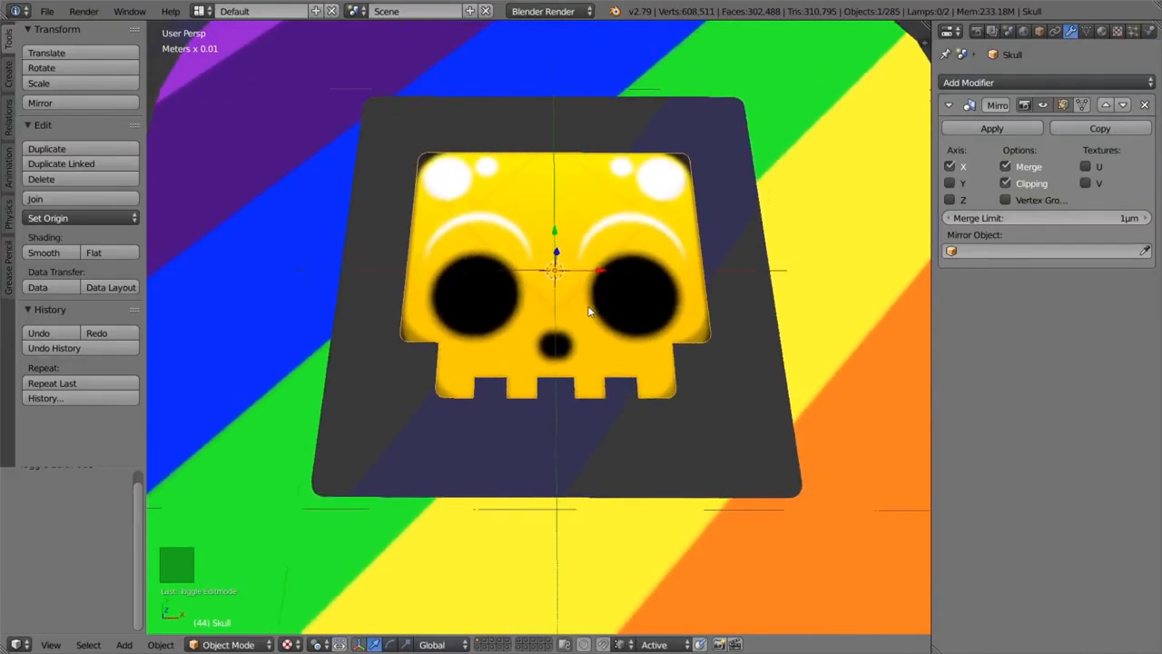
scroll(589, 311, "down", 2)
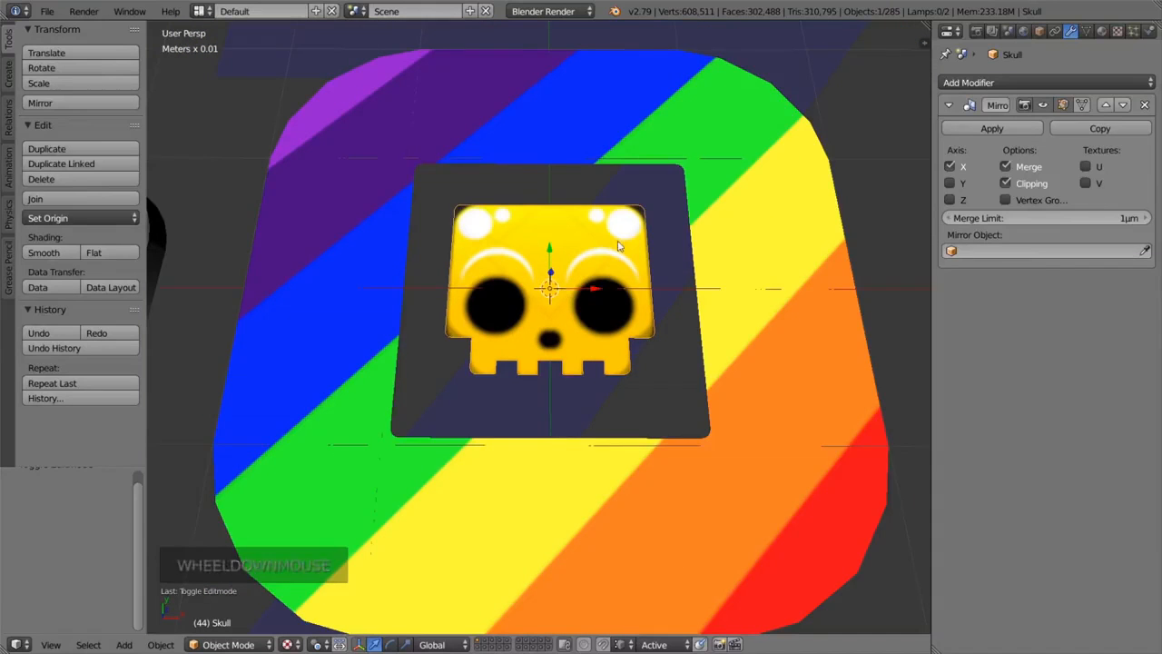
key("shift+a")
mouse_move(645, 276)
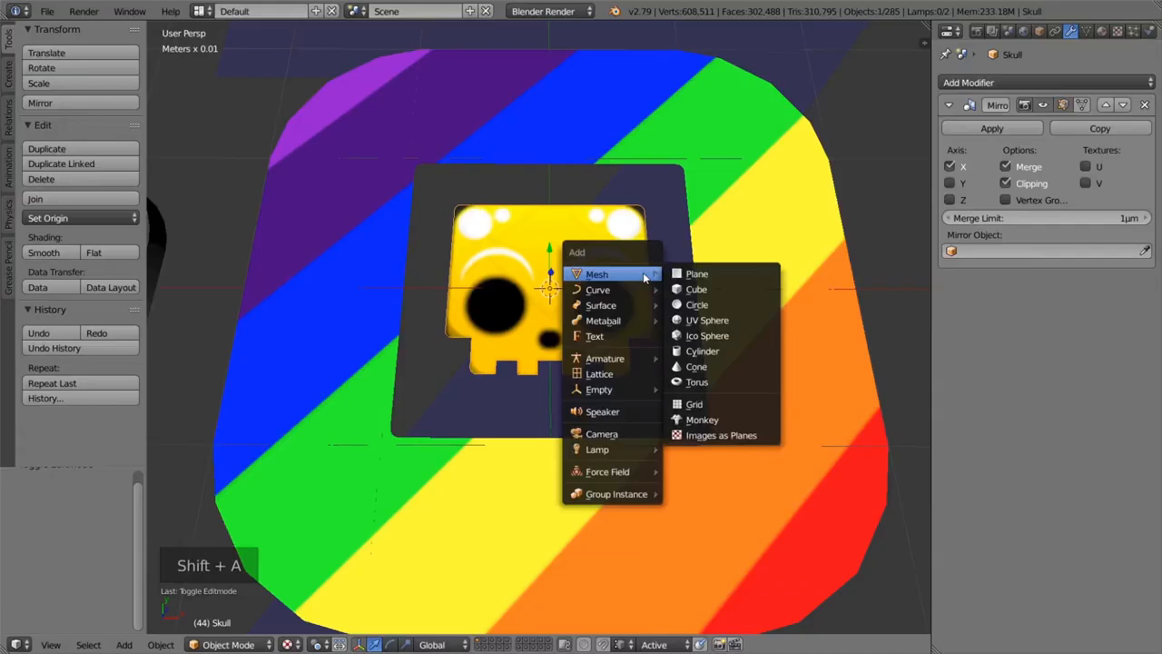
key("Escape")
Add a cylinder mesh and scale it uniformly to about 0.211 to match the eye socket's size.
key("shift+a")
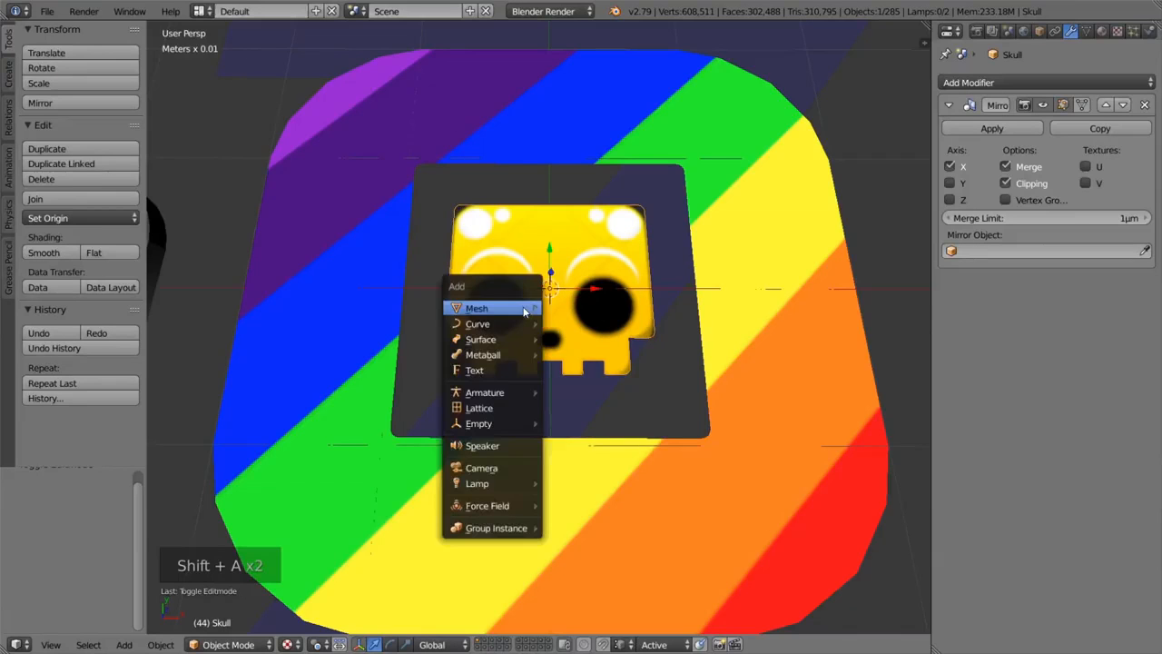
mouse_move(510, 311)
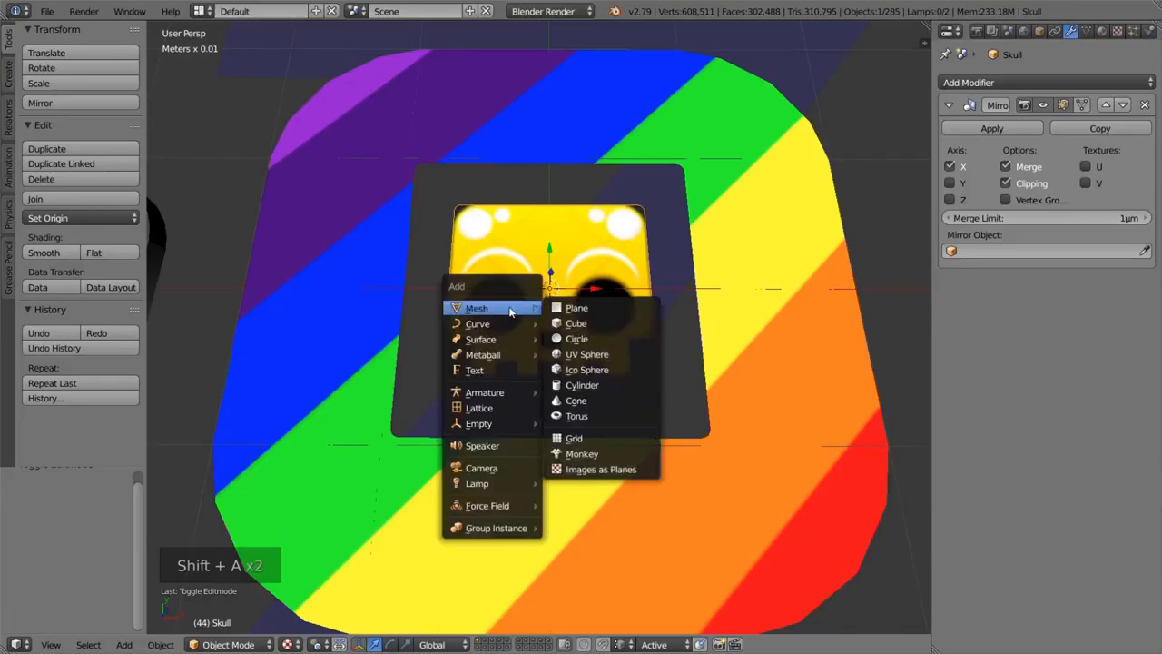
left_click(606, 385)
key("s")
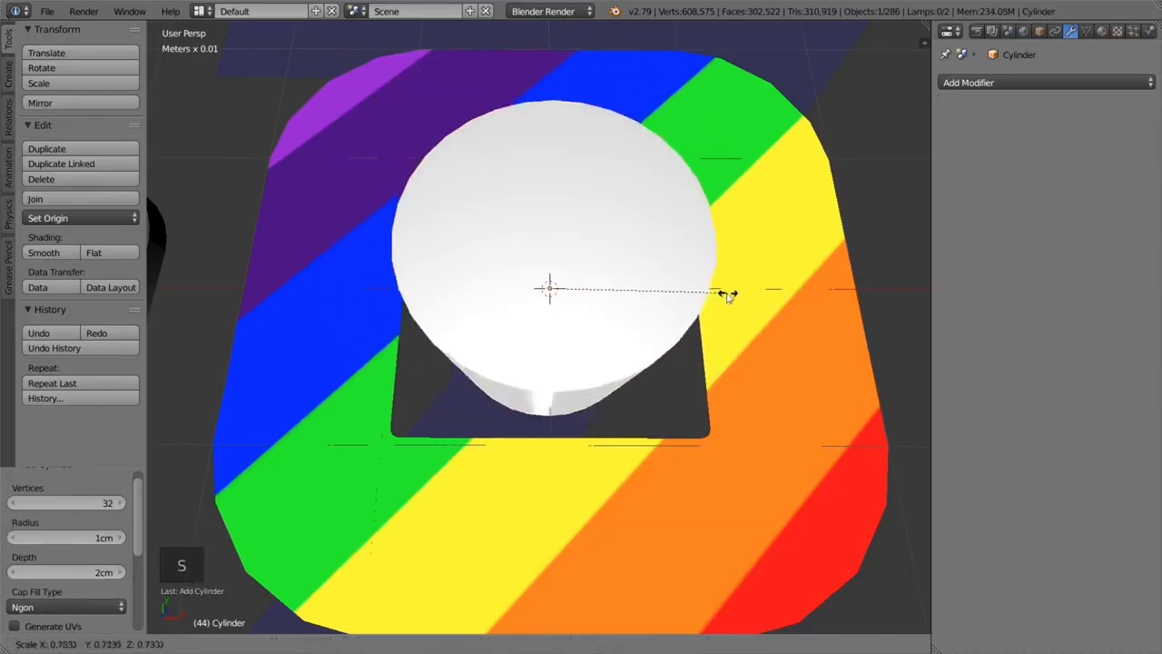
left_click(599, 293)
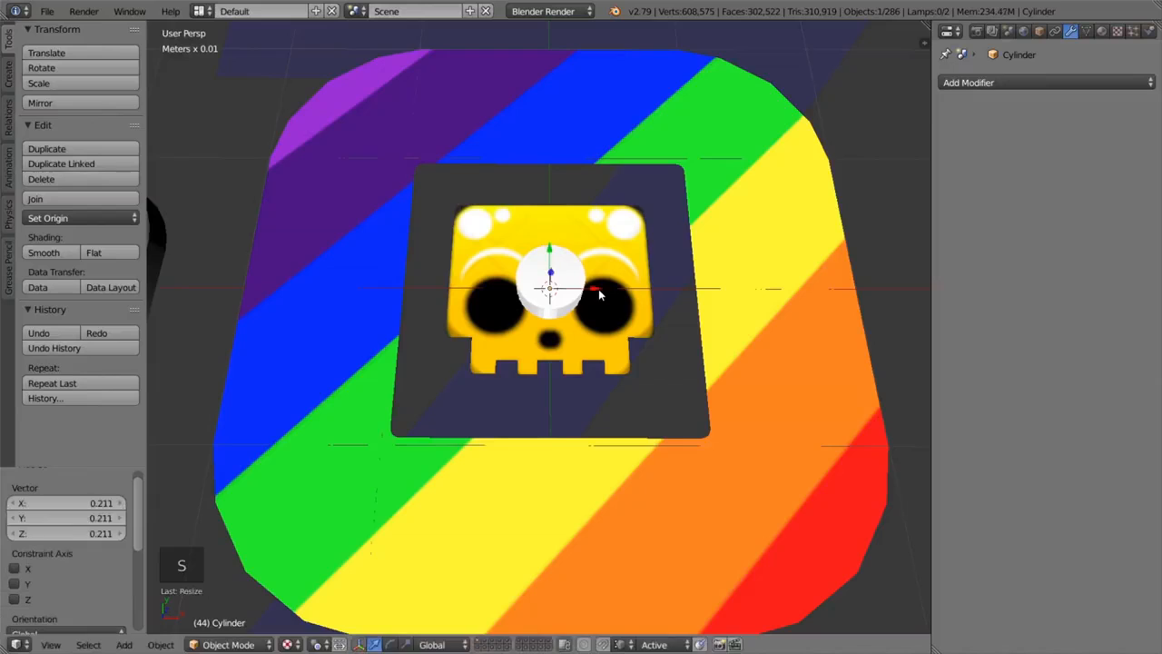
Place the cylinder over the skull's left eye, moving it about -3.68 mm along X and -1.04 mm along Y.
key("g")
key("x")
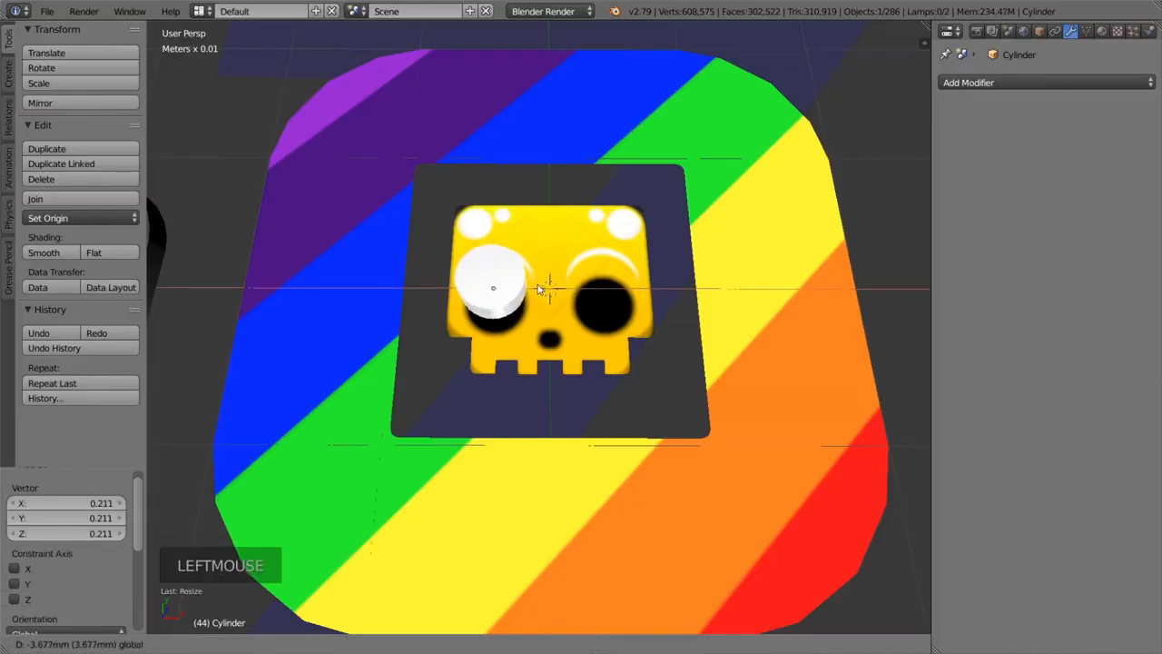
left_click(539, 288)
left_click_drag(495, 249, 489, 263)
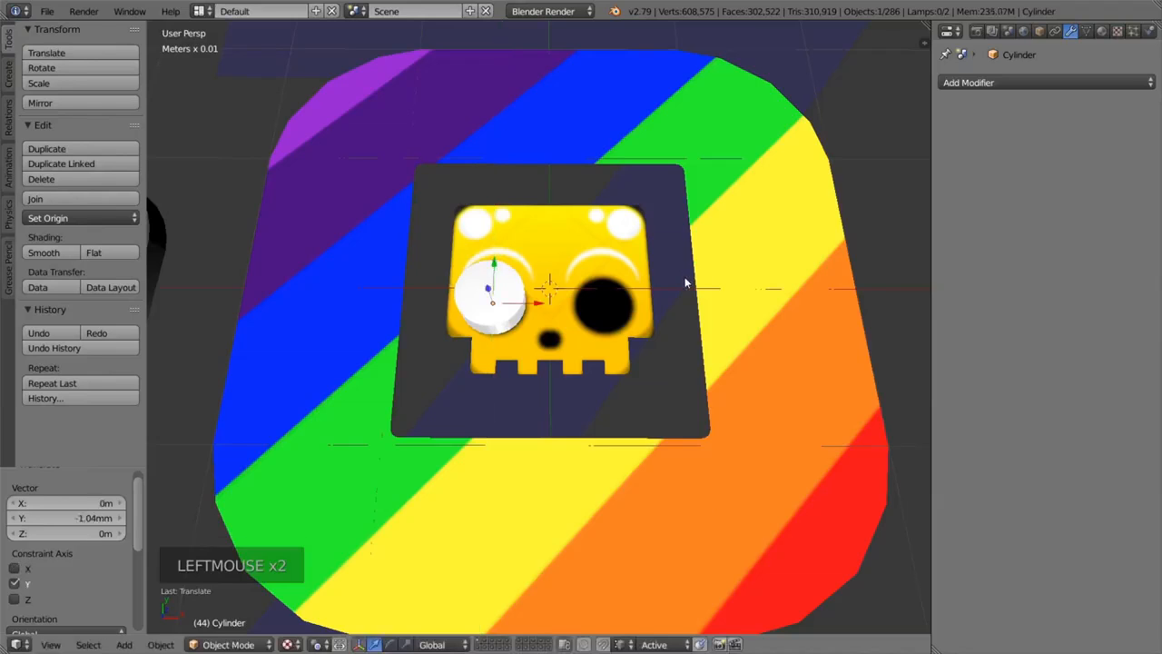
Add a second cylinder, scale it down to the nose hole's size and move it about -3.29 mm along Y onto the nose.
key("shift+a")
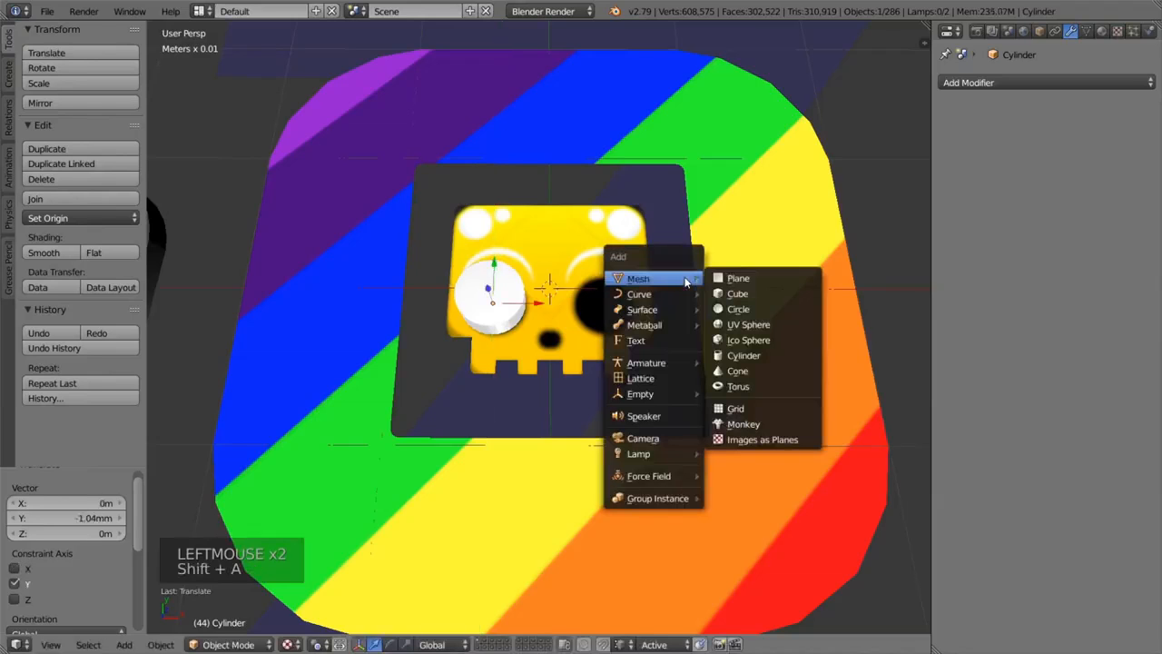
left_click(761, 359)
key("s")
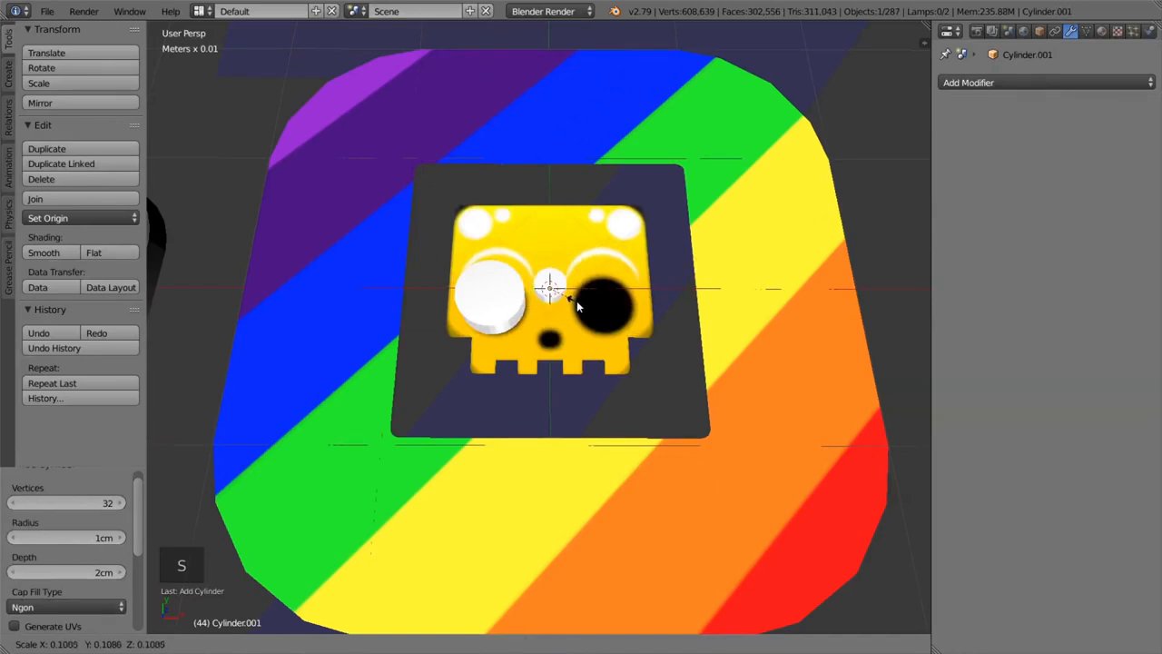
left_click(555, 301)
left_click_drag(550, 261, 556, 303)
Add a Boolean modifier to the skull with the eye cylinder as its object and Difference as the operation.
middle_click_drag(556, 303, 606, 318, "shift")
key("Page_Up")
middle_click_drag(599, 288, 584, 296)
right_click(566, 199)
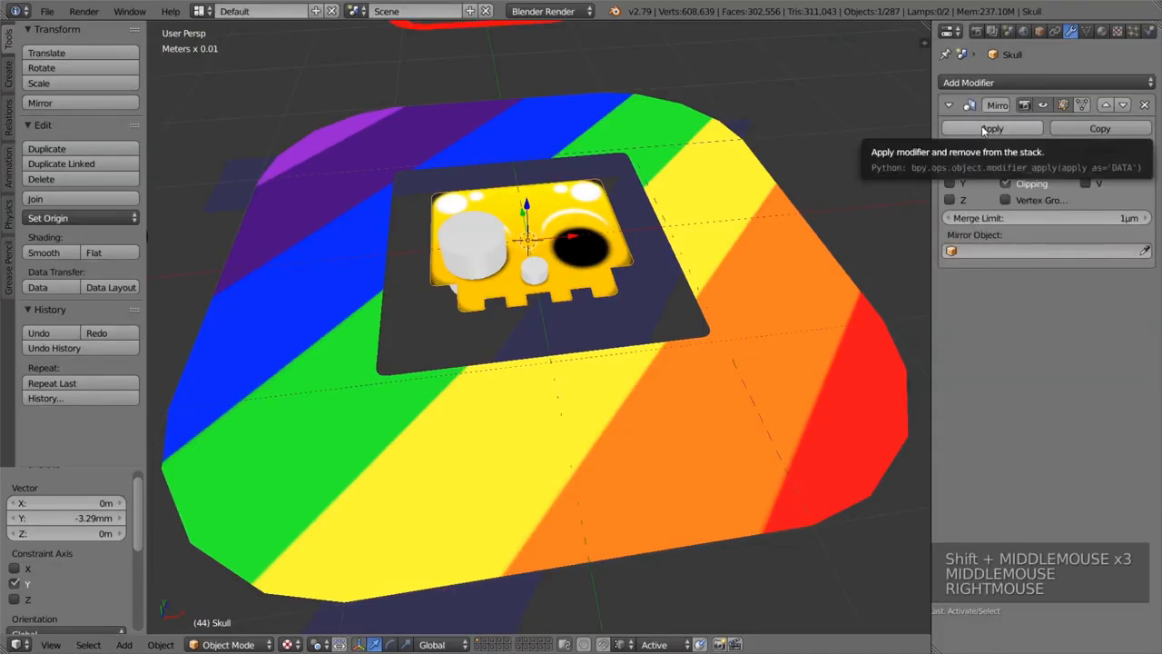
left_click(1002, 83)
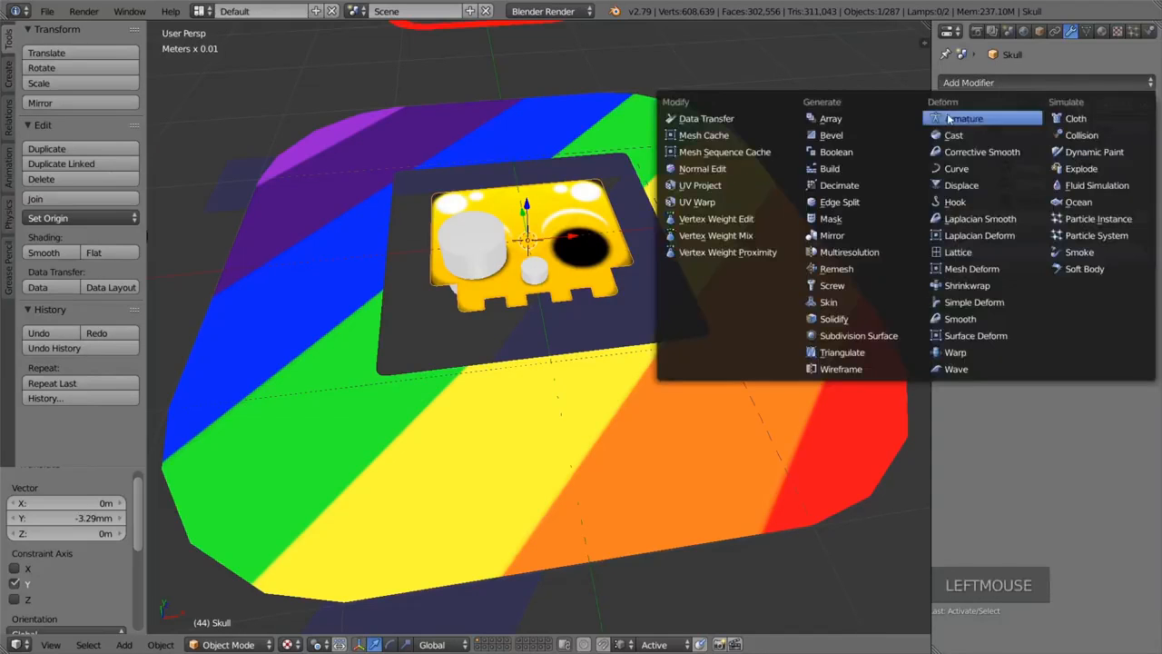
left_click(863, 152)
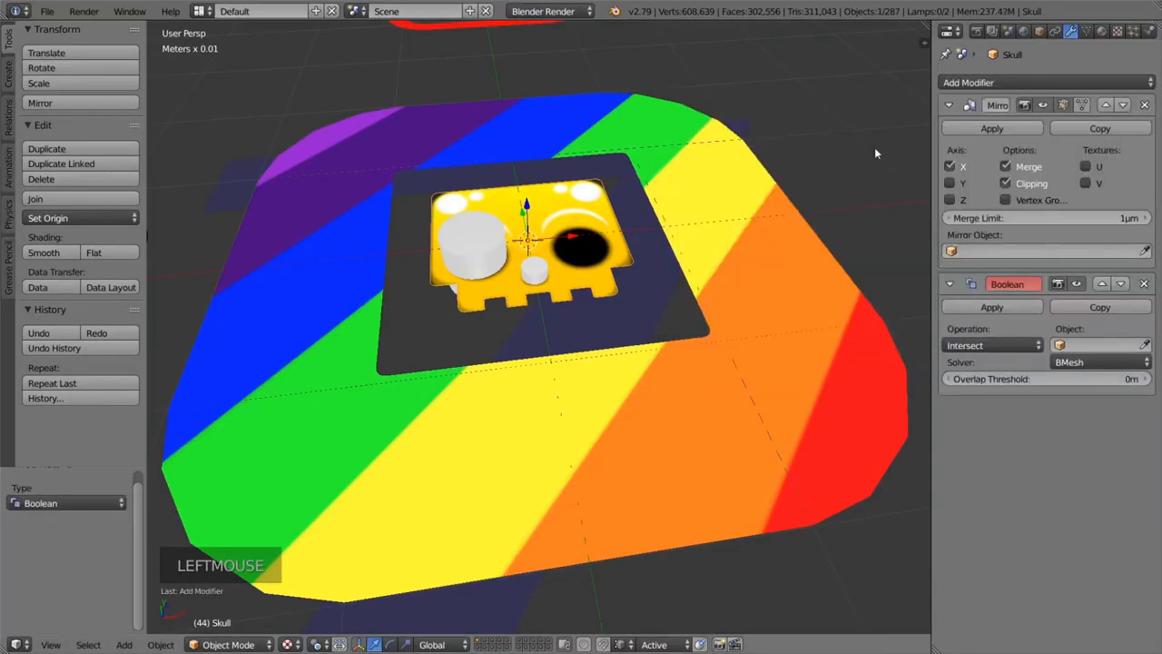
left_click(1145, 345)
left_click(467, 243)
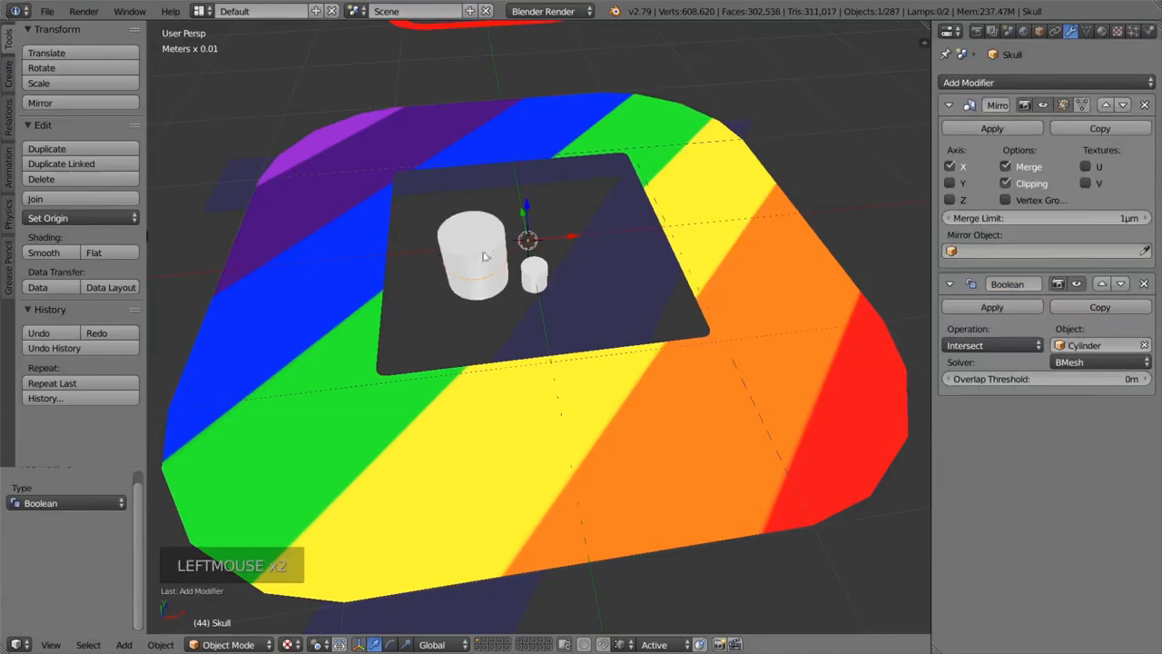
left_click(1038, 347)
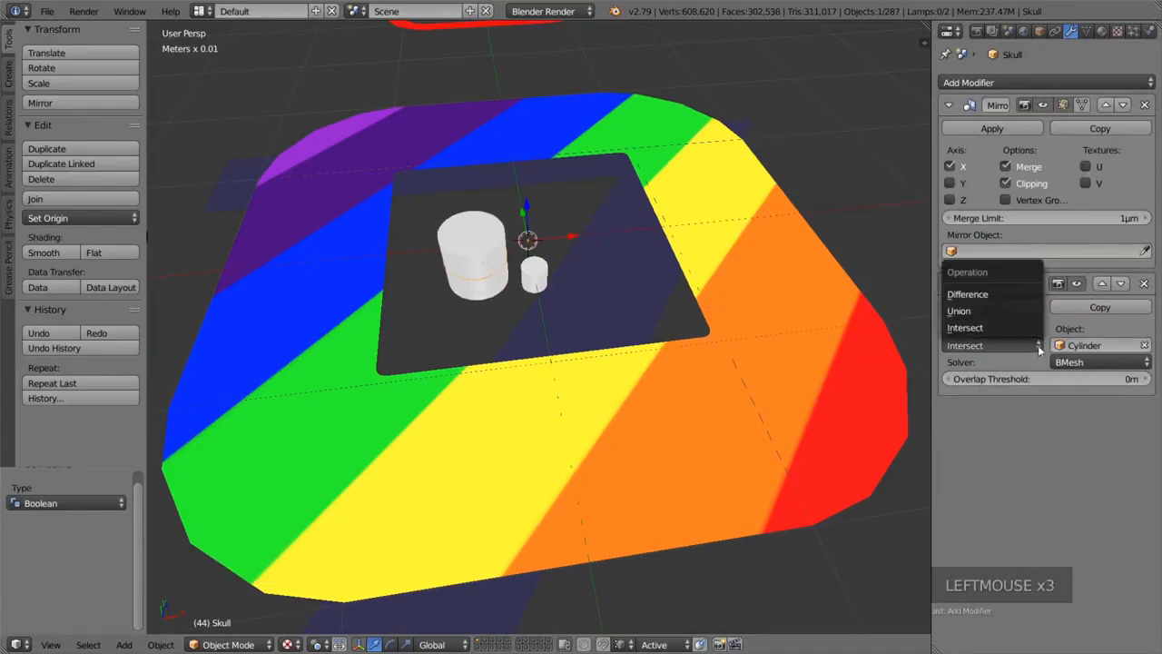
left_click(1002, 295)
Collapse the skull's Mirror and Boolean modifiers and move the Boolean above the Mirror in the stack.
middle_click_drag(599, 268, 559, 400)
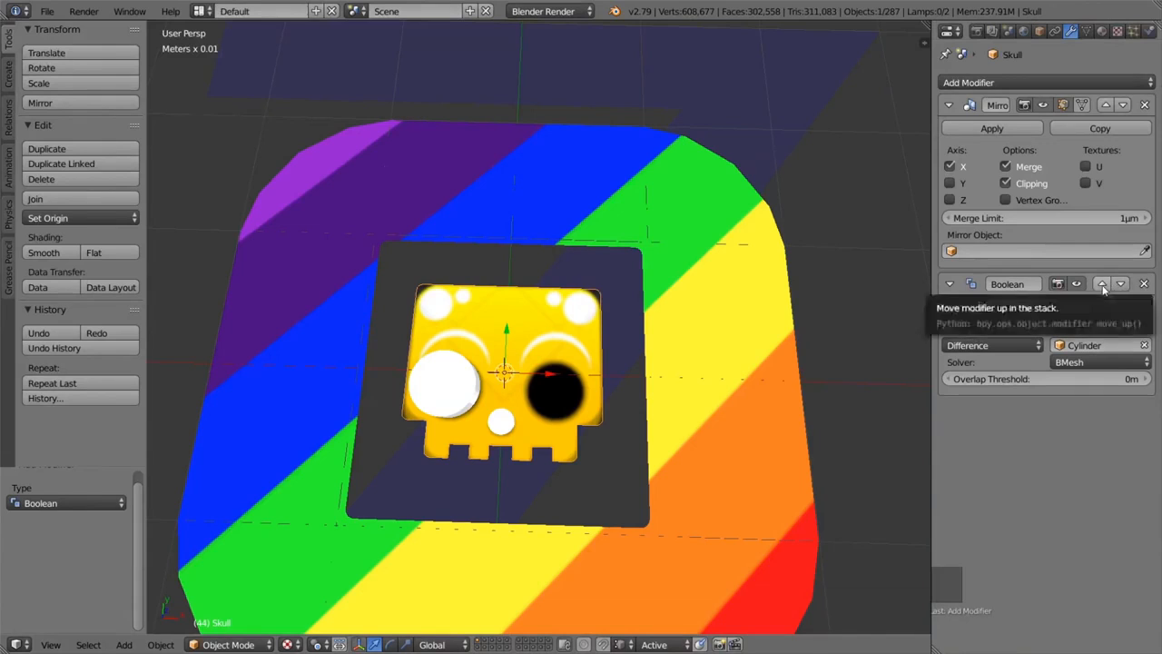
left_click(948, 106)
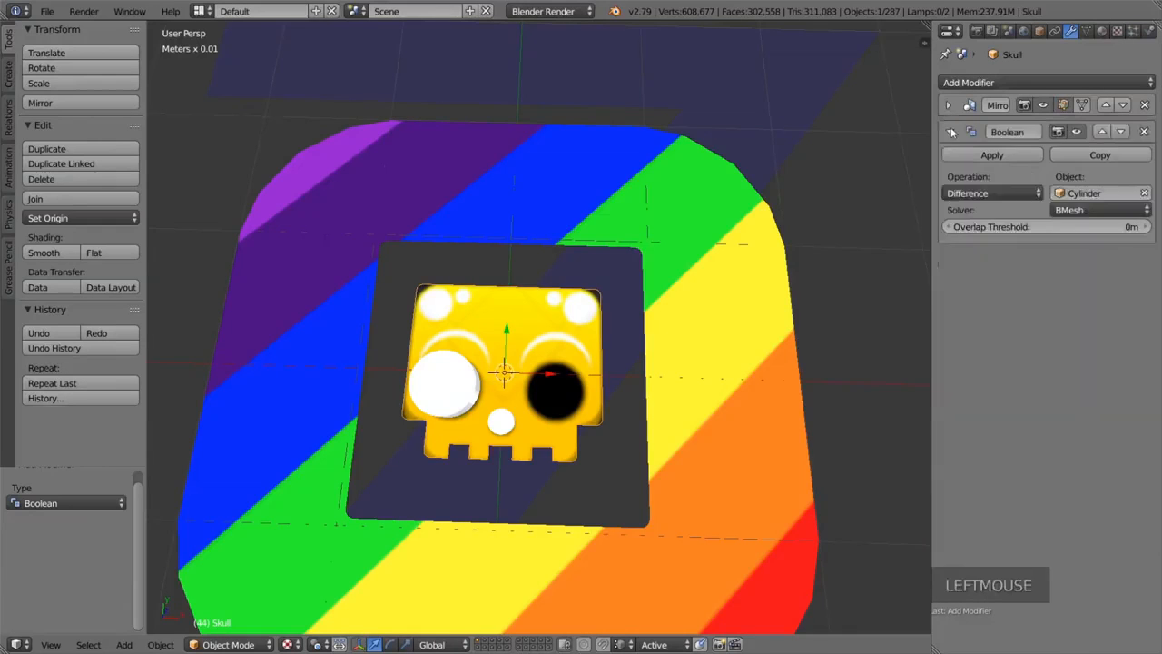
left_click(950, 132)
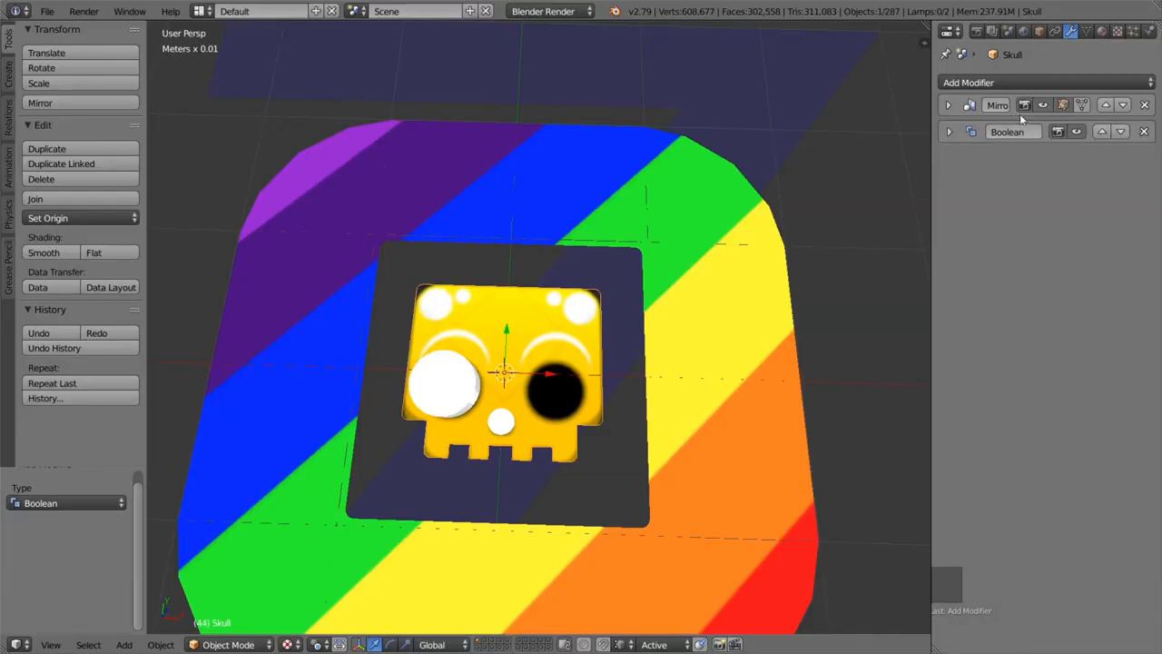
left_click(1102, 132)
middle_click_drag(617, 397, 614, 369)
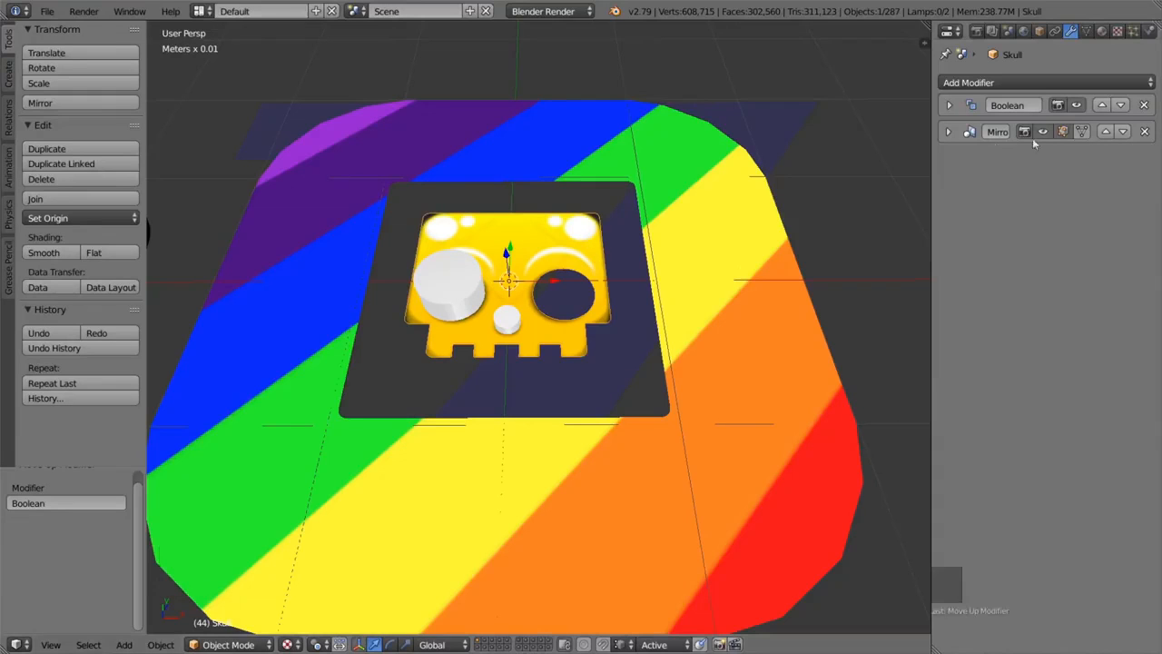
Move the skull's Boolean modifier below the Mirror and back above it to compare the eye cut.
left_click(1120, 105)
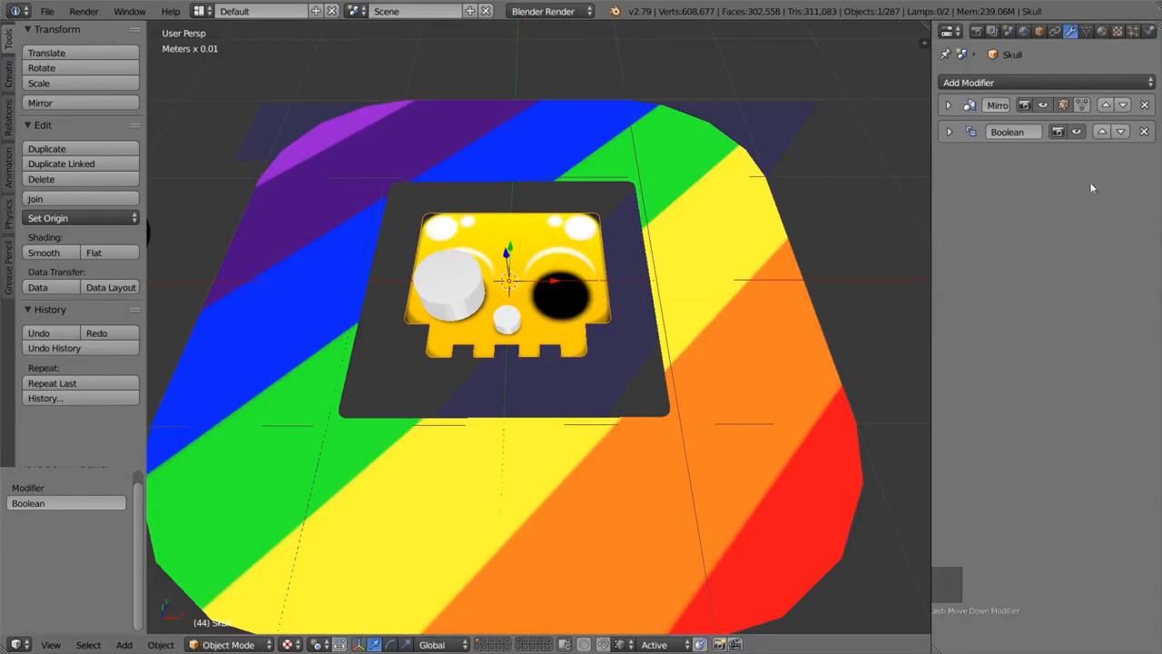
left_click(1102, 132)
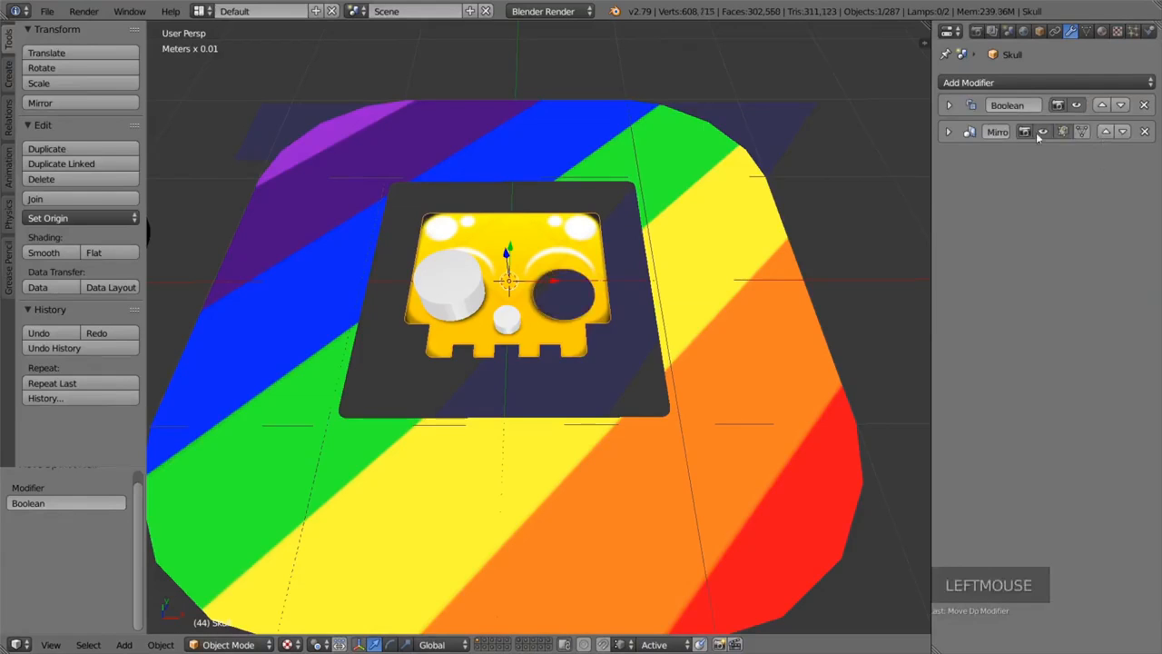
Add a second Boolean modifier to the skull with the nose cylinder as its object and Difference as the operation.
left_click(997, 84)
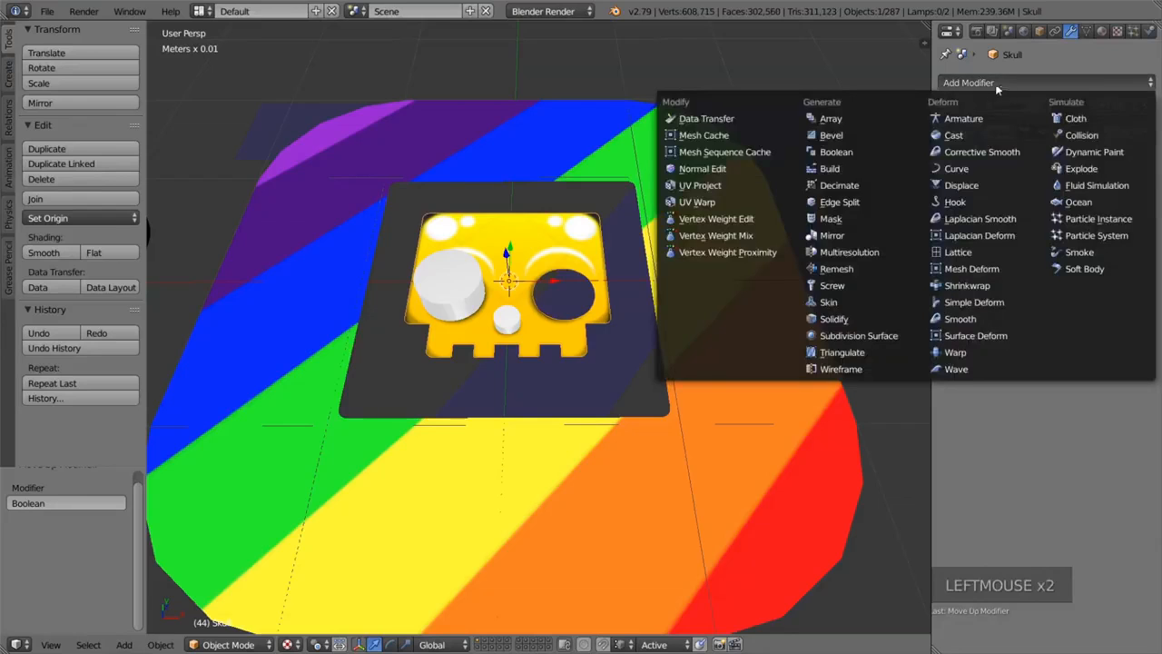
left_click(836, 152)
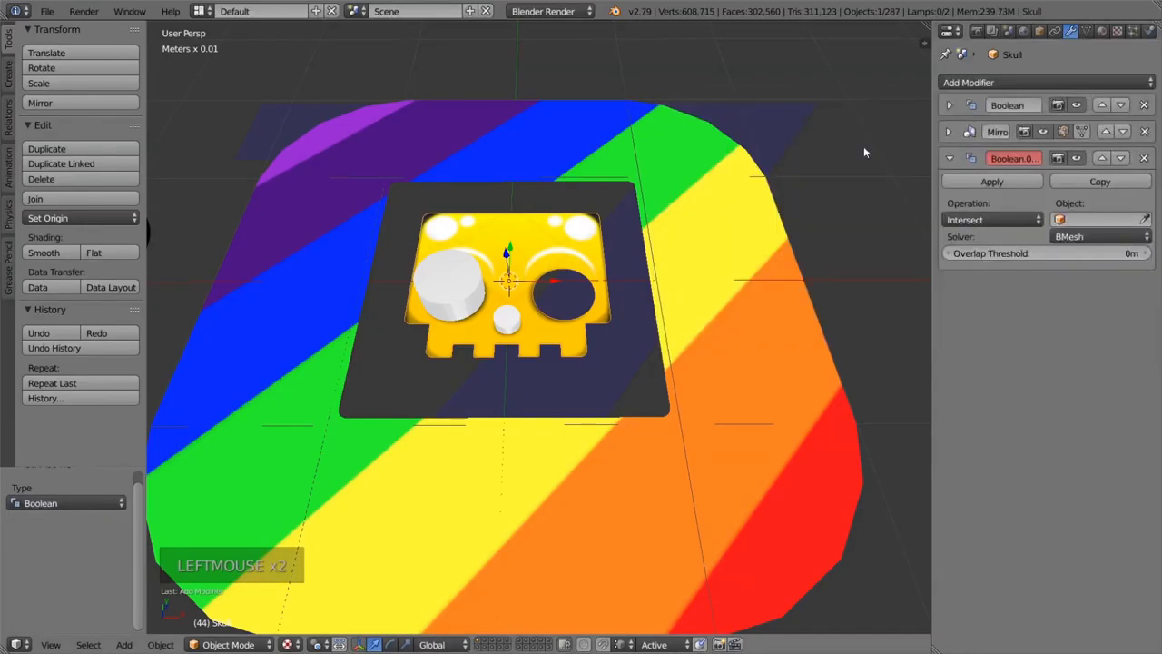
left_click(1146, 219)
left_click(512, 319)
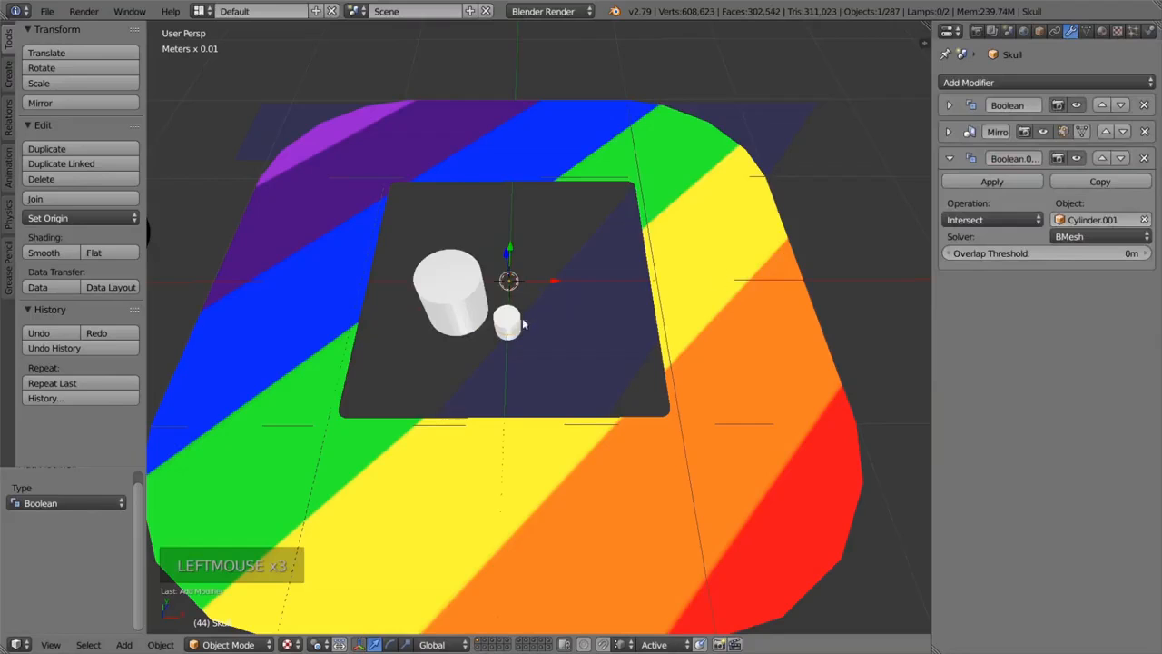
left_click_drag(1017, 222, 1010, 173)
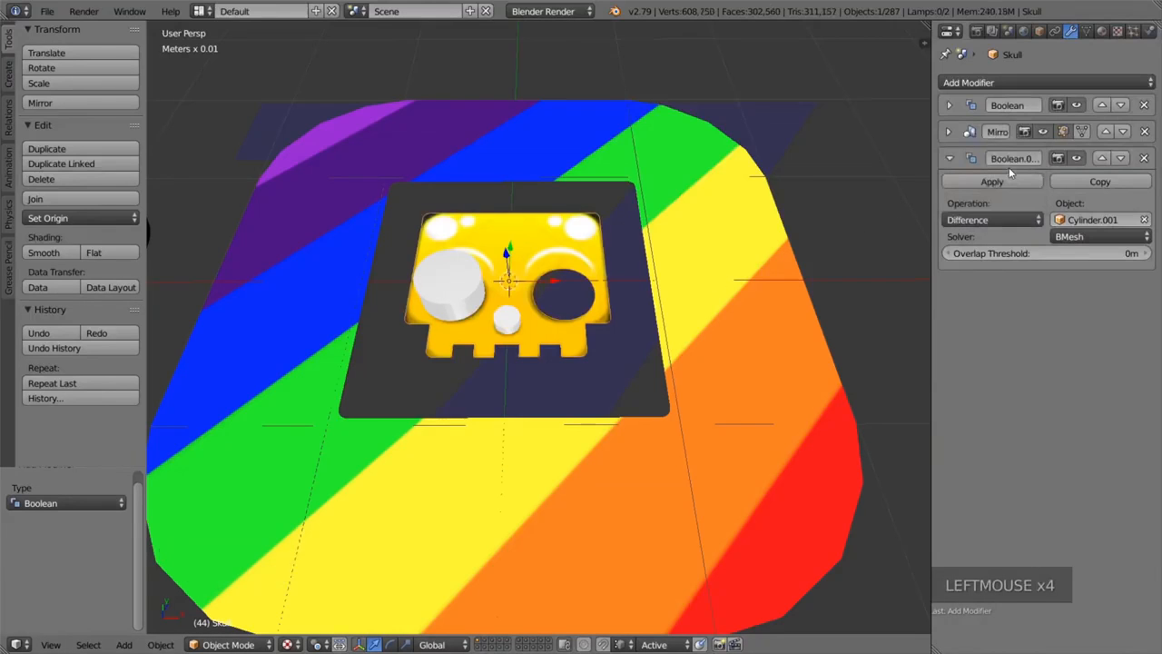
Apply the skull's three modifiers in stack order: eye Boolean, Mirror, then nose Boolean.
left_click(948, 132)
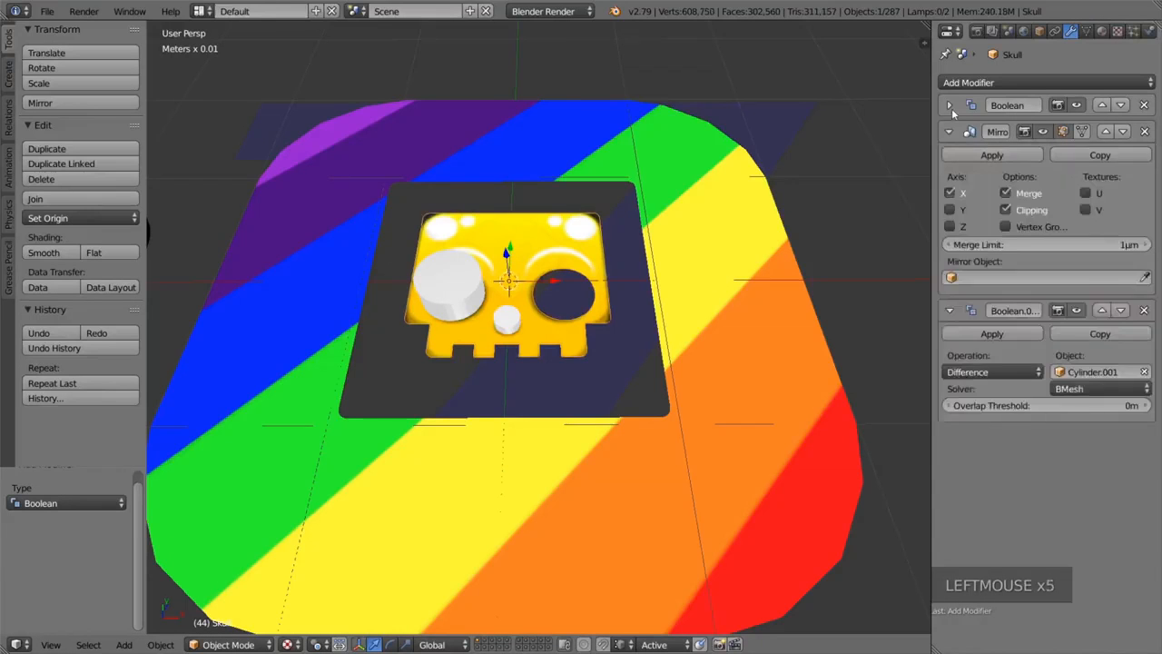
left_click(950, 106)
left_click(999, 129)
left_click(999, 129)
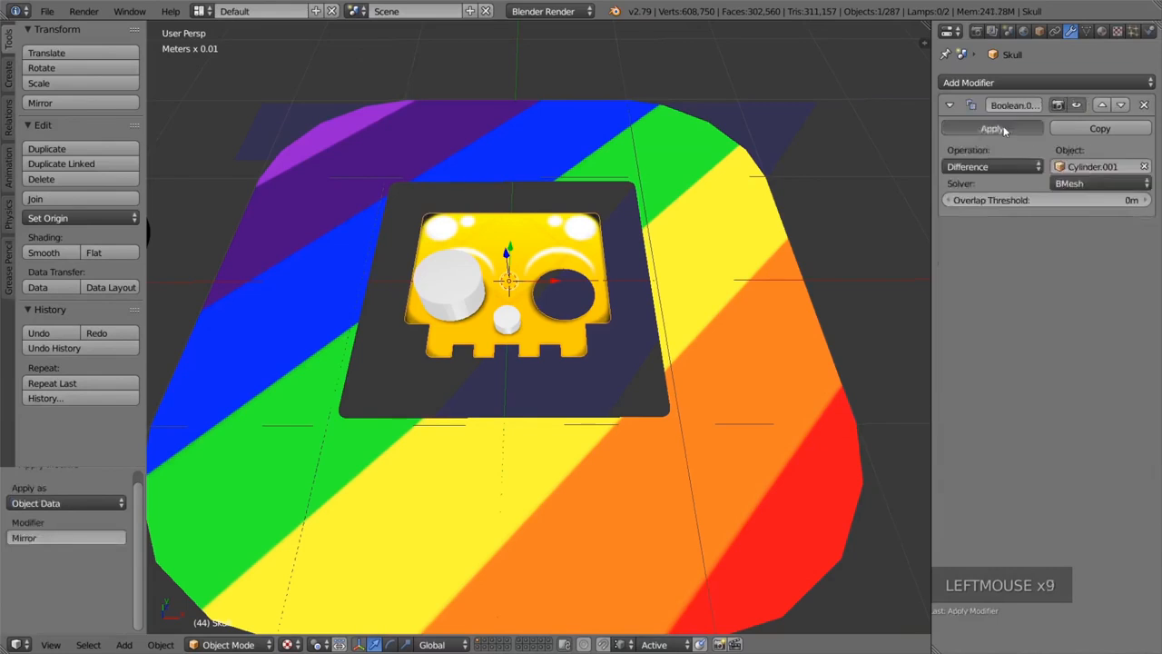
left_click(999, 129)
Delete the eye and nose cylinders used for cutting the skull.
right_click(567, 240)
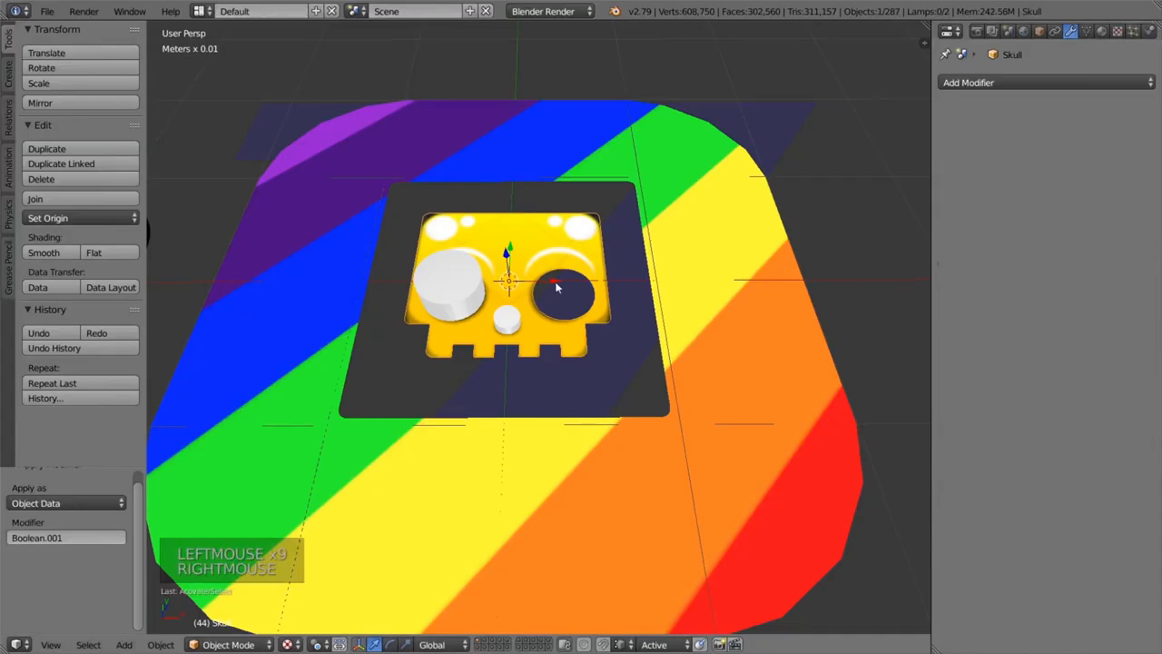
right_click(507, 310)
right_click(461, 292, "shift")
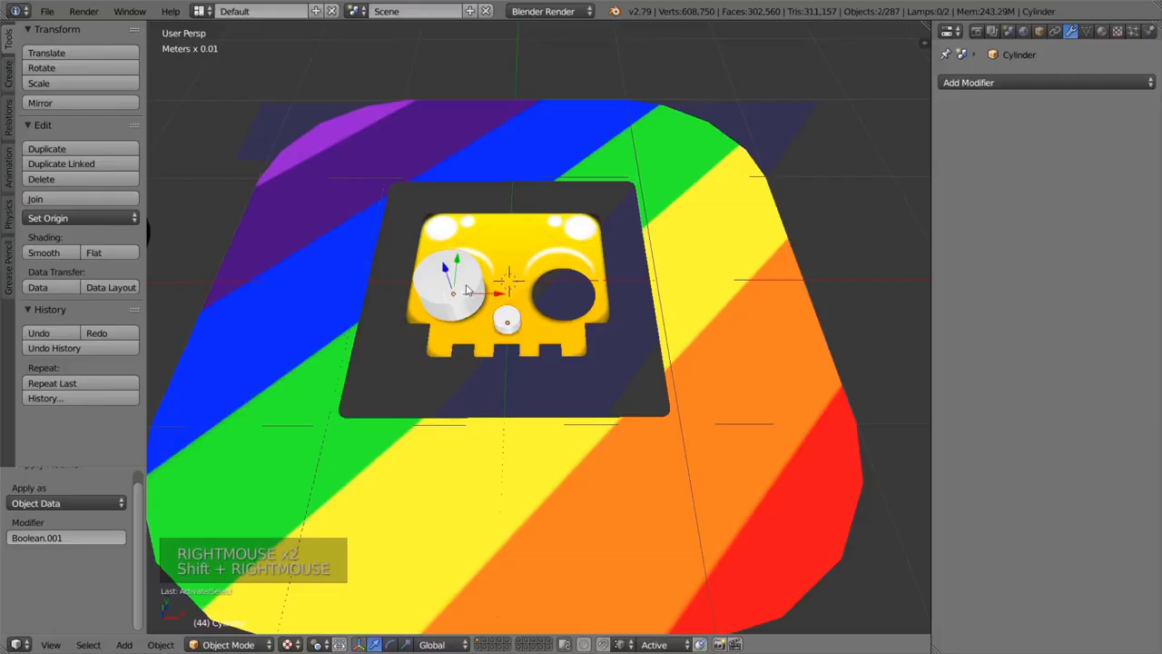
key("x")
left_click(465, 288)
Open the skull mesh in Edit Mode and switch to face selection.
right_click(557, 236)
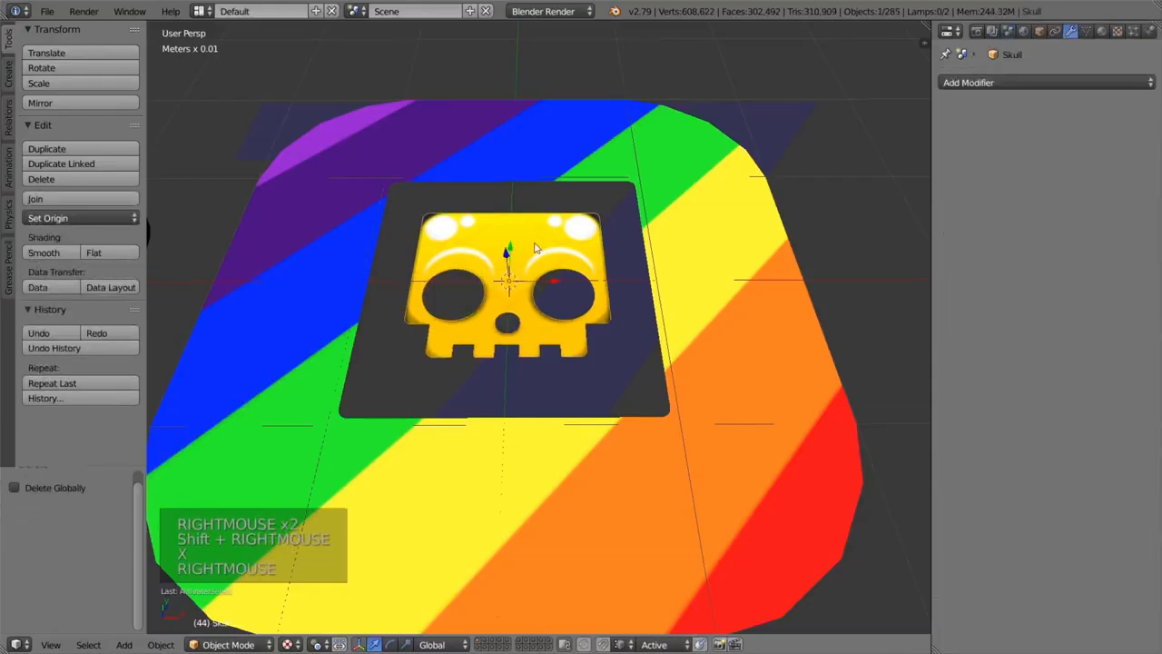
scroll(540, 249, "down", 1)
middle_click_drag(540, 250, 552, 317)
key("Tab")
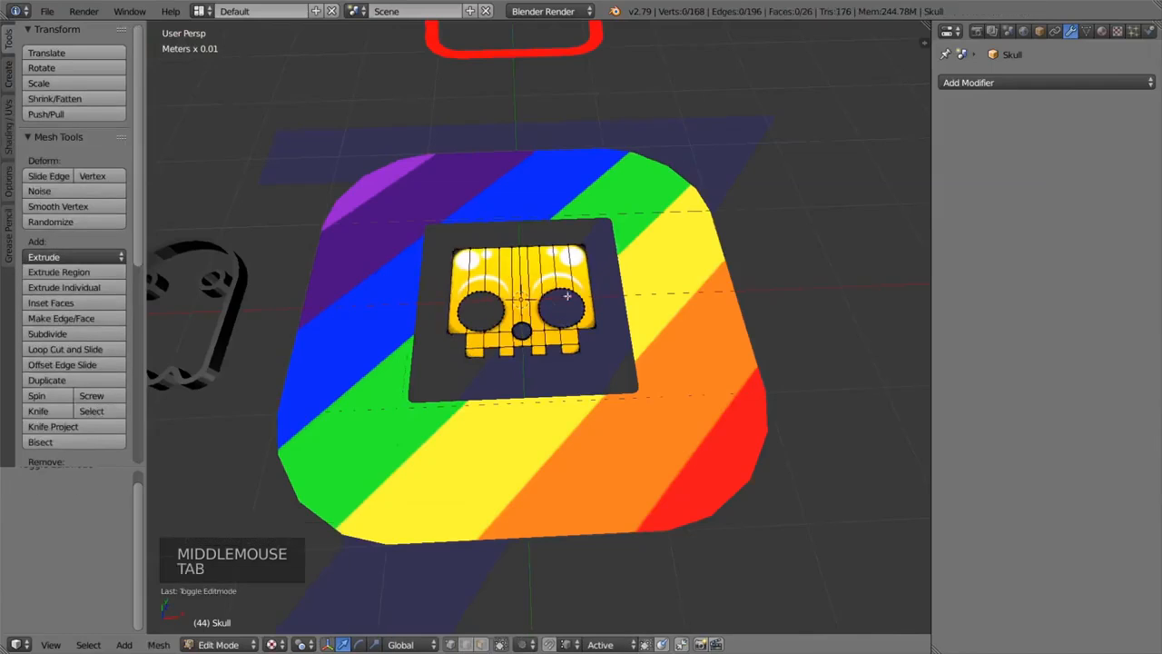
scroll(558, 309, "up", 4)
middle_click_drag(560, 306, 572, 303, "shift")
scroll(577, 295, "down", 1)
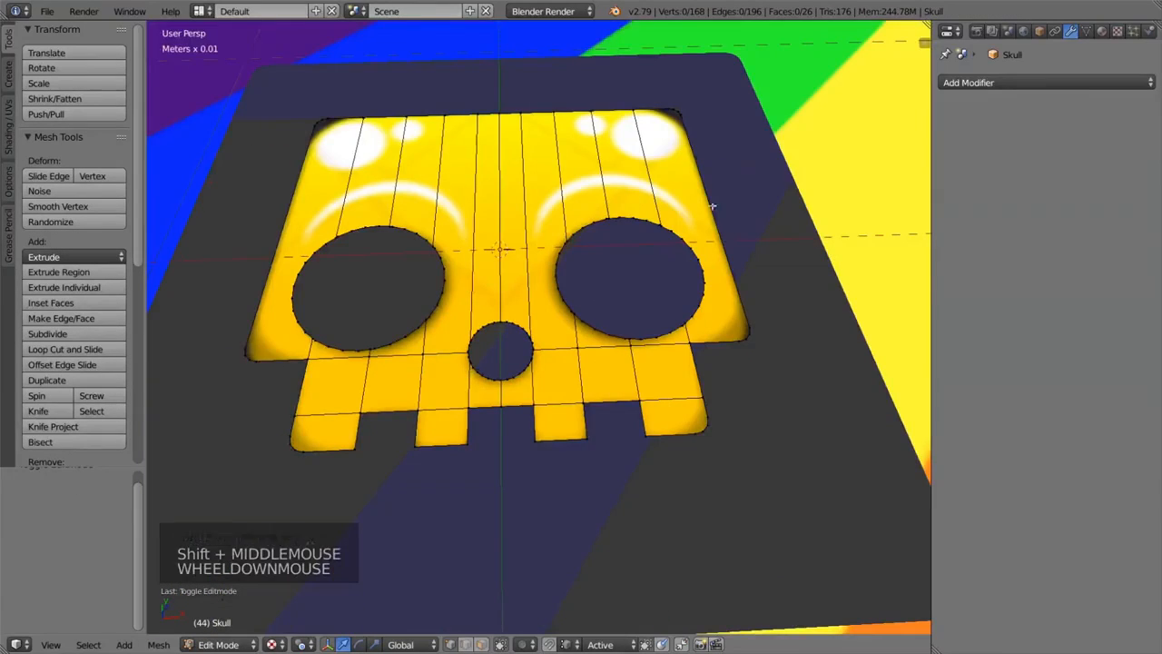
key("ctrl+Tab")
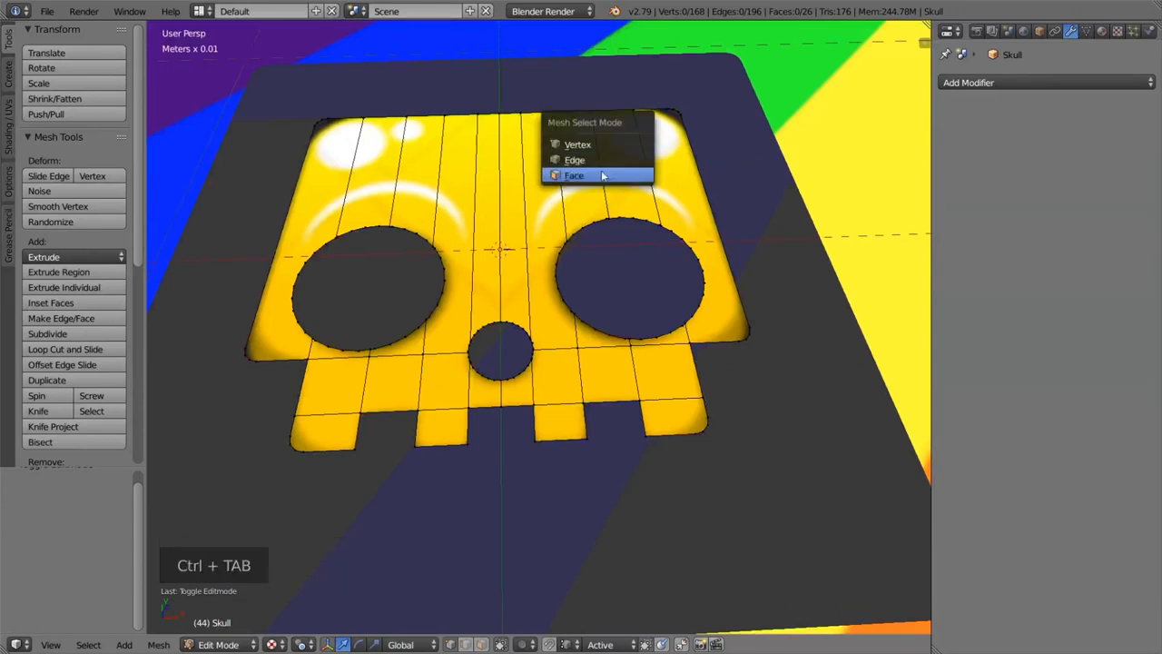
left_click(610, 175)
Select all of the skull's faces, extrude them about 3.08 mm along the normal, and return to Object Mode.
key("a")
scroll(559, 233, "down", 3)
middle_click_drag(559, 233, 601, 272, "shift")
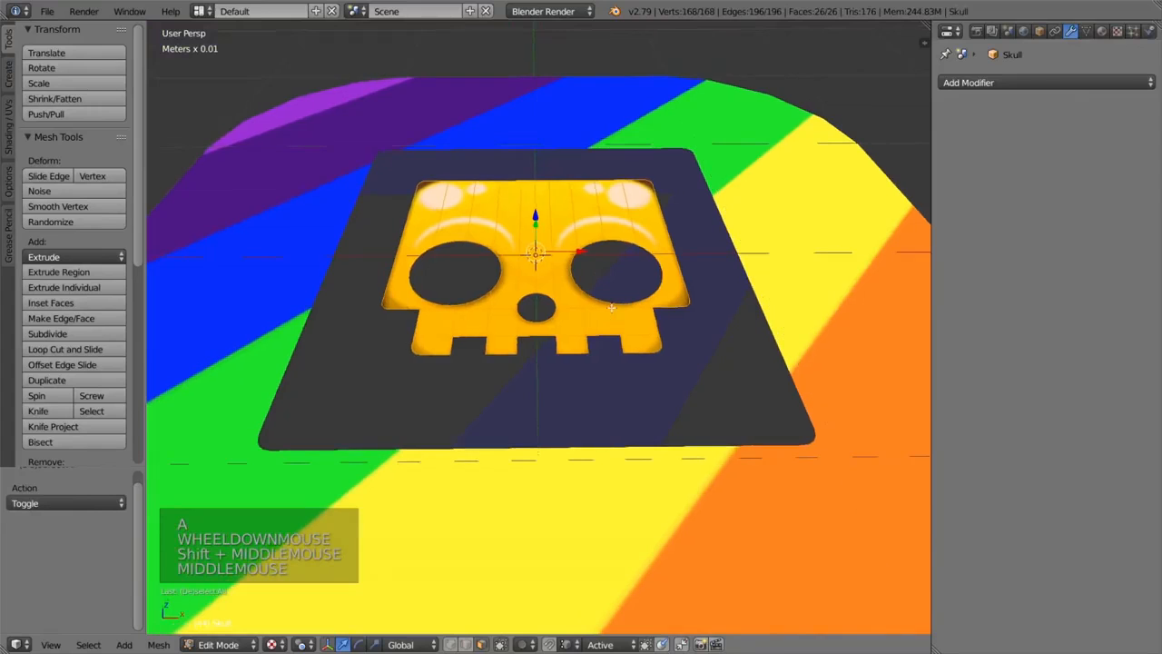
key("e")
key("e")
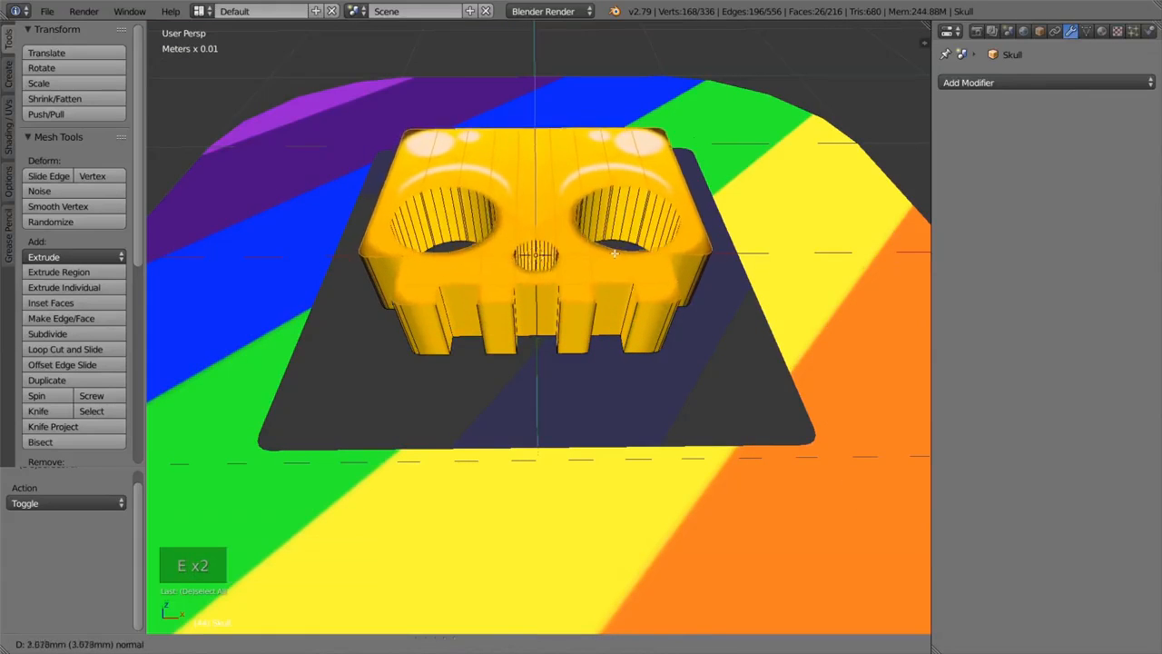
left_click(614, 252)
middle_click_drag(614, 252, 640, 320)
scroll(635, 286, "down", 3)
scroll(639, 297, "up", 1)
scroll(622, 280, "down", 1, "shift")
scroll(623, 281, "down", 1)
scroll(587, 329, "up", 1)
key("Tab")
Move the skull about -4.95 cm along X, placing it beside the ghost symbol on the far side from the rainbow shape.
scroll(577, 318, "down", 1)
scroll(641, 319, "down", 1)
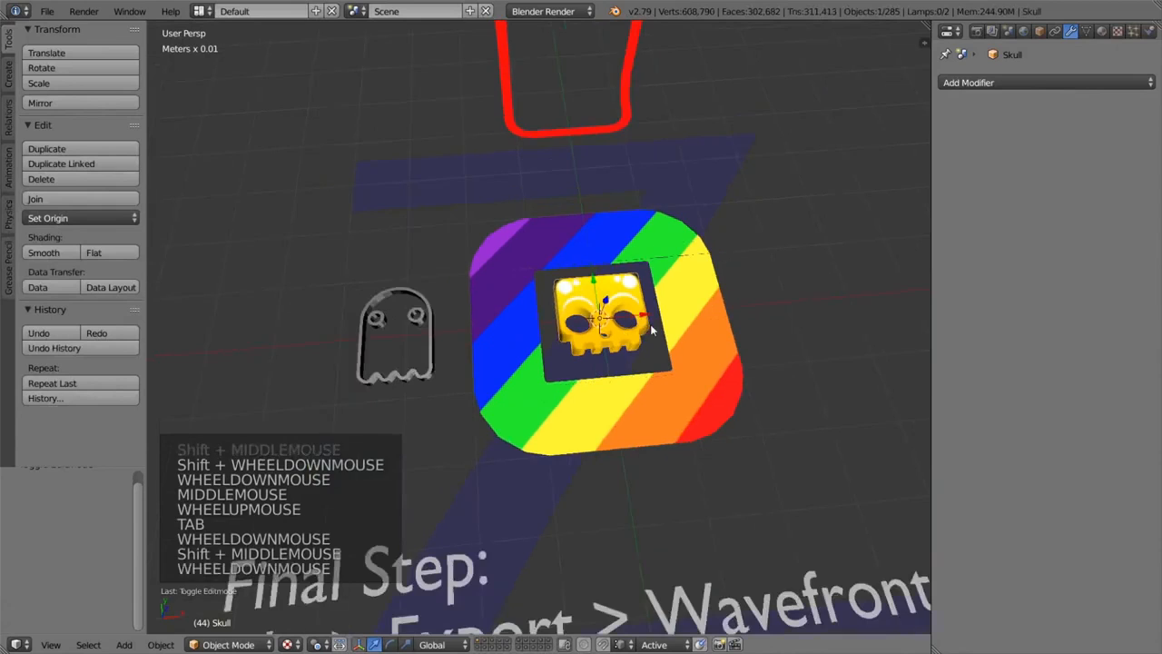
left_click_drag(642, 320, 332, 323)
middle_click_drag(367, 309, 534, 296, "shift")
scroll(534, 296, "down", 3)
middle_click_drag(554, 363, 585, 414, "shift")
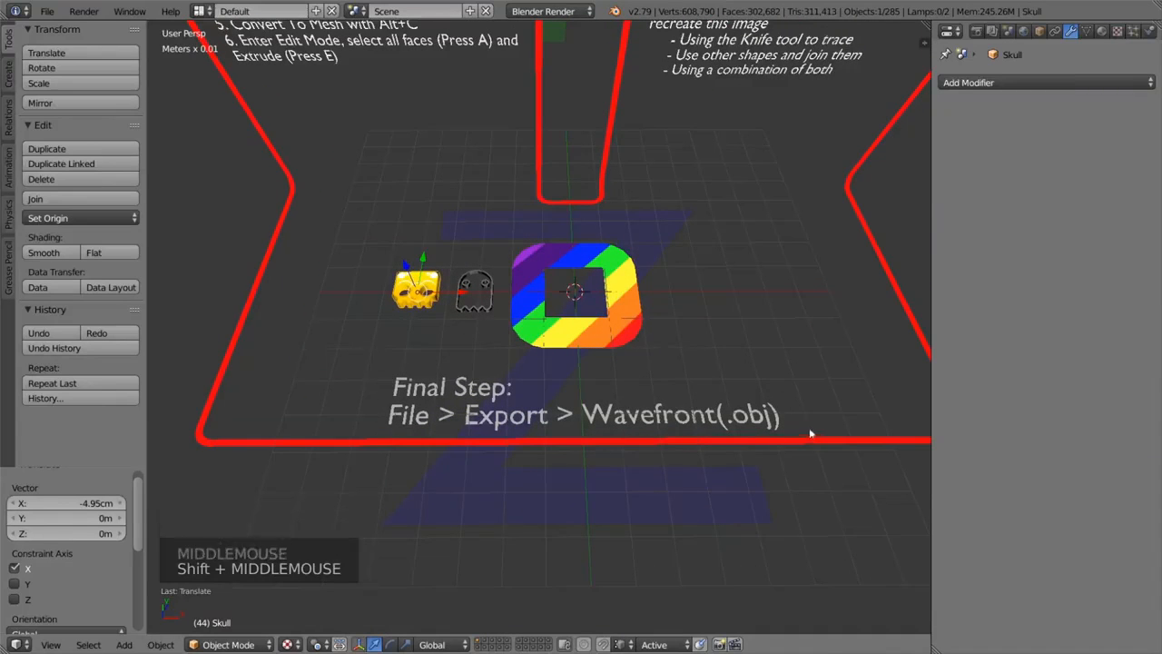
right_click(437, 285)
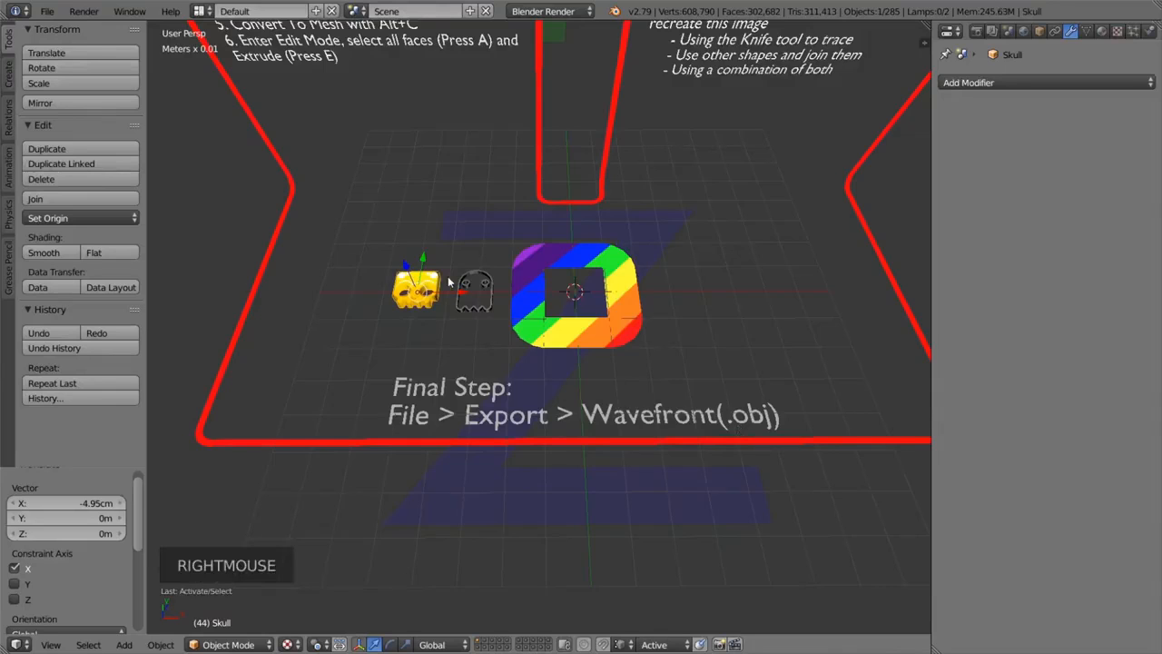
left_click(46, 11)
mouse_move(141, 320)
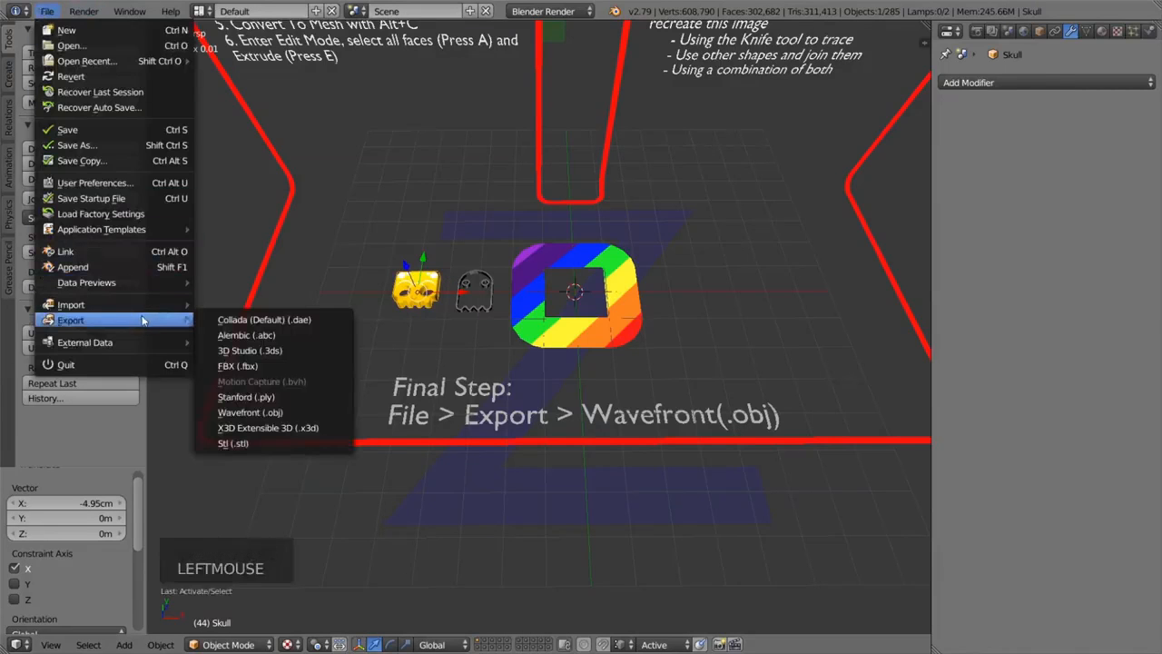
left_click(320, 416)
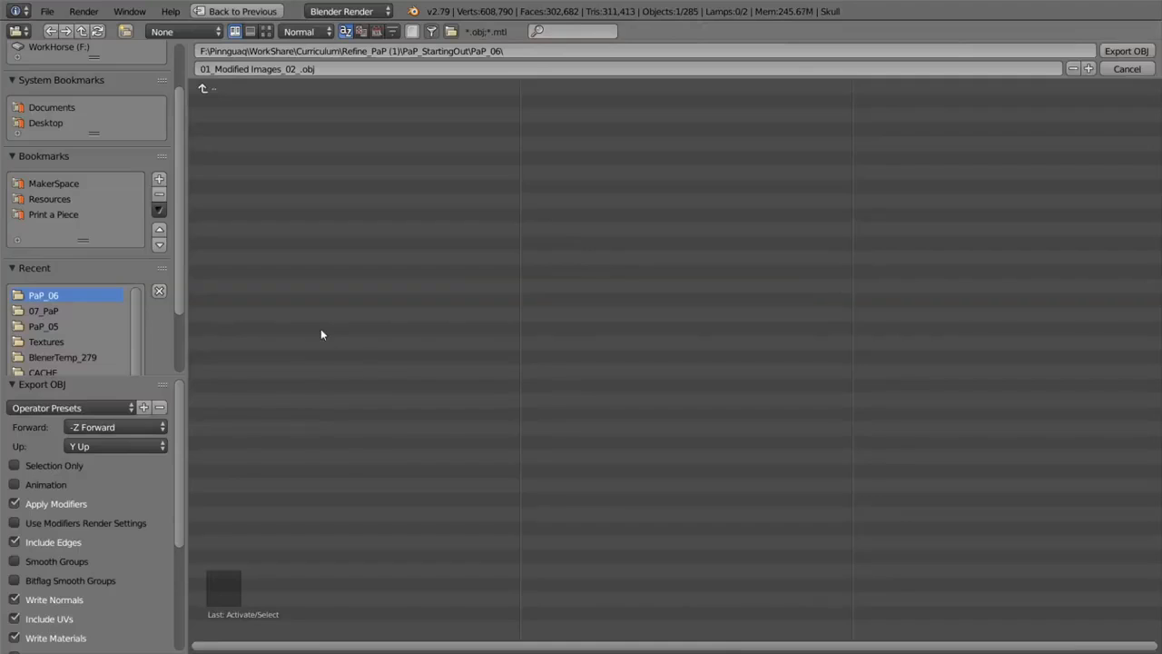
scroll(148, 488, "down", 2)
scroll(148, 487, "up", 3)
scroll(148, 487, "down", 10)
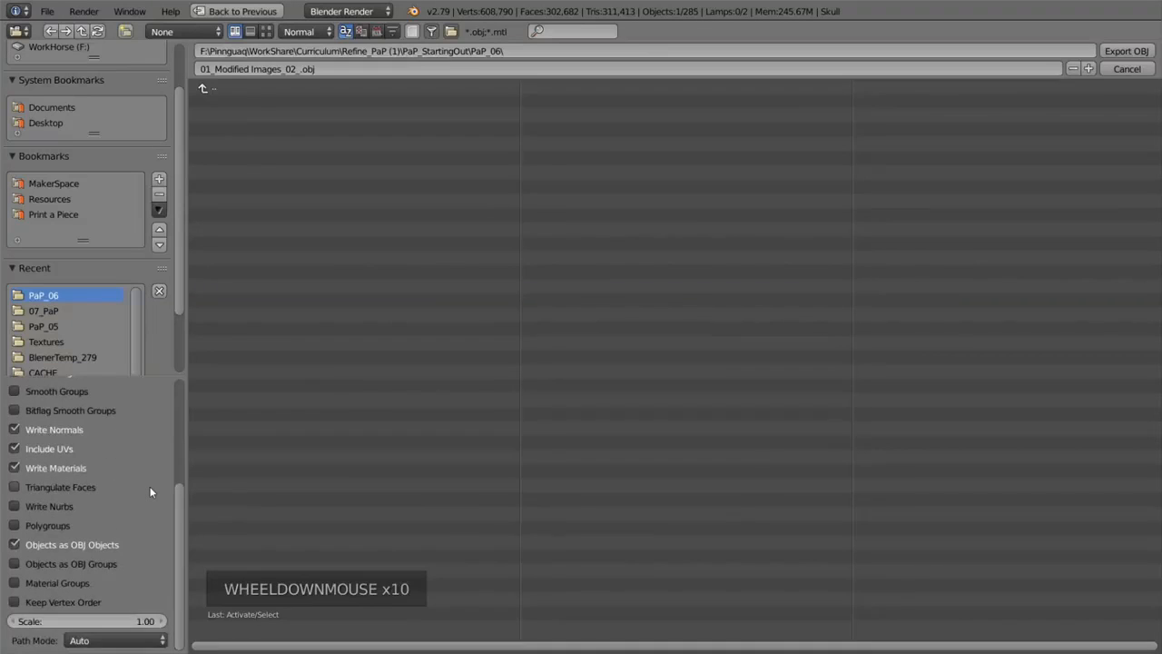
scroll(148, 488, "up", 8)
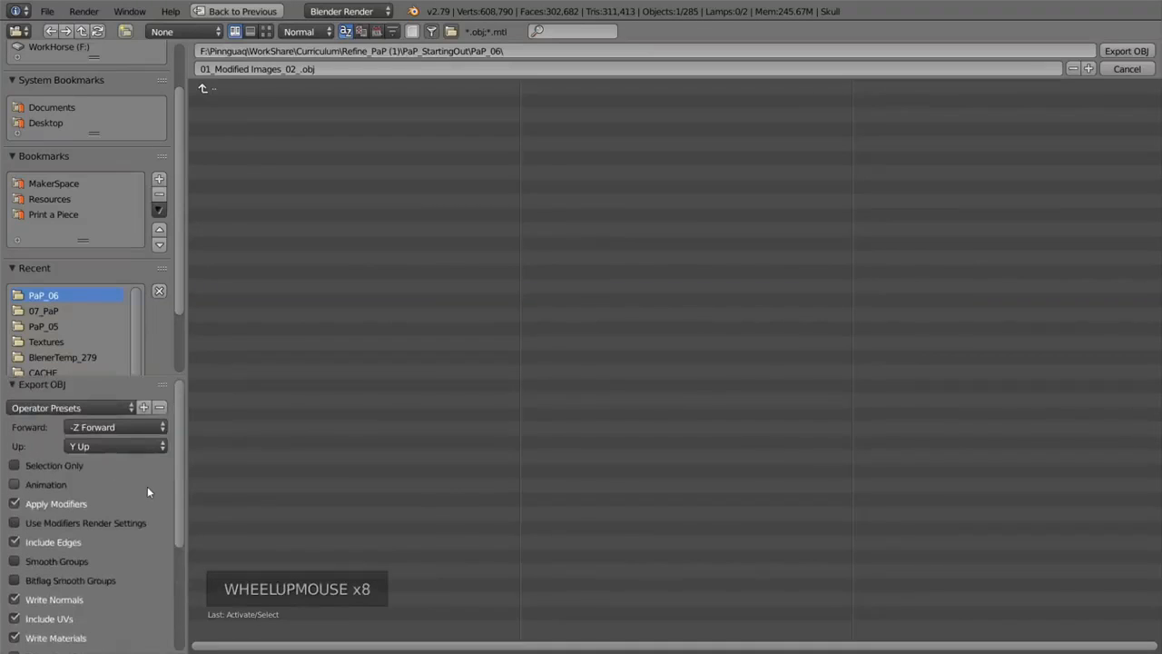
left_click(15, 465)
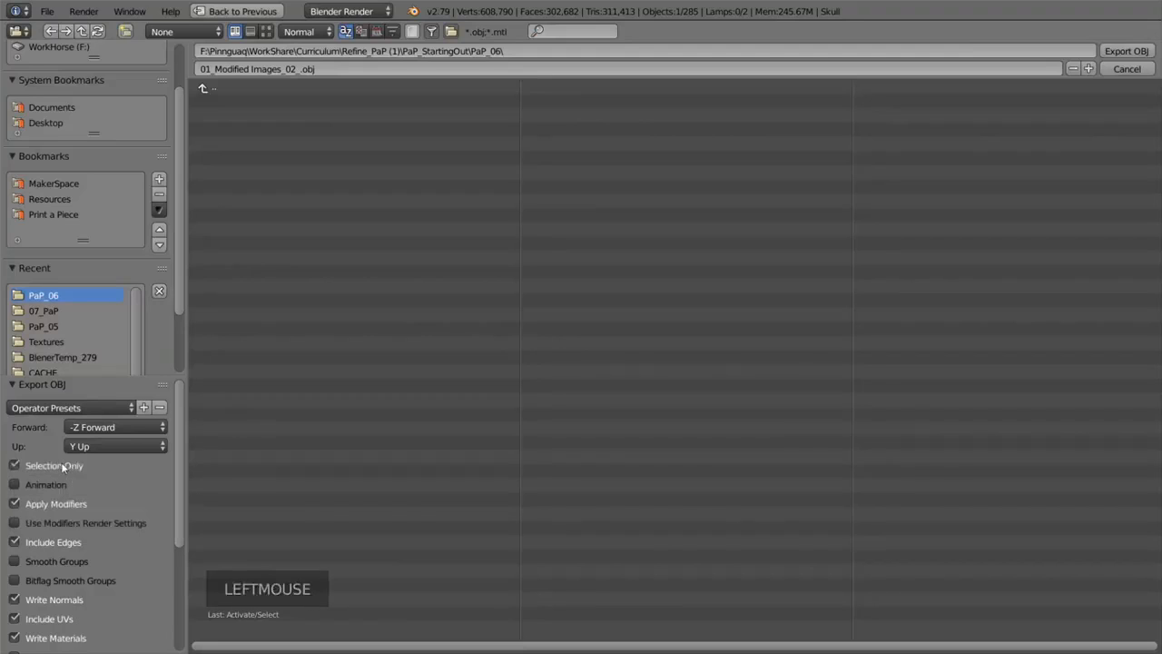
left_click(1119, 70)
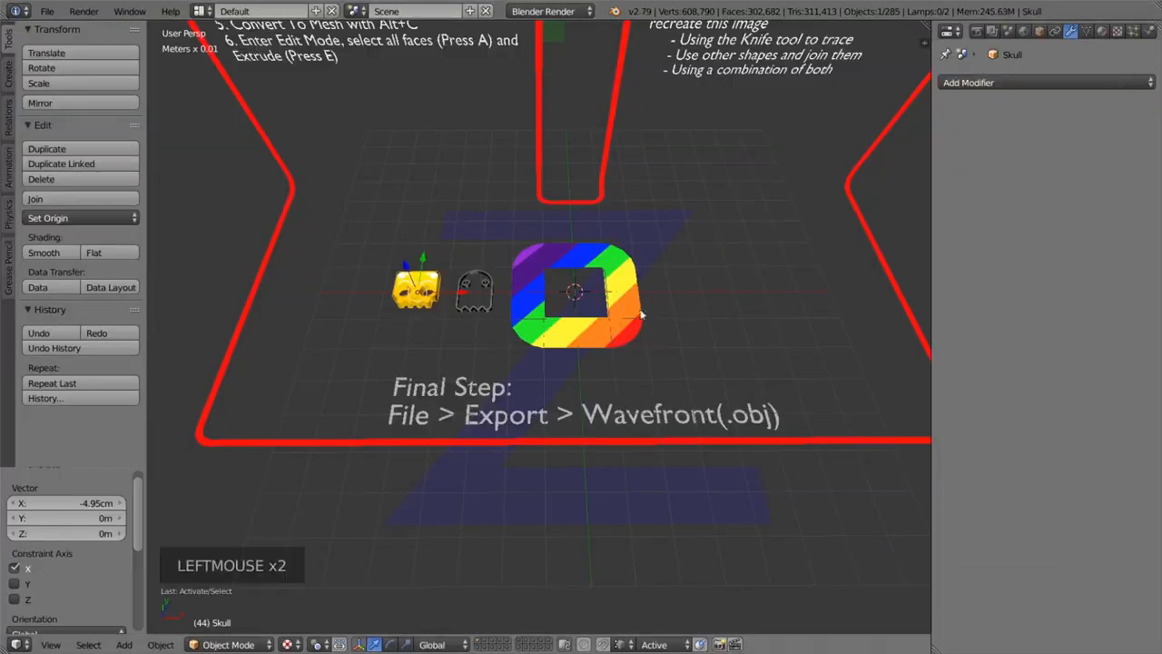
Start a Wavefront (.obj) export of the selected skull with Selection Only enabled.
right_click(434, 284)
left_click(46, 11)
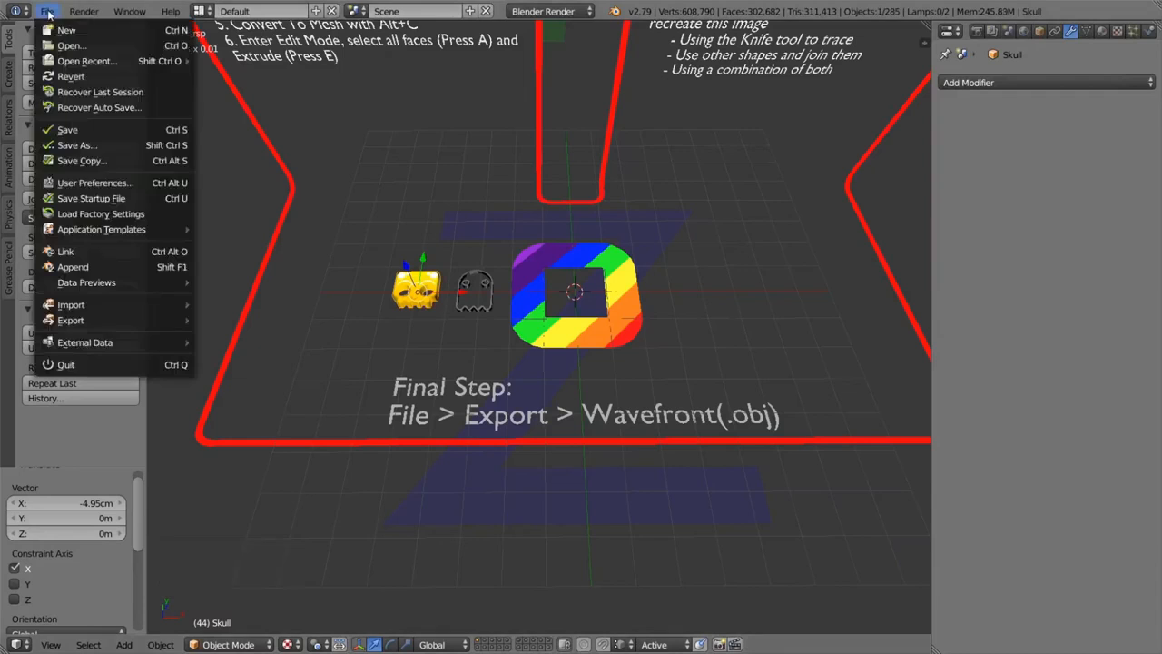
left_click(120, 320)
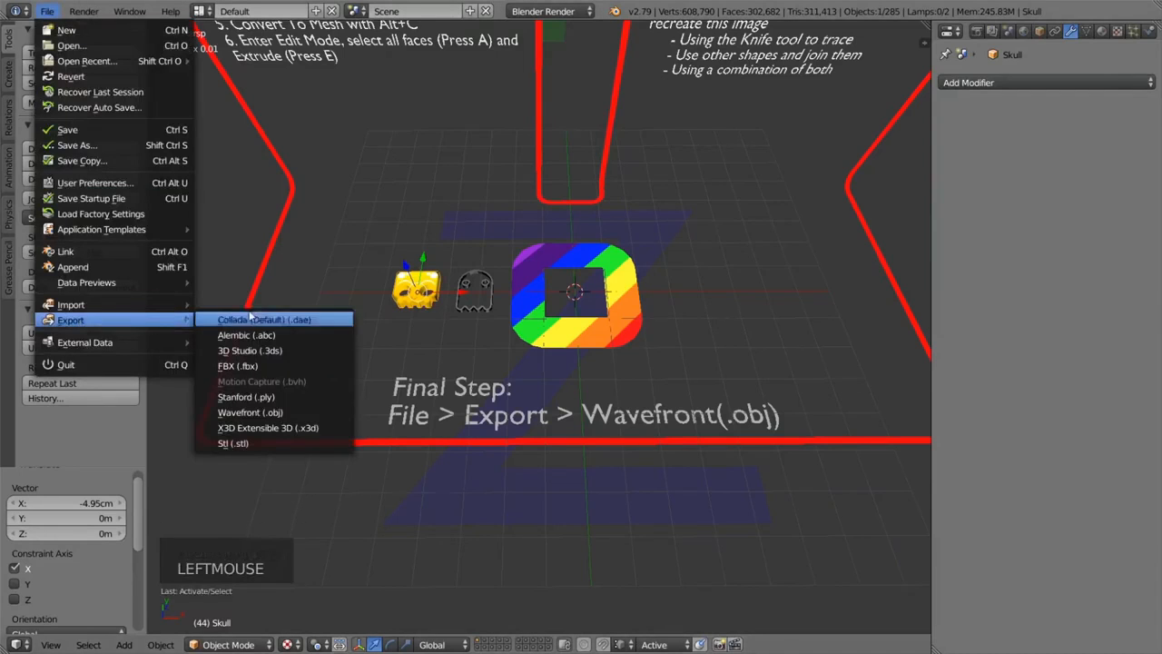
left_click(263, 413)
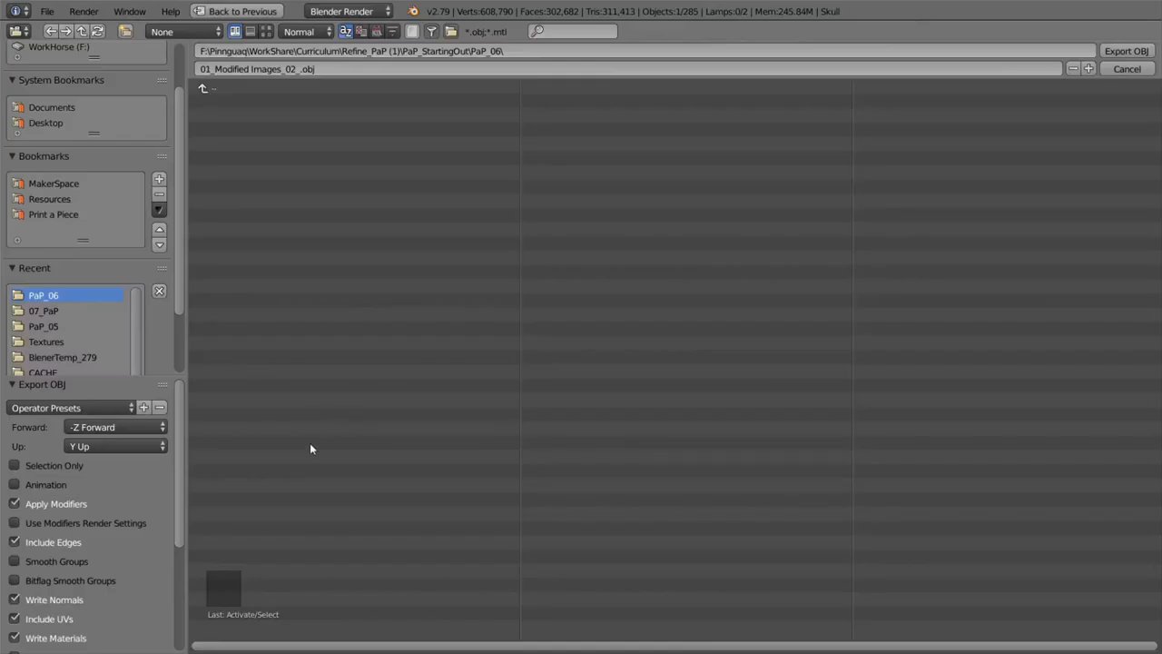
left_click(50, 464)
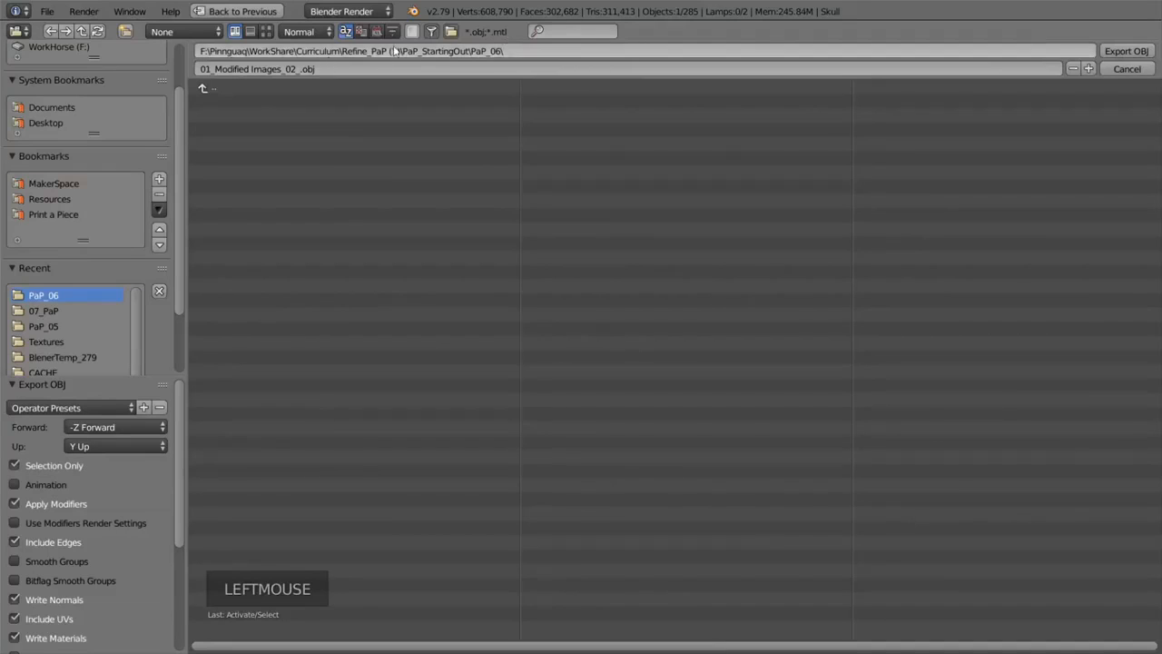
Name the export file BRBunnie_skull.obj.
left_click(210, 71)
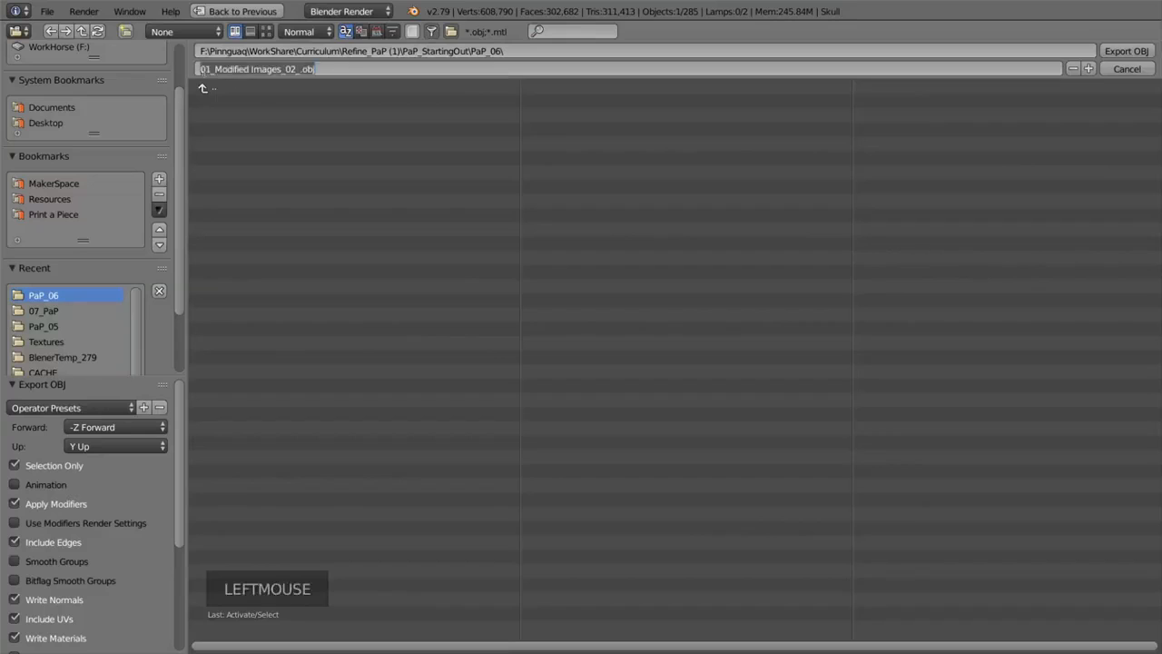
left_click_drag(210, 70, 179, 69)
type("BRB")
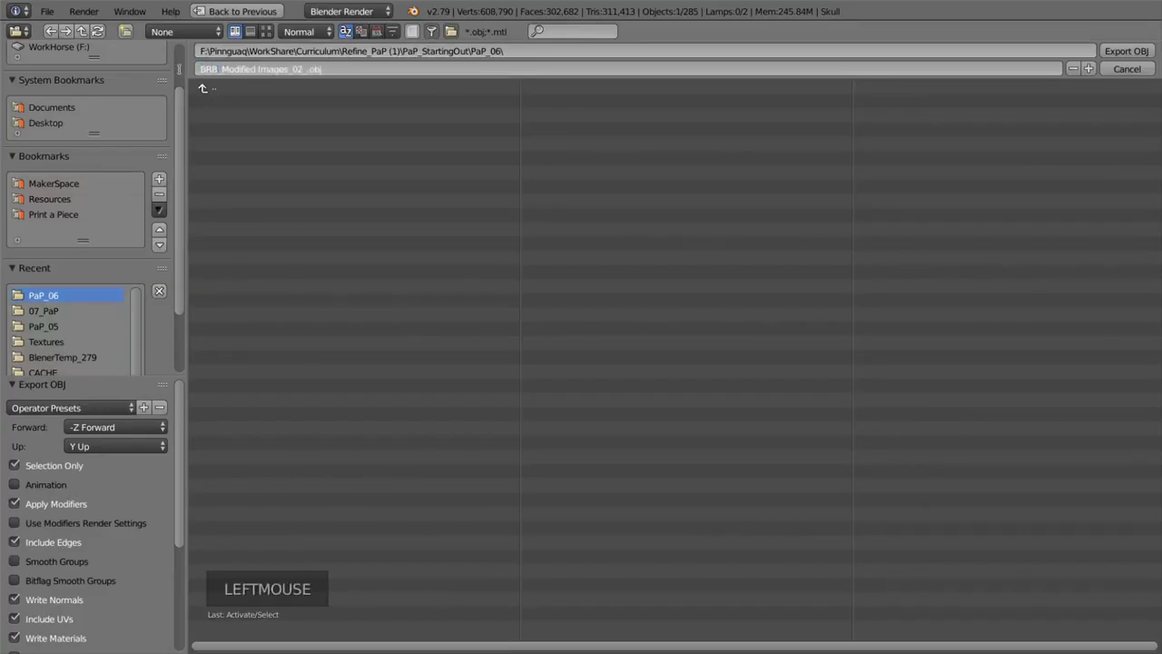
type("anim")
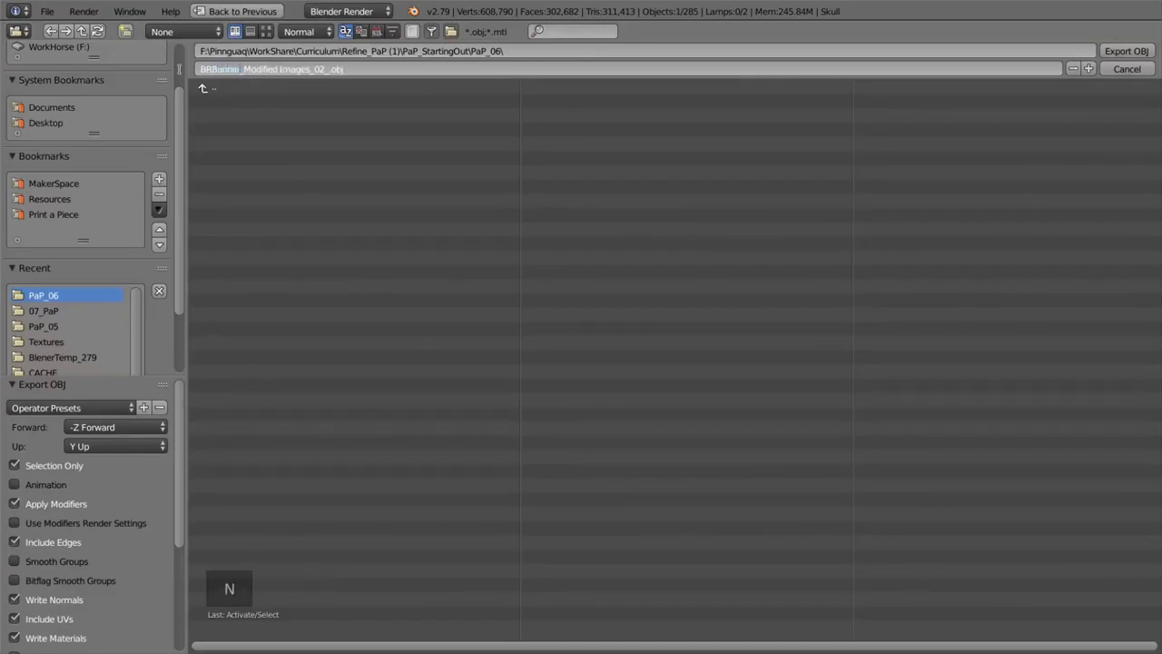
key("Right")
key("Right")
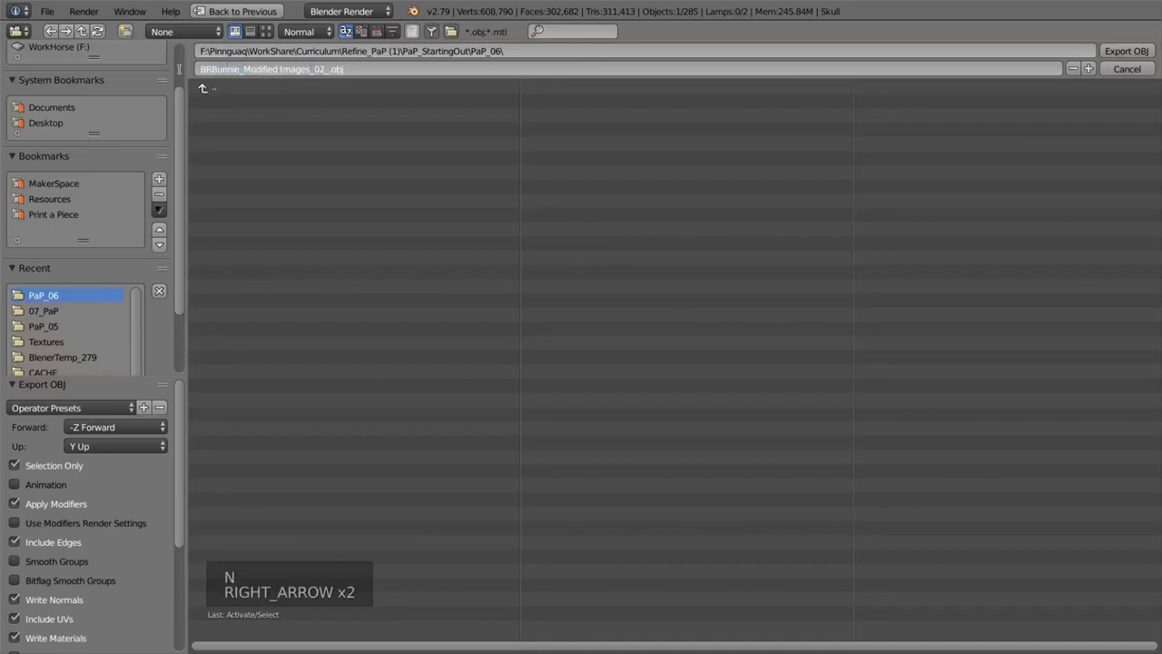
key("Right")
key("BackSpace")
key("BackSpace")
key("BackSpace")
key("BackSpace")
key("BackSpace")
key("BackSpace")
key("BackSpace")
key("BackSpace")
key("BackSpace")
key("BackSpace")
key("BackSpace")
key("BackSpace")
key("BackSpace")
key("BackSpace")
key("BackSpace")
key("BackSpace")
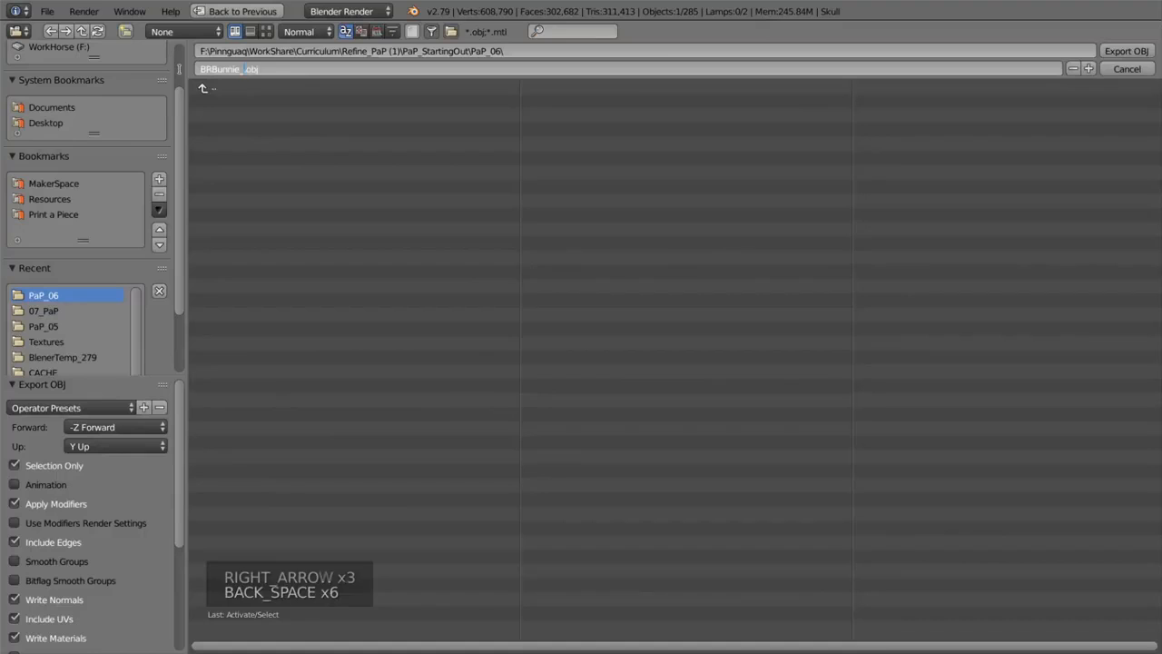
type("1skull")
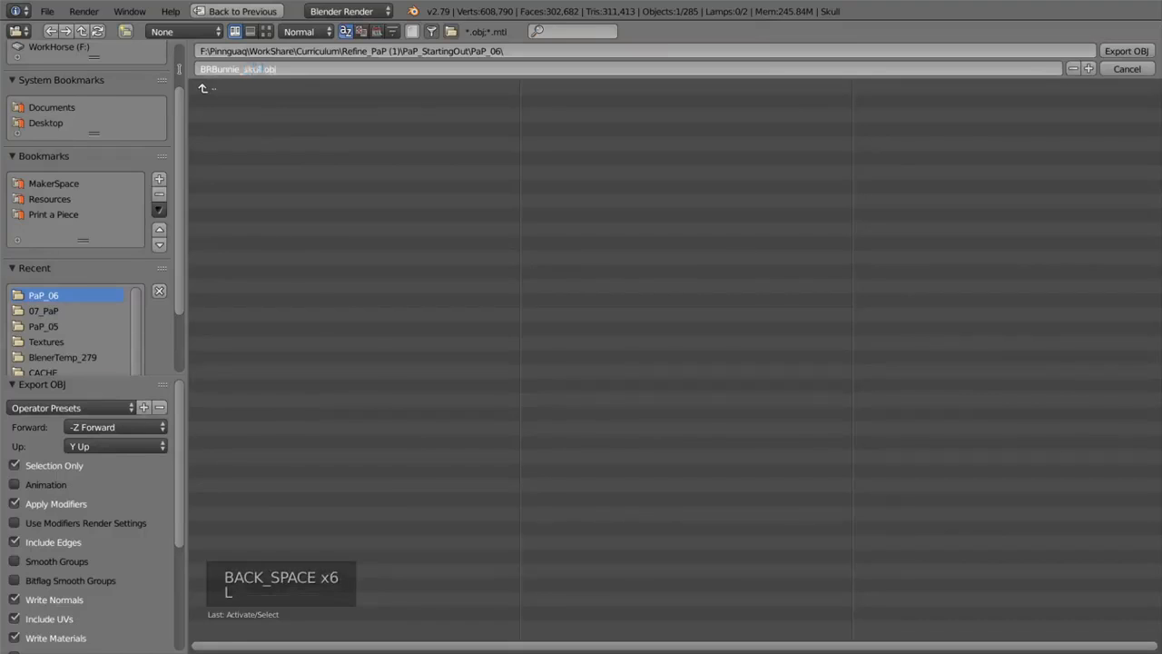
Finish exporting the skull as OBJ and start a Wavefront (.obj) export of the ghost symbol.
left_click(1126, 52)
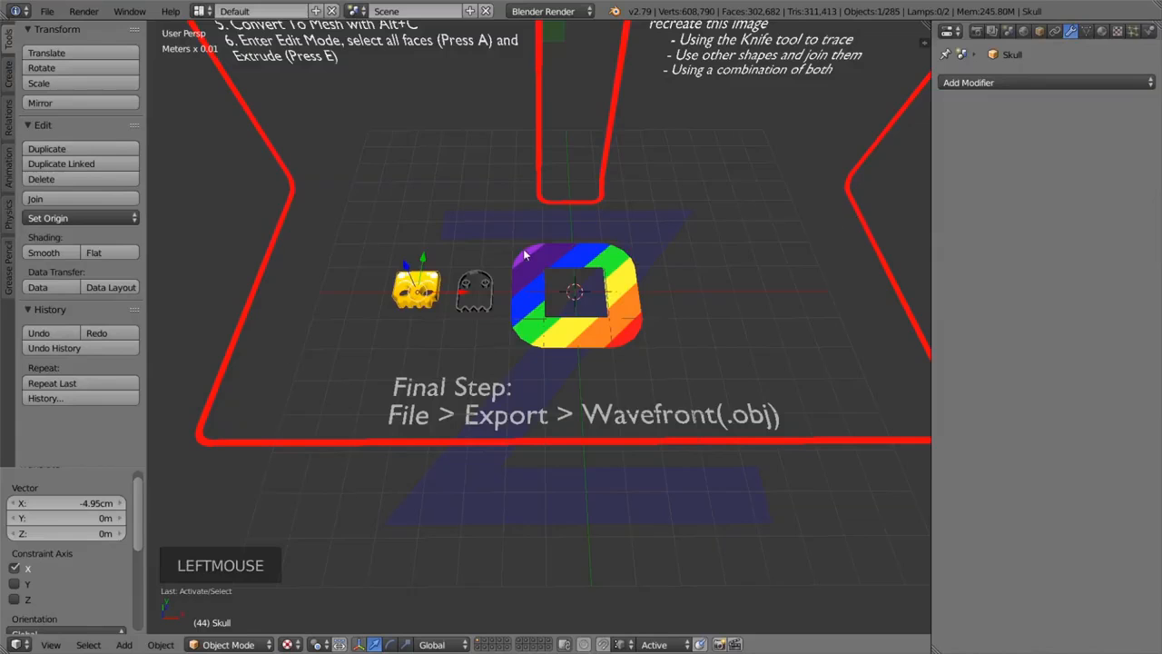
right_click(506, 297)
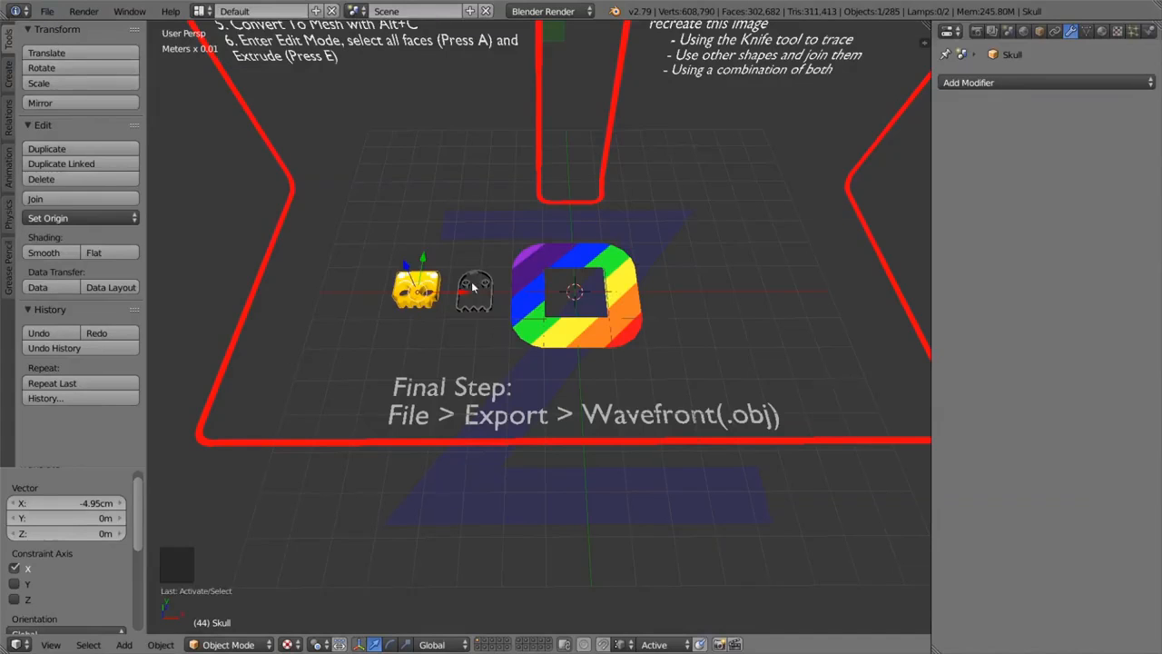
left_click(47, 11)
mouse_move(181, 319)
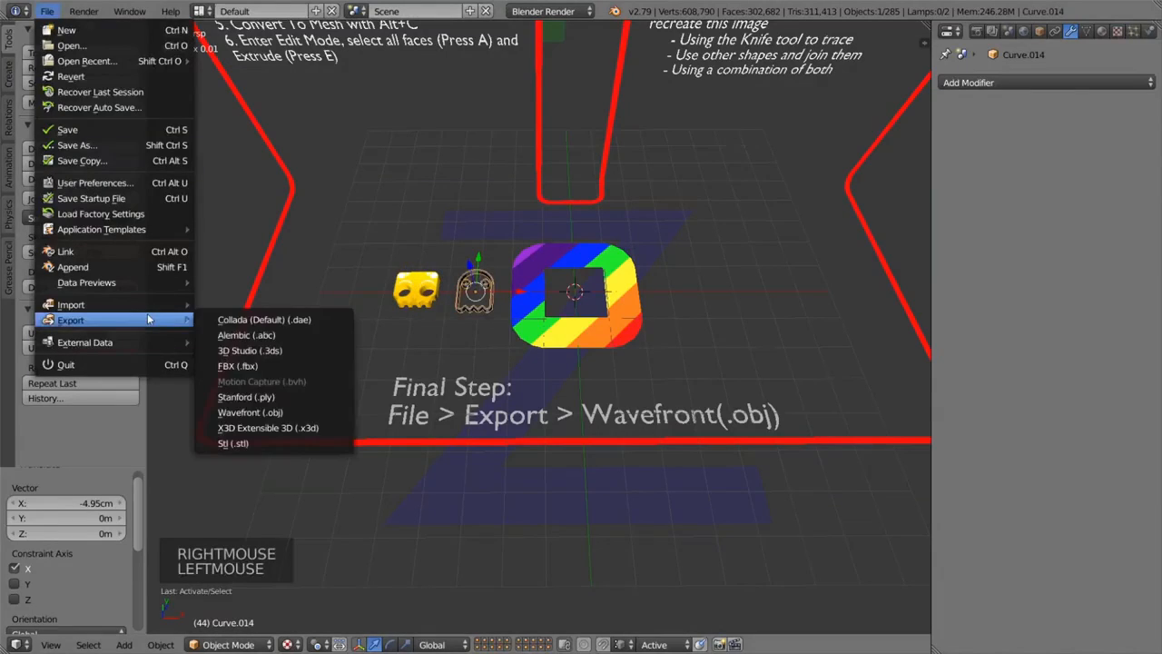
left_click(302, 412)
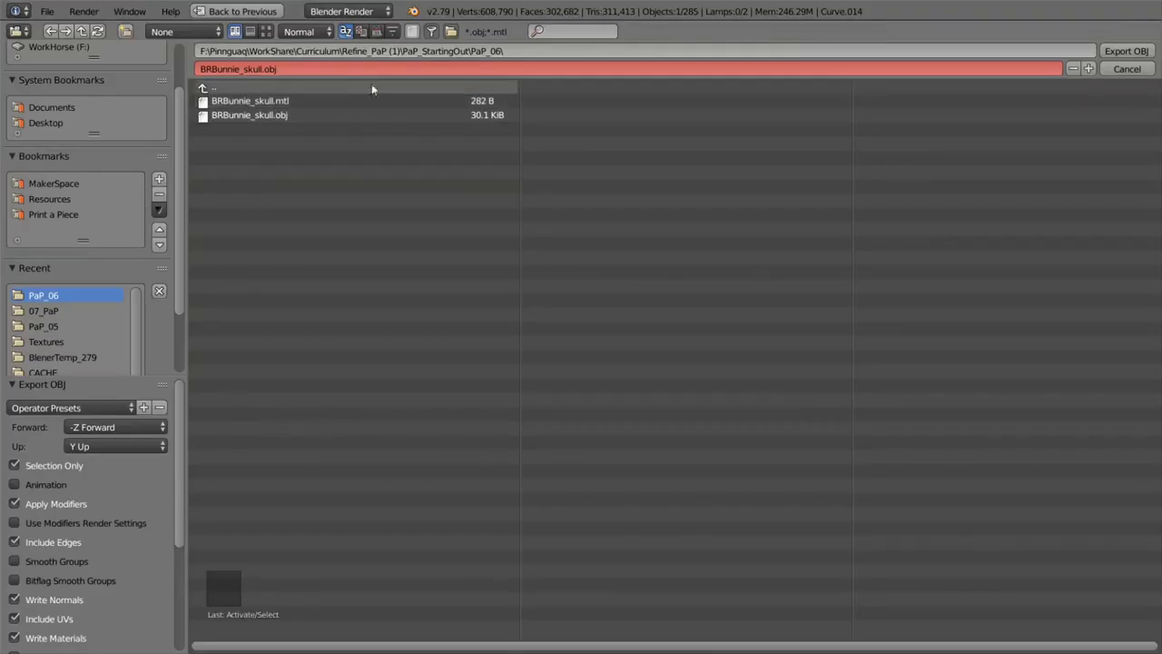
Name the export file BRBunnie_ghosty.obj and export the ghost symbol.
left_click(263, 69)
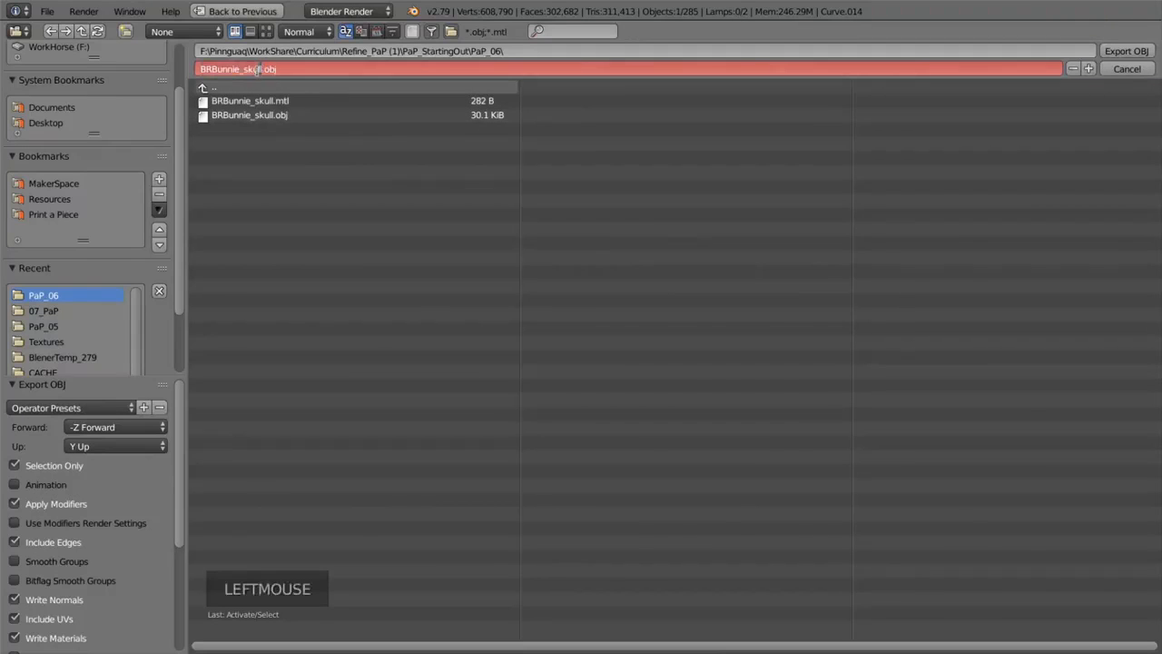
type("gn")
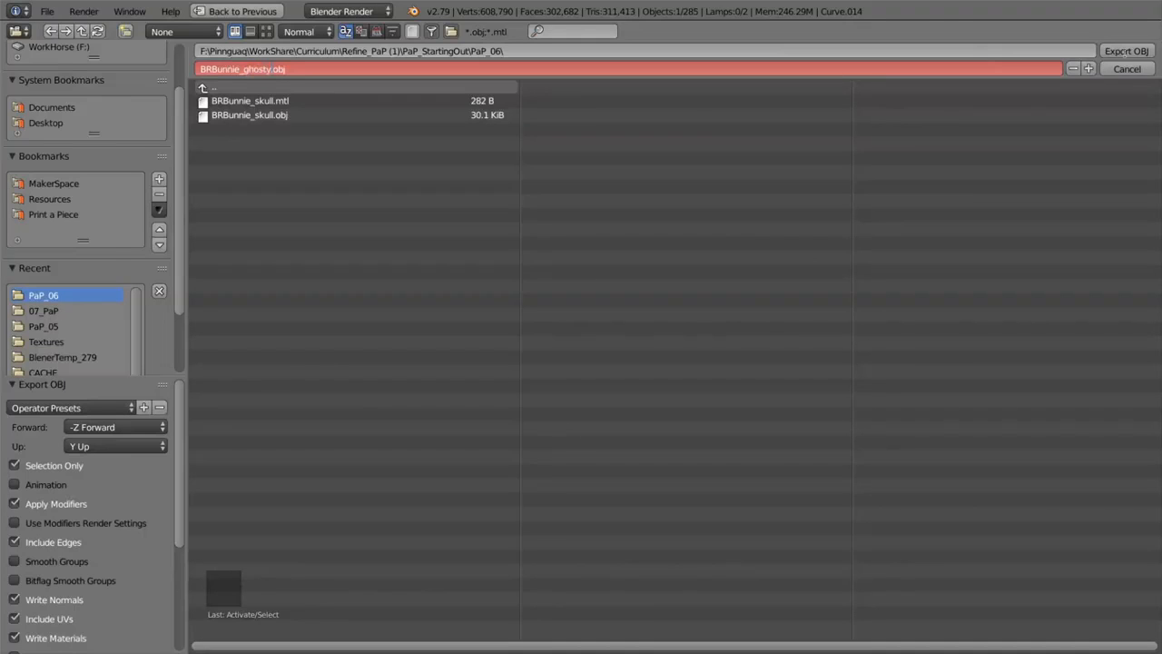
double_click(1125, 52)
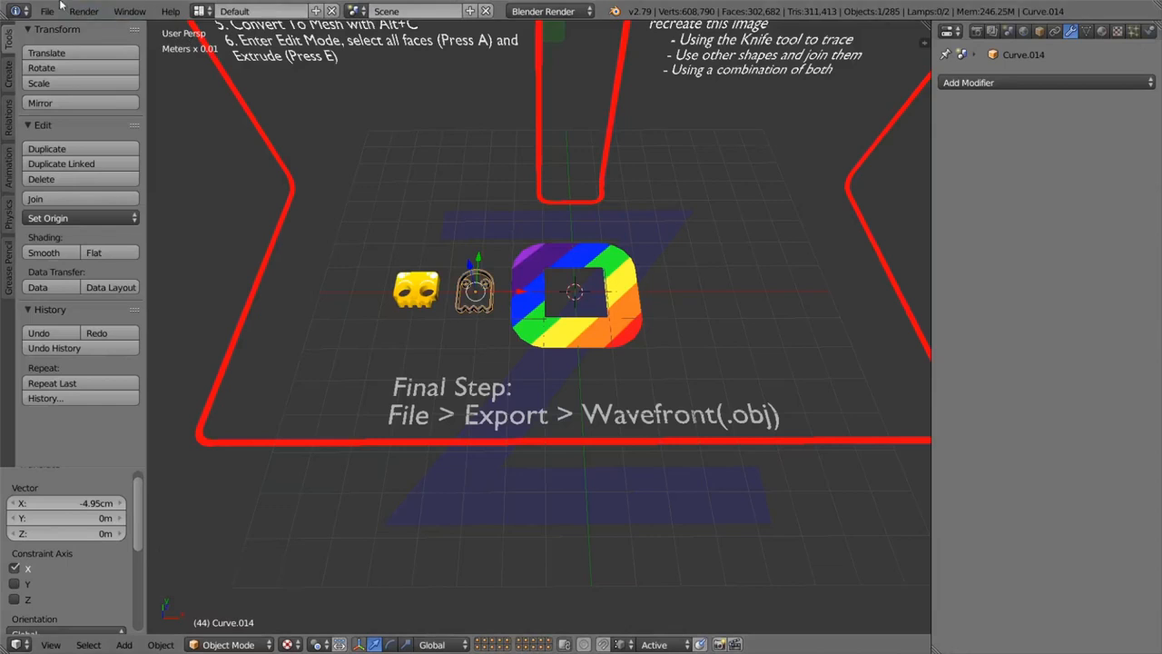
Start a new file from the default startup scene.
left_click(48, 11)
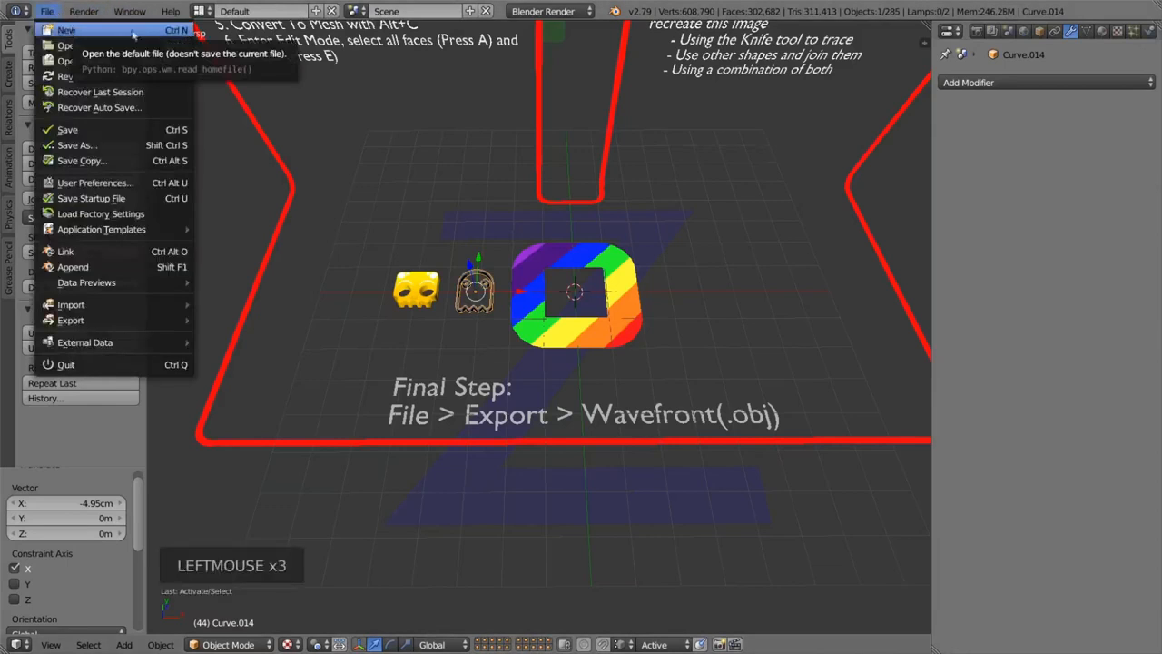
left_click(74, 32)
left_click(99, 40)
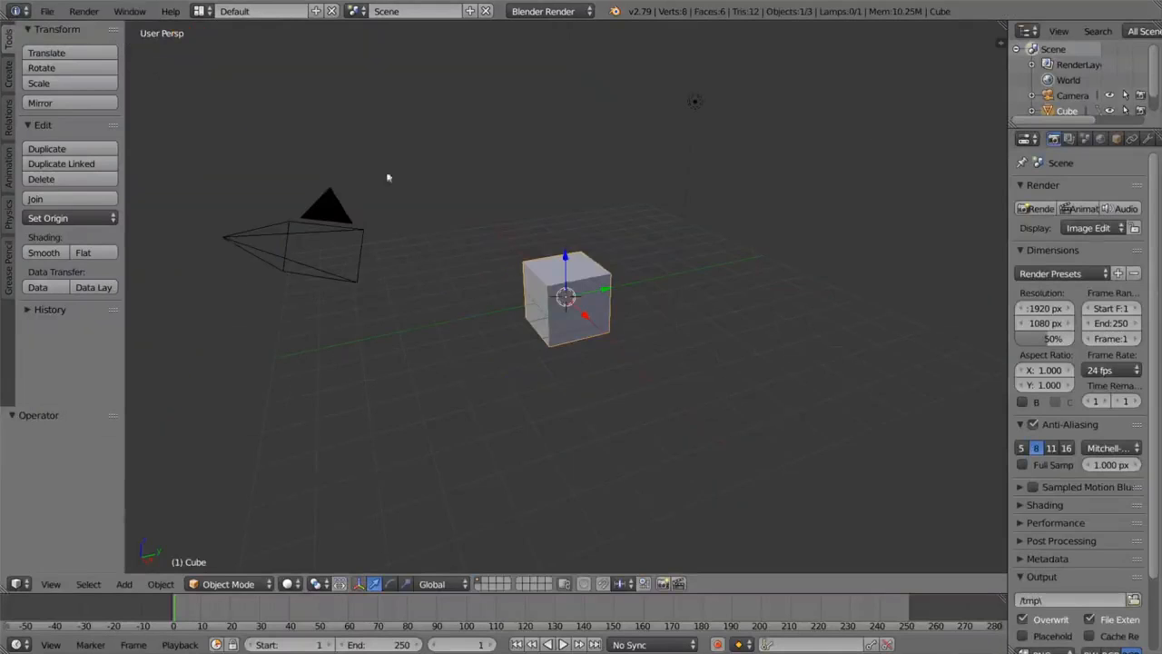
Select all default objects (cube, camera and lamp) and delete them from the scene.
scroll(591, 239, "down", 4)
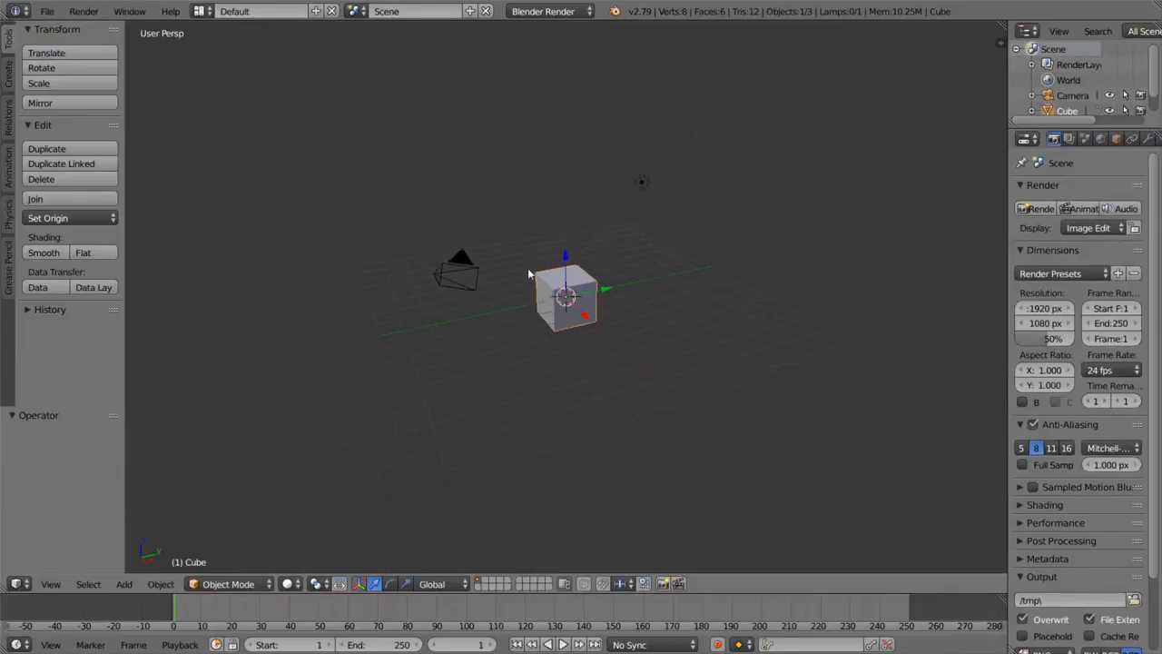
key("a")
key("a")
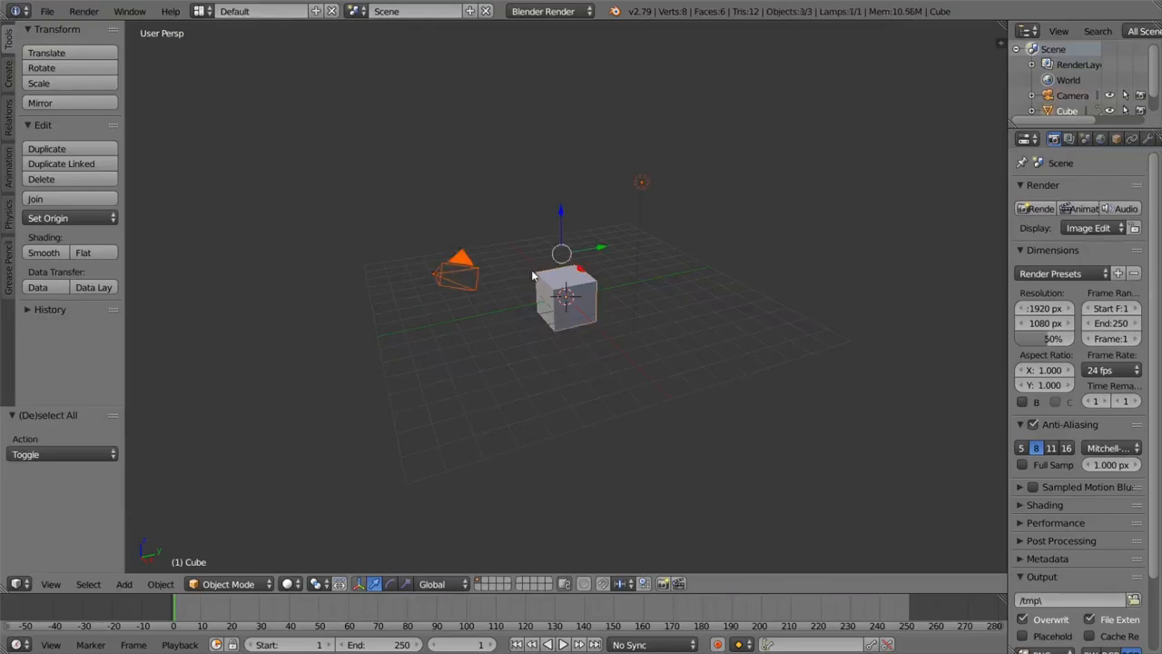
key("x")
left_click(530, 275)
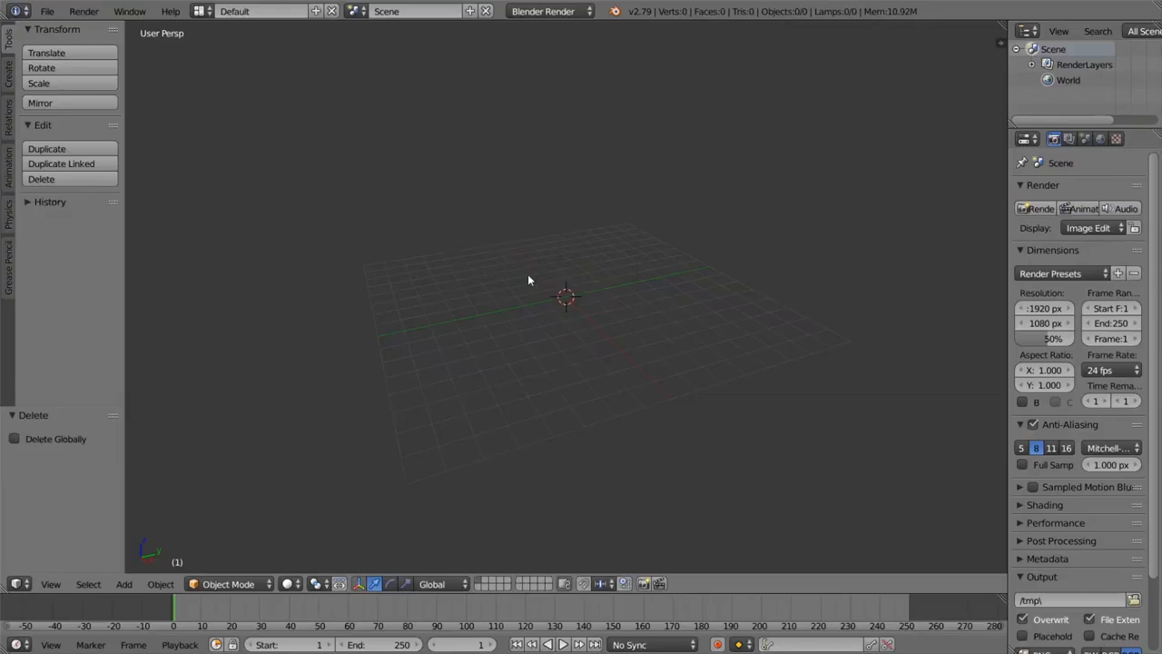
key("shift+a")
mouse_move(520, 282)
Import the exported BRBunnie_skull.obj into the empty scene as a Wavefront (.obj) file, browsing from the Print a Piece bookmark.
left_click(47, 11)
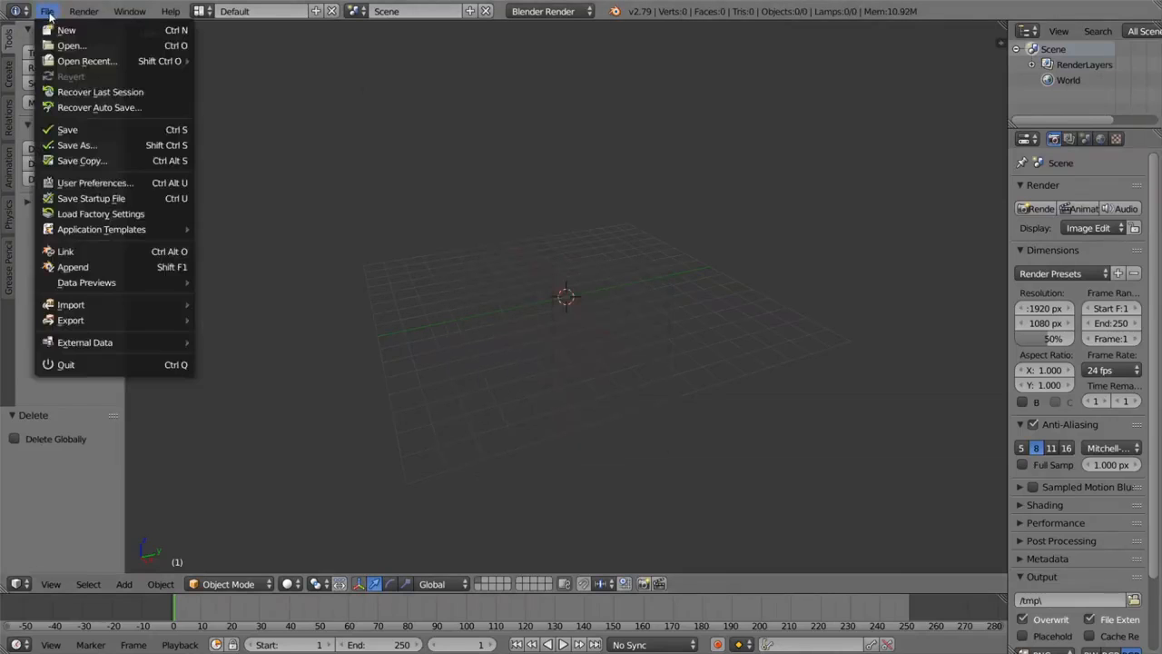
mouse_move(155, 306)
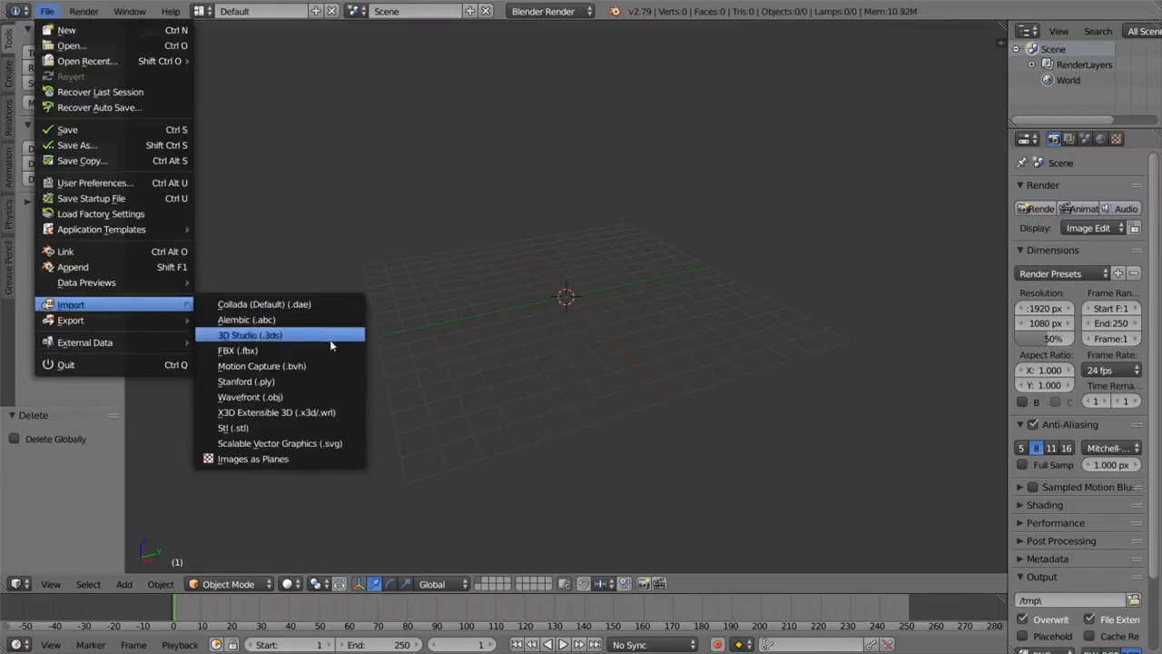
left_click(336, 400)
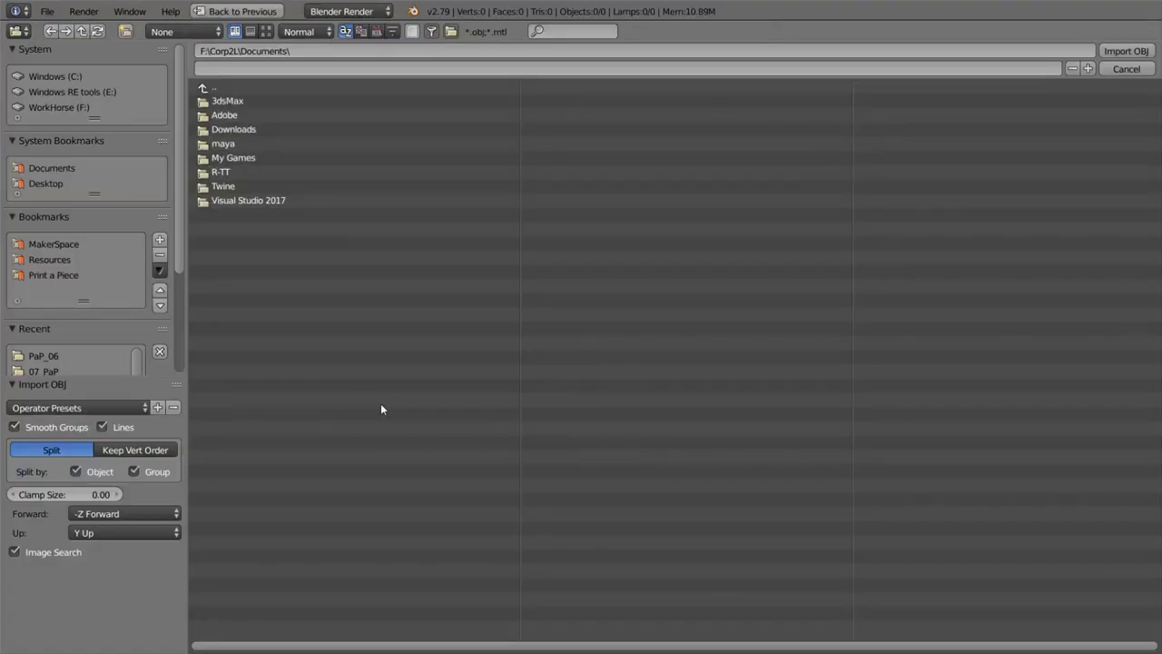
left_click(54, 275)
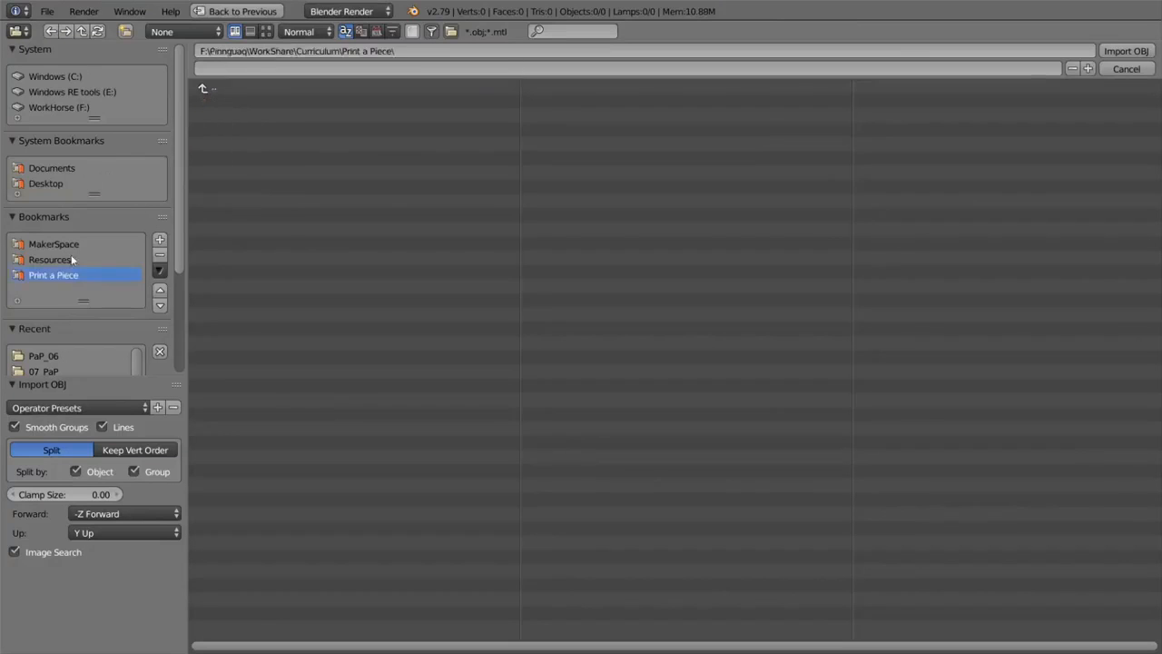
left_click(283, 212)
left_click(304, 196)
left_click(313, 143)
left_click(1126, 53)
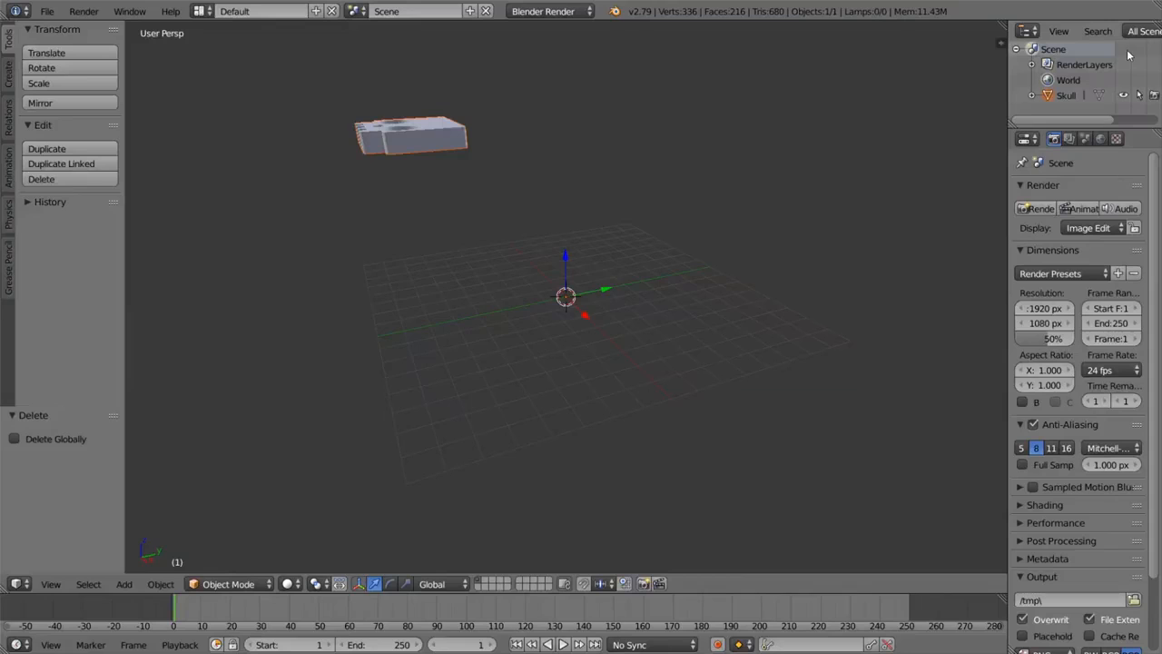
Scale the imported skull uniformly down to about 0.222 of its size.
scroll(509, 182, "up", 5)
scroll(563, 220, "down", 8)
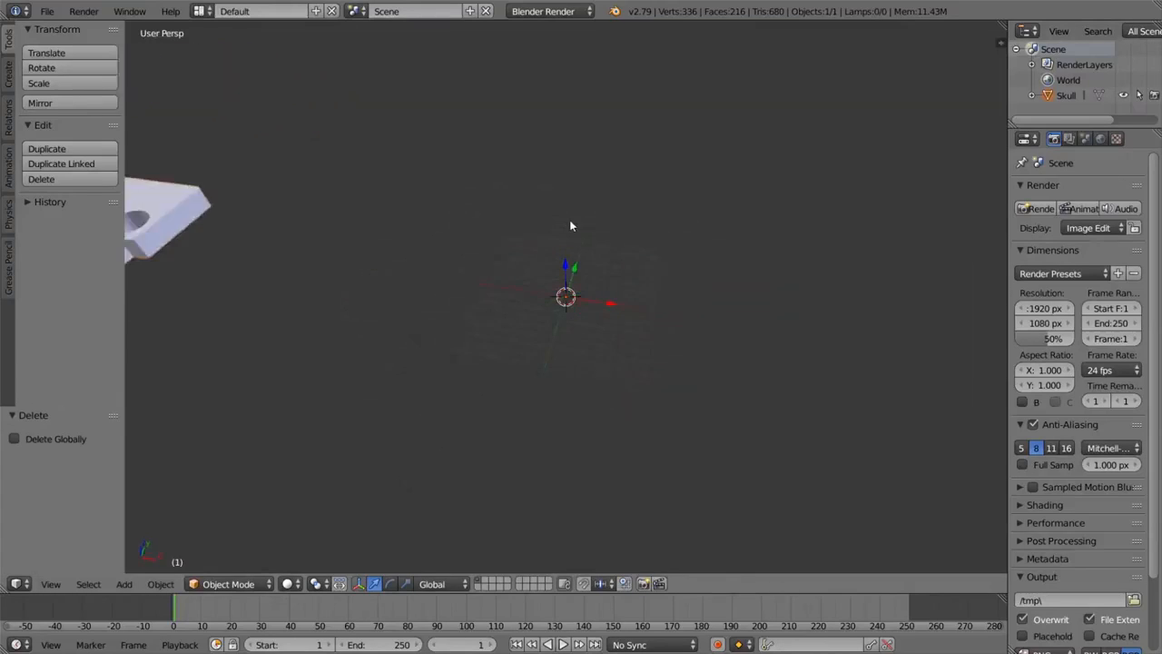
left_click_drag(401, 247, 603, 246, "shift")
middle_click_drag(603, 245, 603, 294)
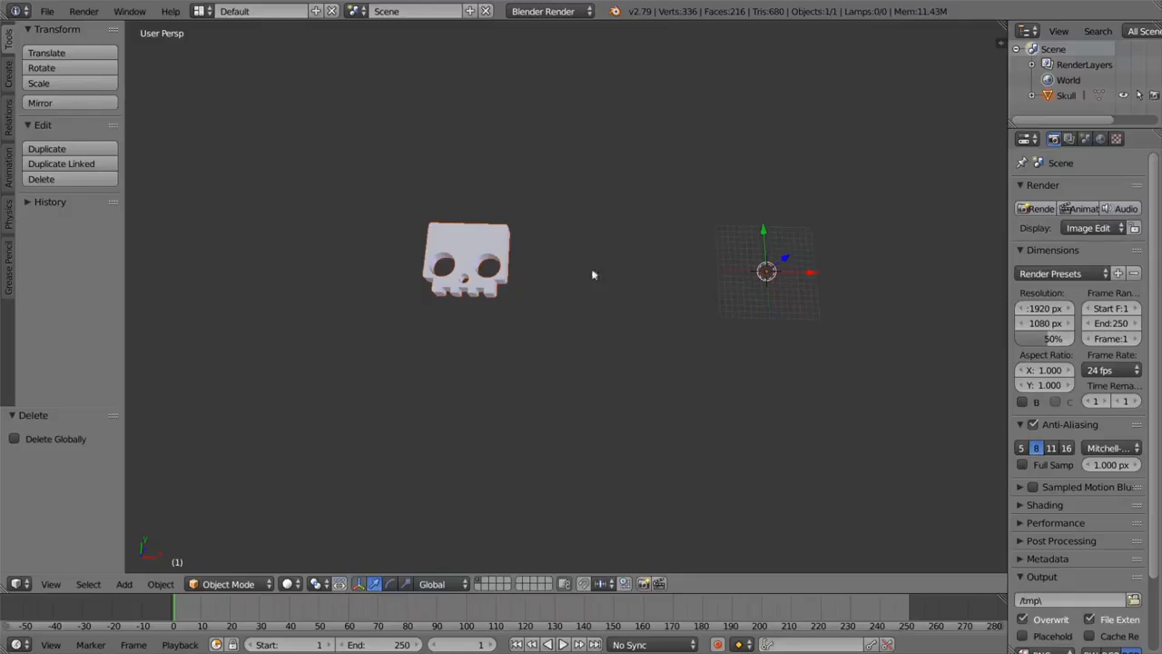
key("s")
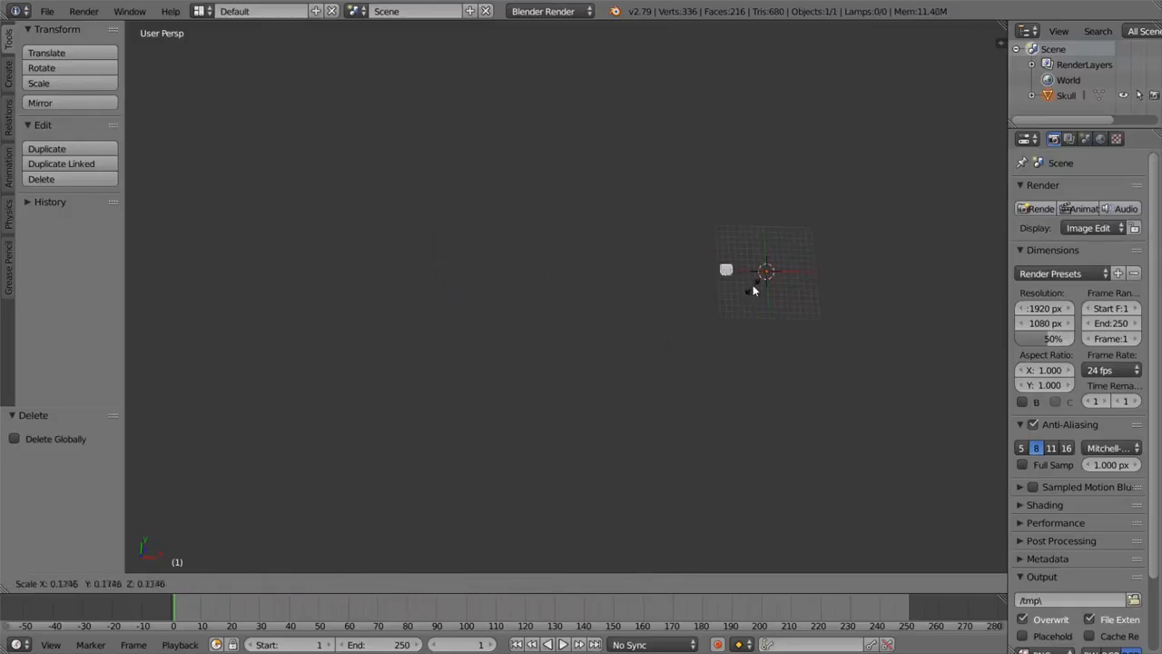
left_click(766, 289)
Set the skull's origin to its geometry.
middle_click_drag(768, 291, 754, 264)
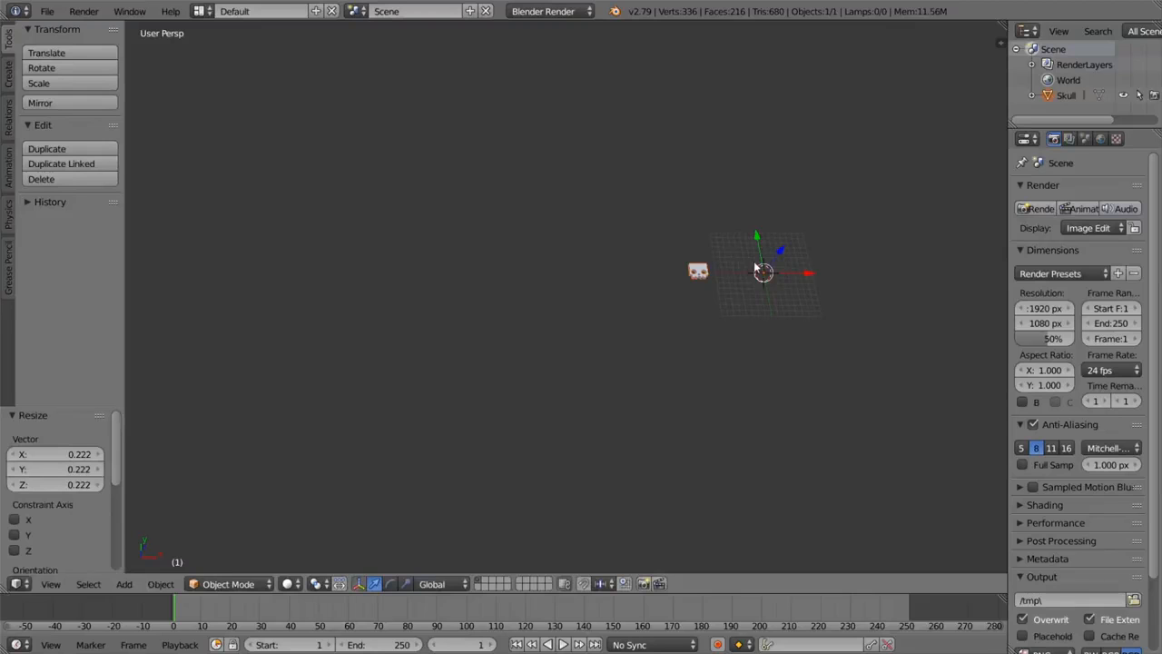
key("shift+ctrl+alt+c")
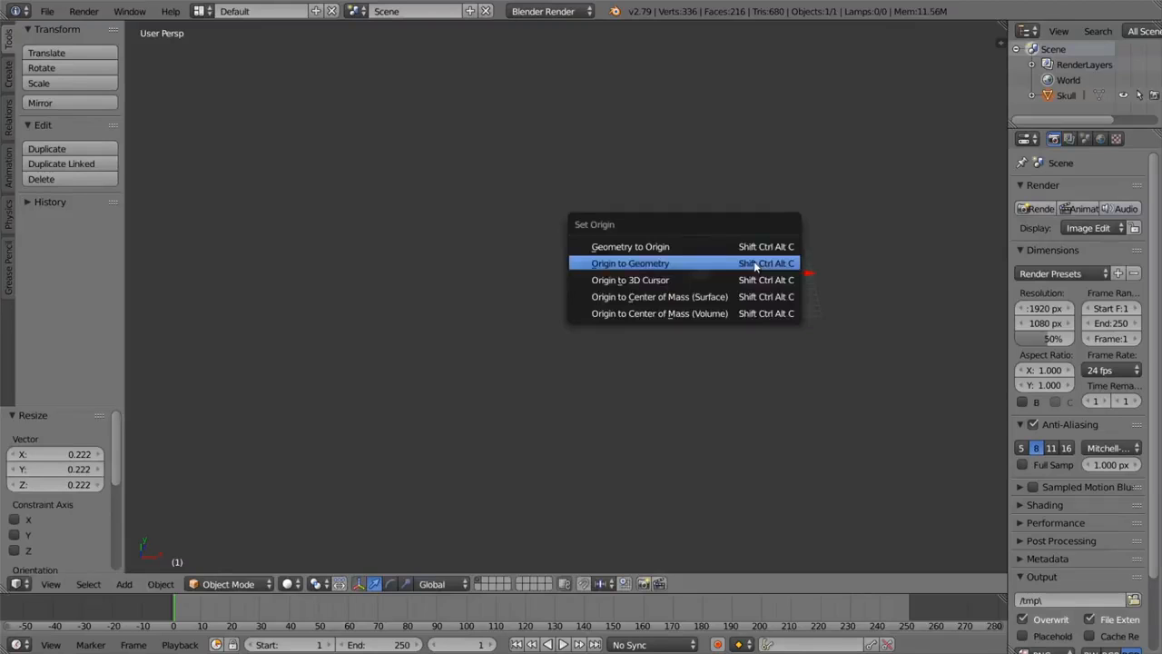
left_click(703, 270)
Move the skull along X to the middle of the grid and raise it about 4.571 along Z.
middle_click_drag(751, 288, 710, 287, "shift")
scroll(720, 285, "up", 5)
middle_click_drag(884, 239, 583, 282, "shift")
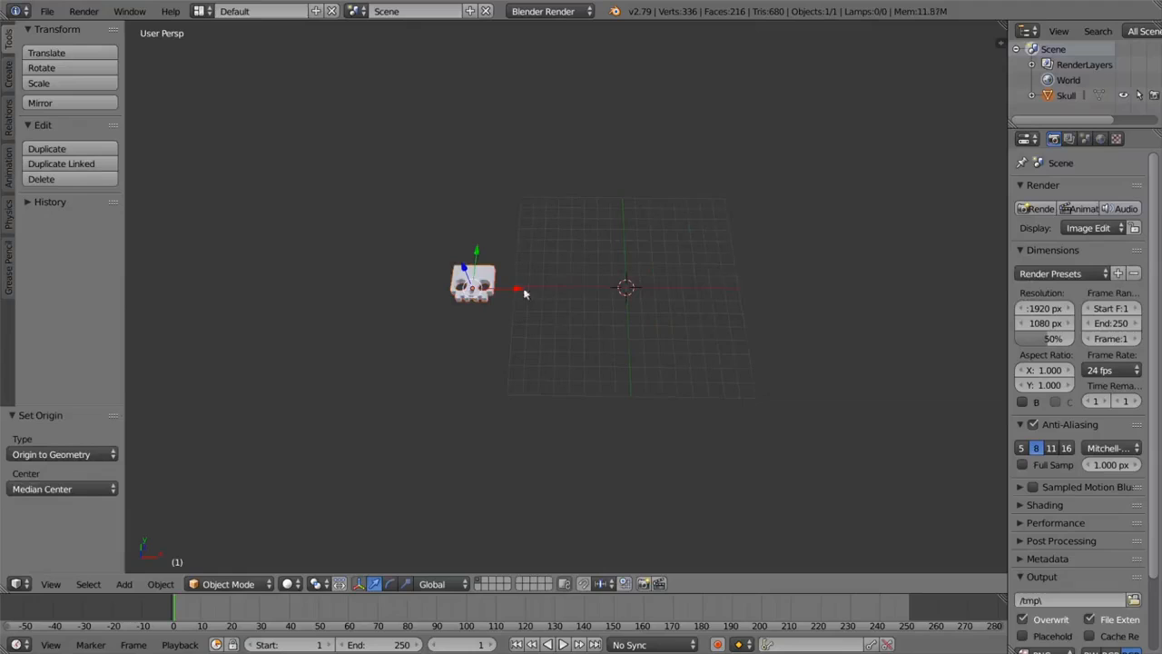
left_click_drag(516, 292, 675, 246)
scroll(765, 317, "up", 6)
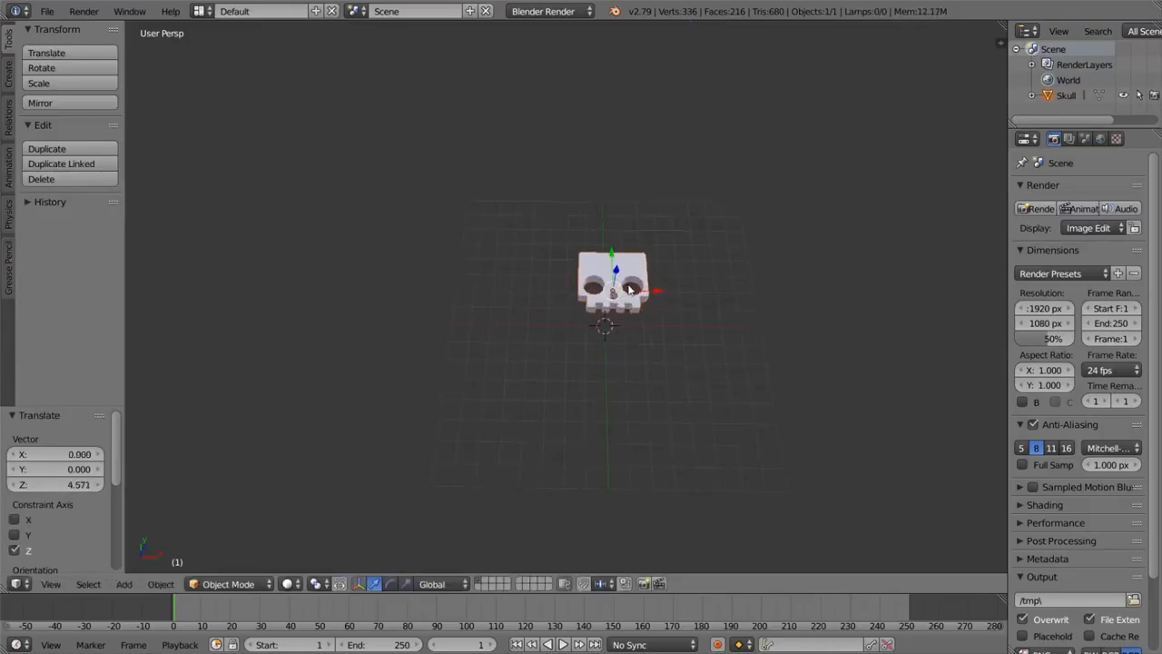
middle_click_drag(765, 316, 543, 323)
middle_click_drag(464, 318, 498, 373)
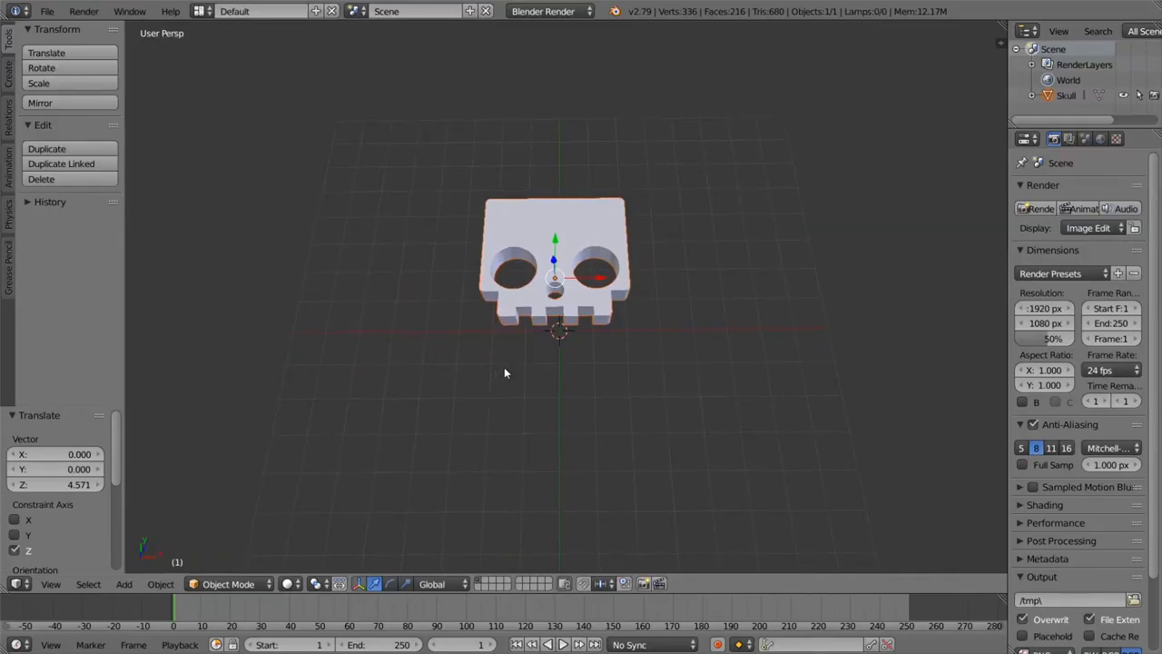